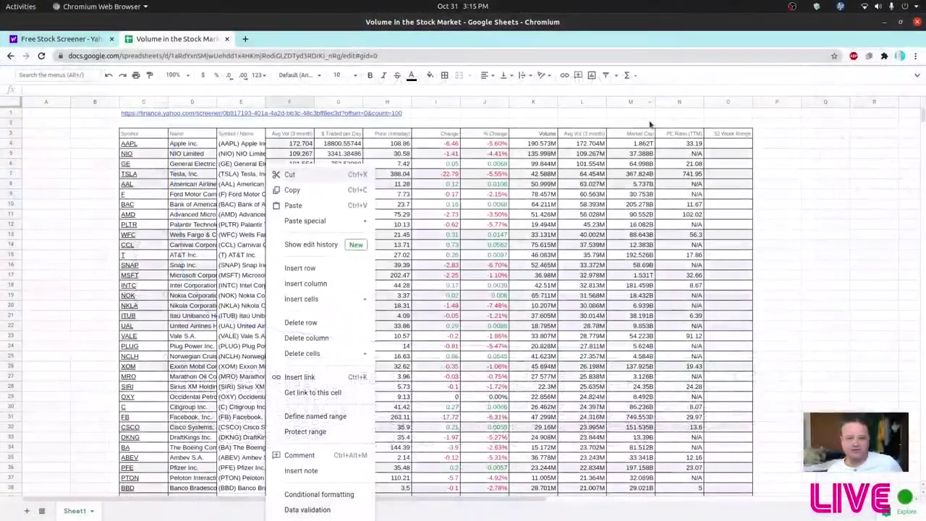
Switch to the Yahoo Finance VOLUME screener and review its stock filters and the columns of the matching stocks list
left_click(649, 124)
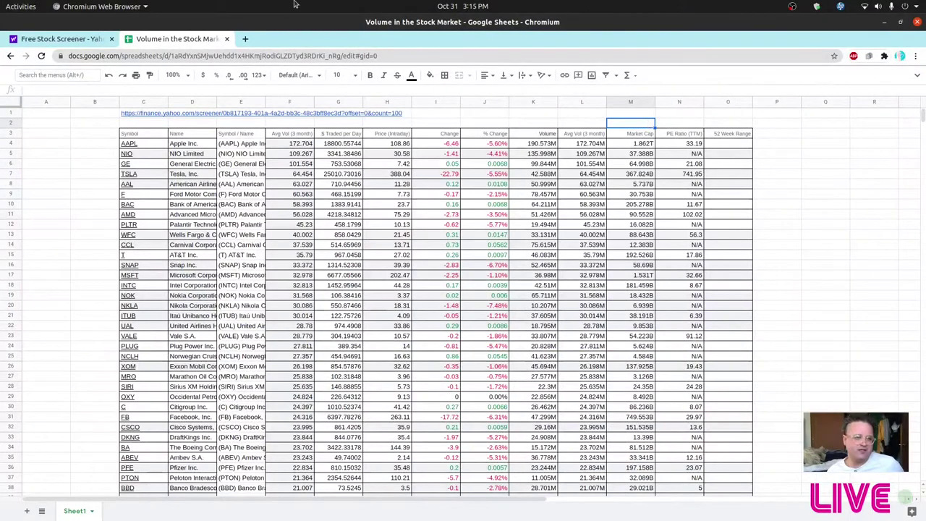
left_click(56, 38)
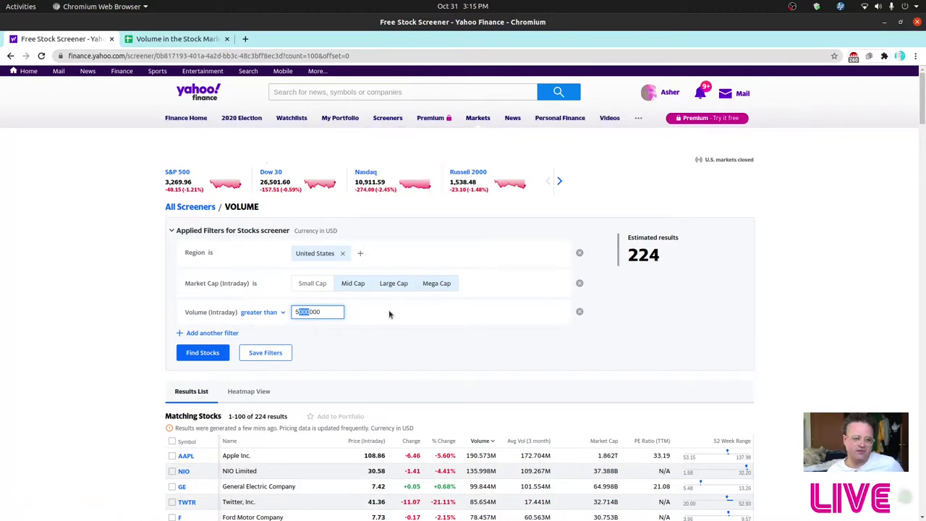
left_click(329, 310)
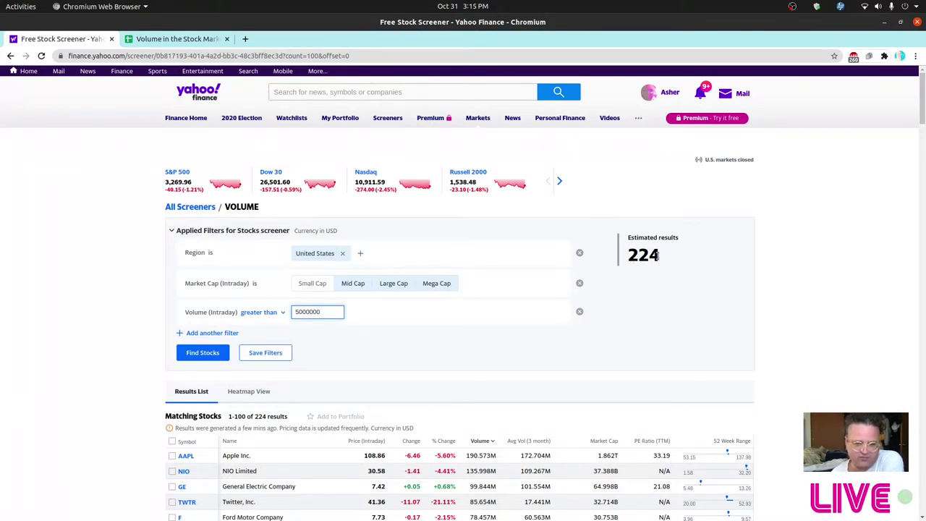
left_click(311, 311)
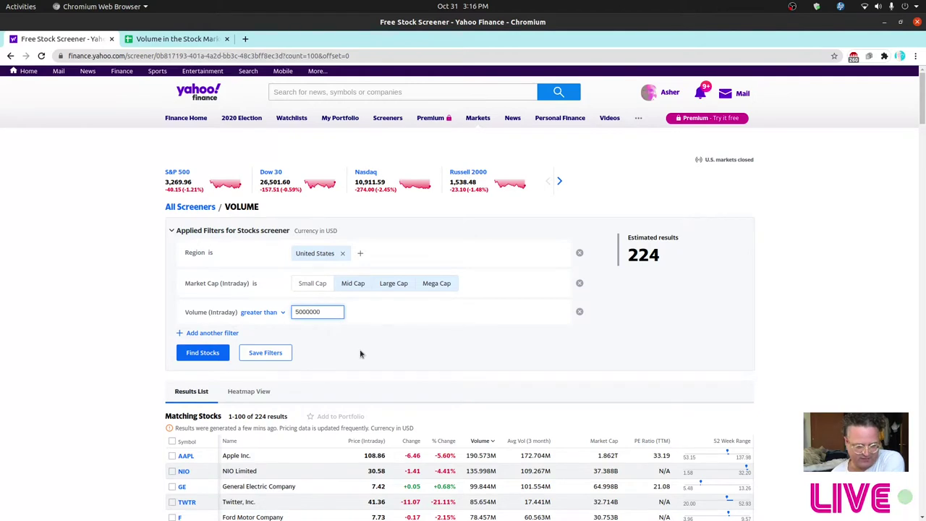
scroll(362, 353, "down", 3)
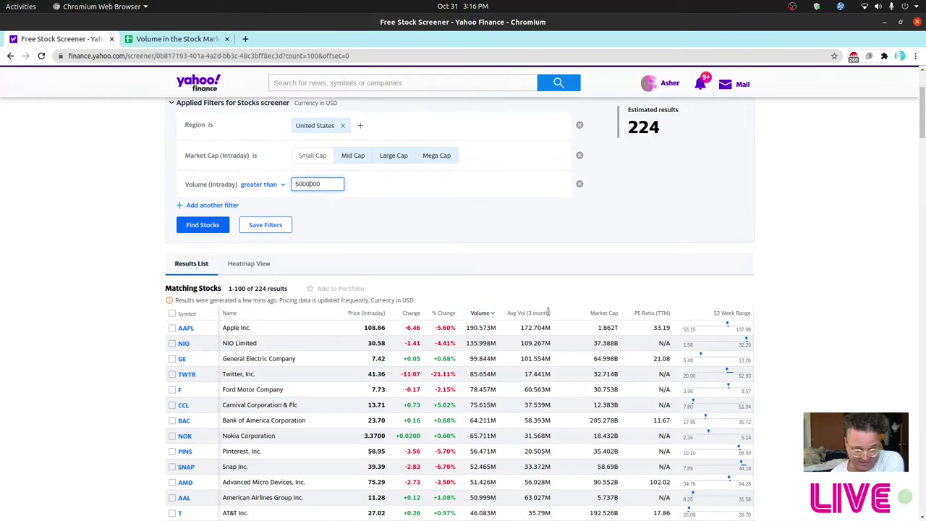
left_click_drag(158, 314, 477, 296)
left_click(478, 296)
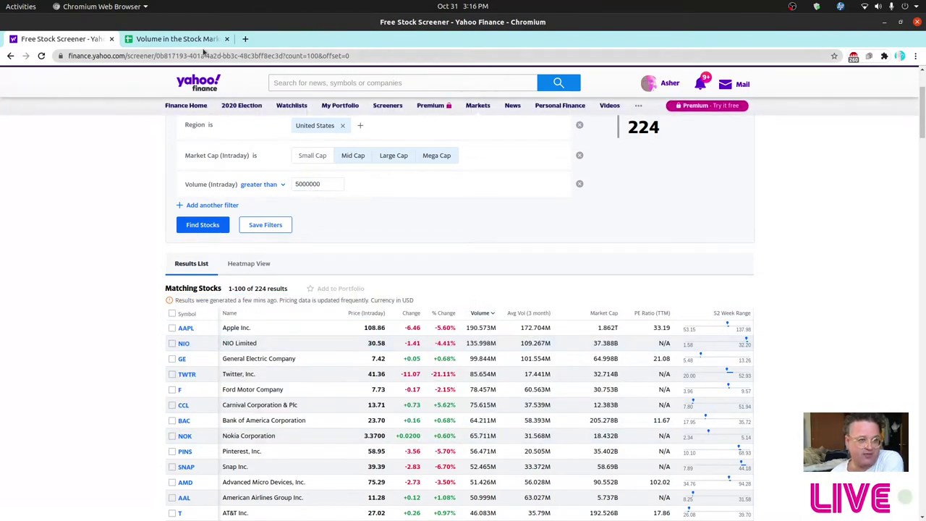
Return to the stock volume spreadsheet, look over the table and inspect the formula in E4 that combines symbol and name
left_click(211, 40)
scroll(497, 206, "down", 3)
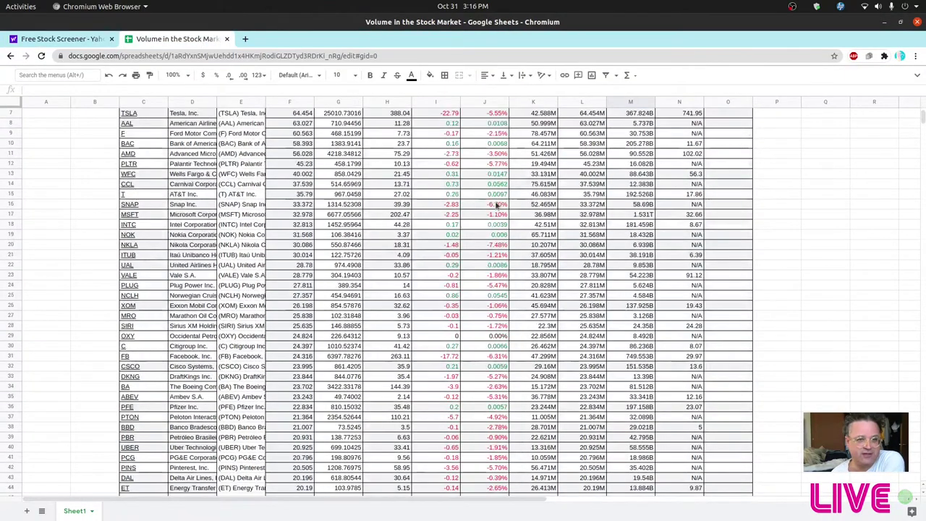
scroll(497, 206, "up", 3)
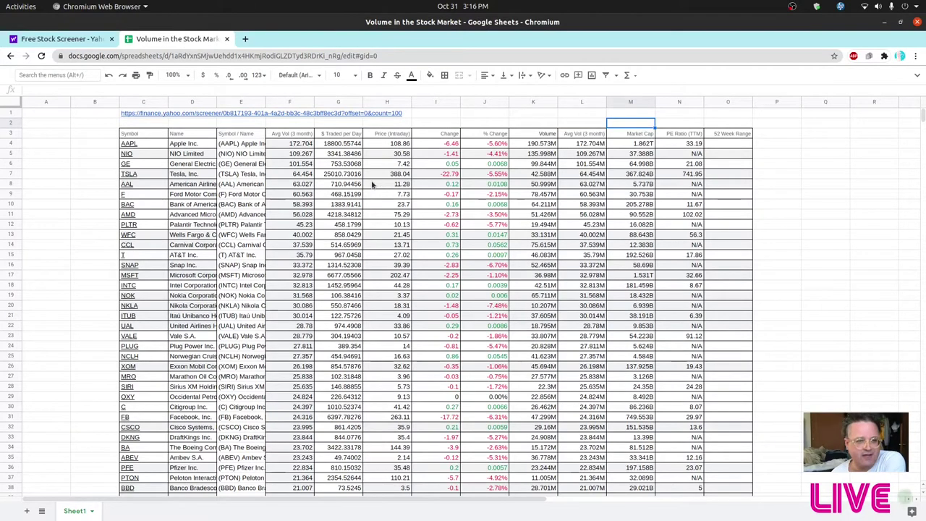
left_click(239, 143)
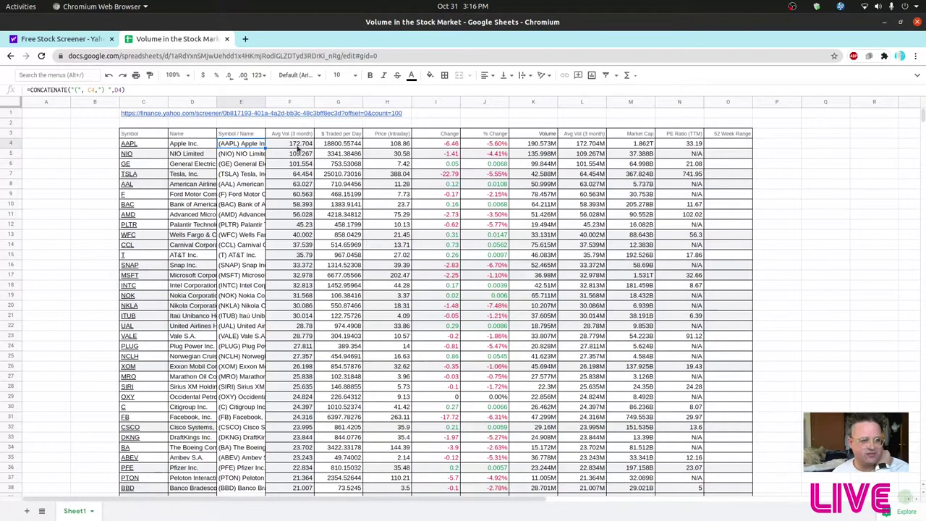
scroll(297, 147, "down", 1)
scroll(297, 148, "up", 1)
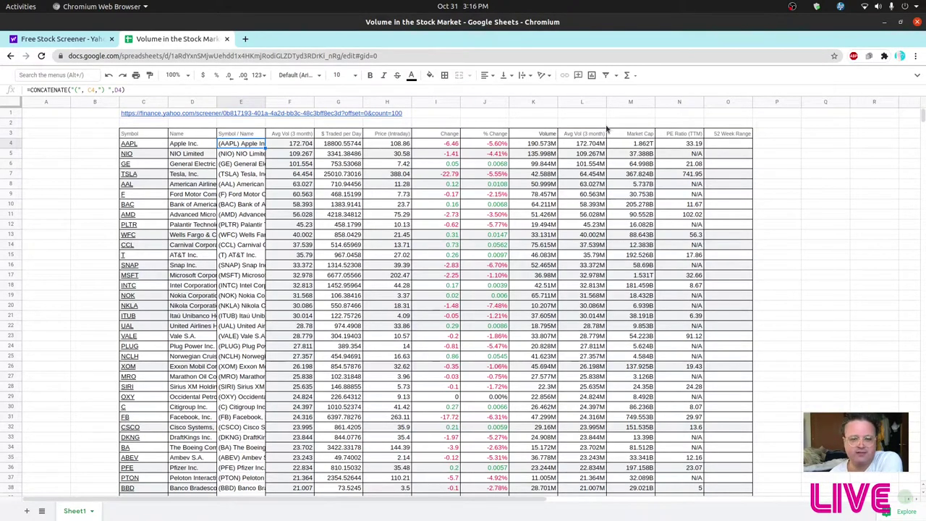
Look through the rest of the stock table and compare the two average volume line charts below it
scroll(607, 128, "down", 5)
scroll(608, 128, "down", 10)
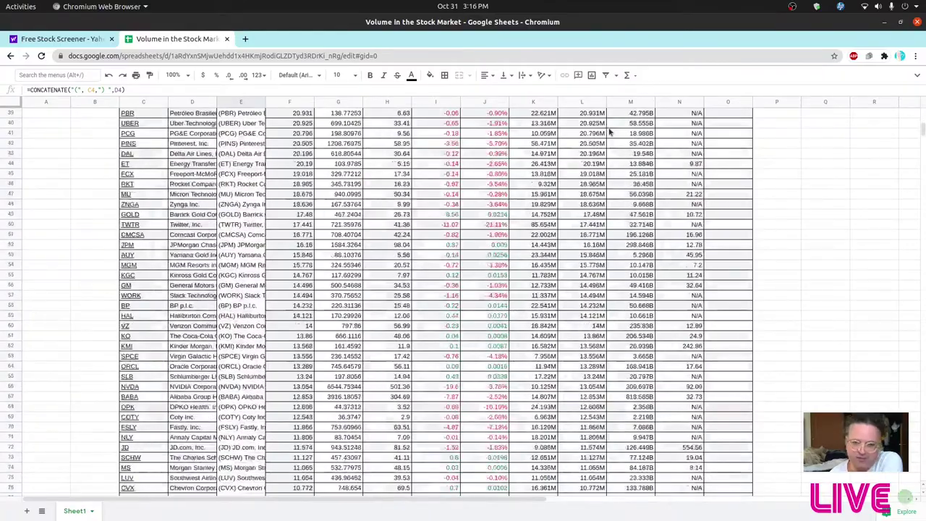
scroll(609, 131, "down", 11)
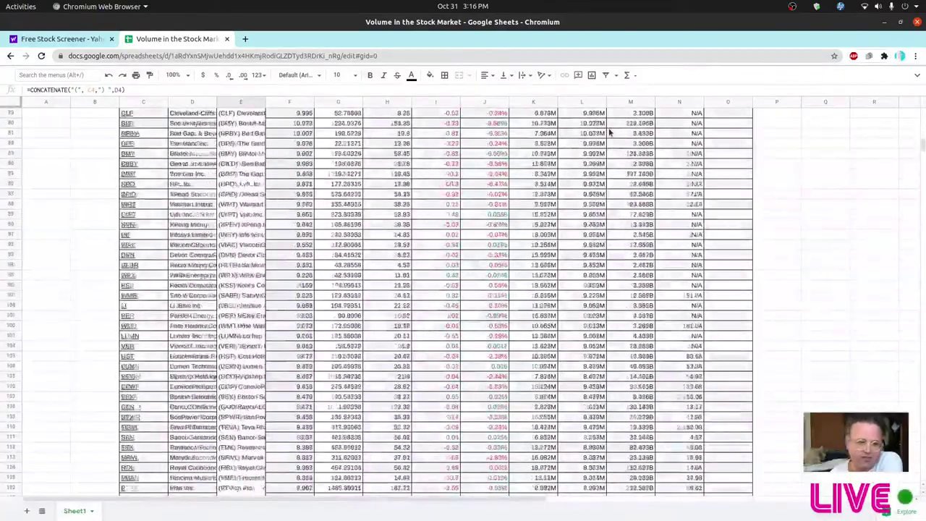
scroll(609, 131, "down", 6)
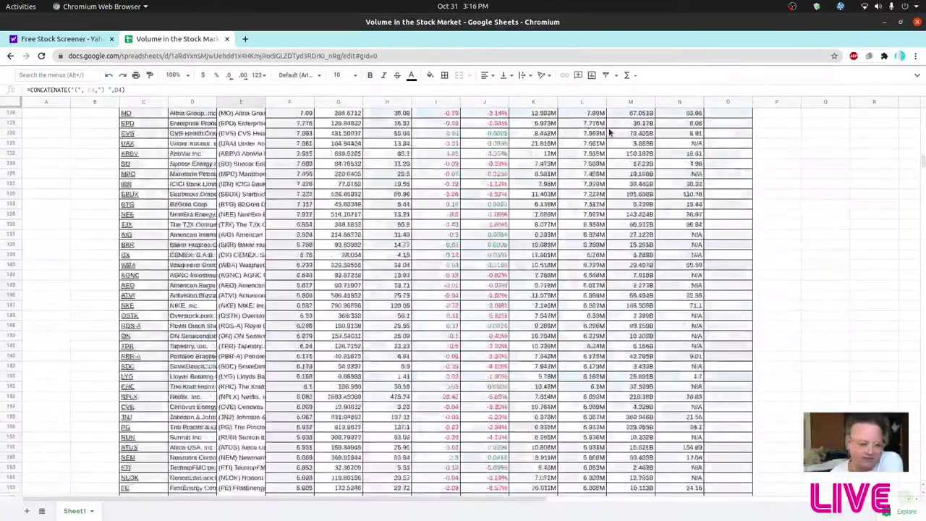
scroll(827, 209, "down", 2)
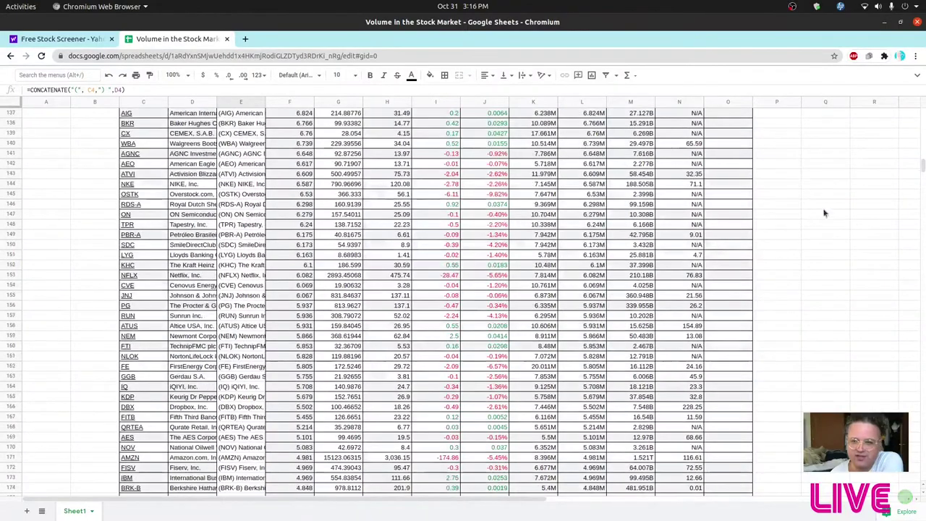
left_click_drag(923, 167, 923, 200)
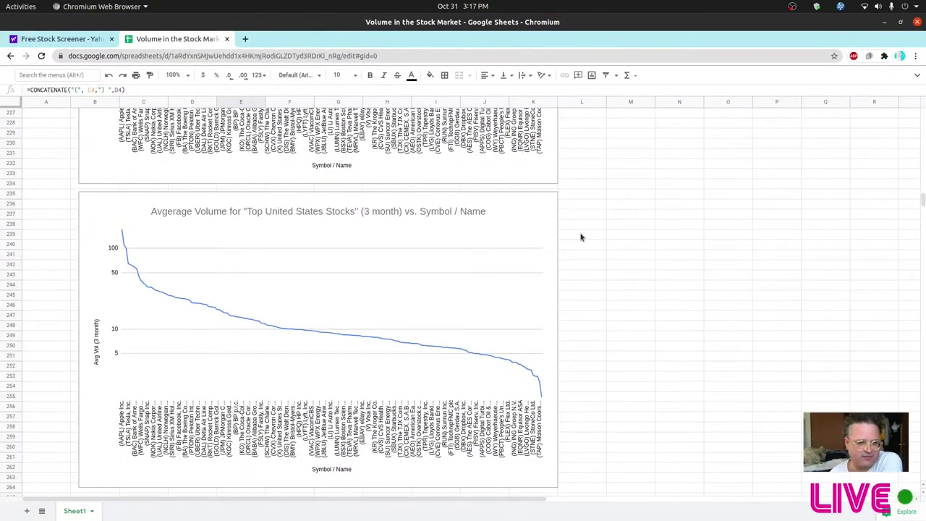
scroll(581, 232, "up", 3)
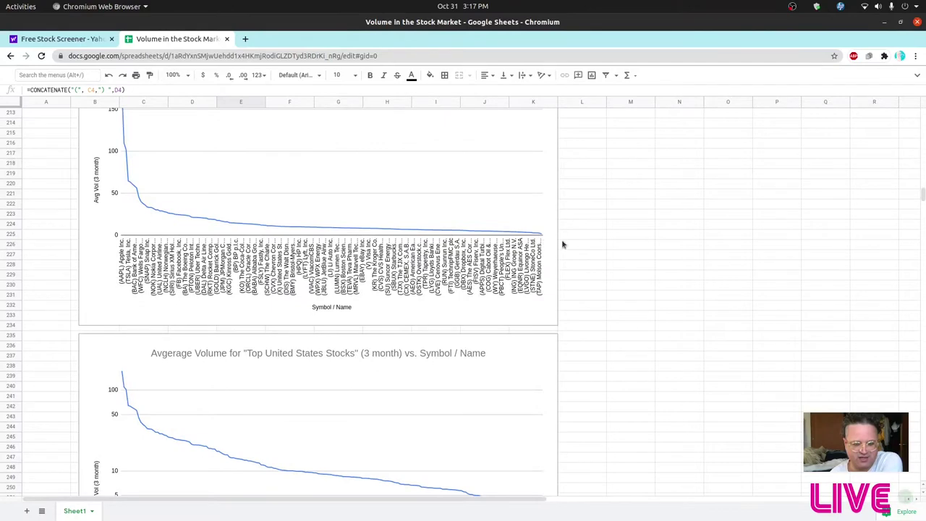
scroll(660, 304, "down", 2)
scroll(660, 304, "down", 3)
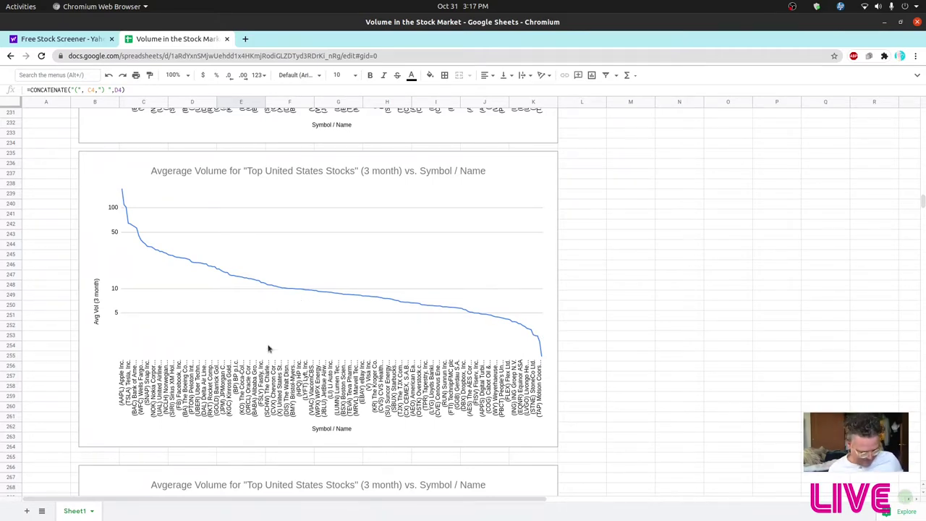
Examine the average volume donut chart and compare it with the logarithmic line chart above it
scroll(622, 257, "down", 10)
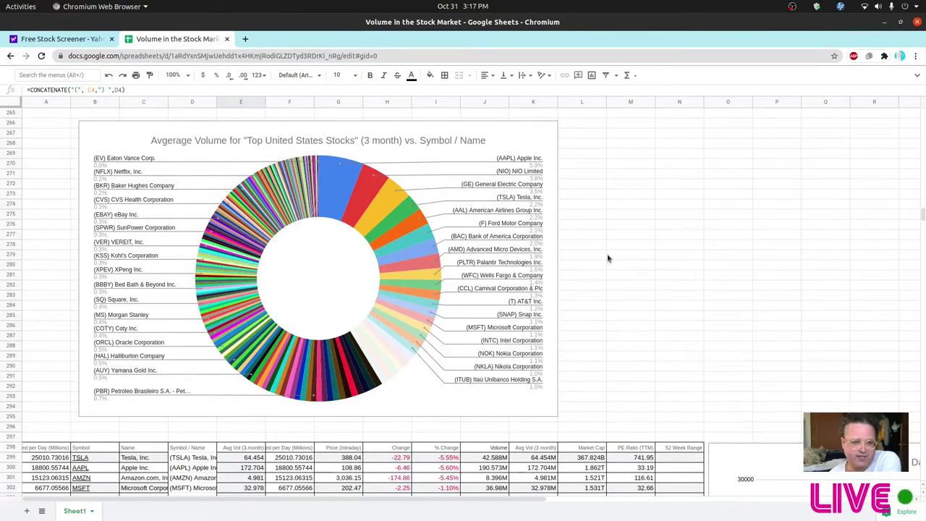
scroll(607, 258, "up", 1)
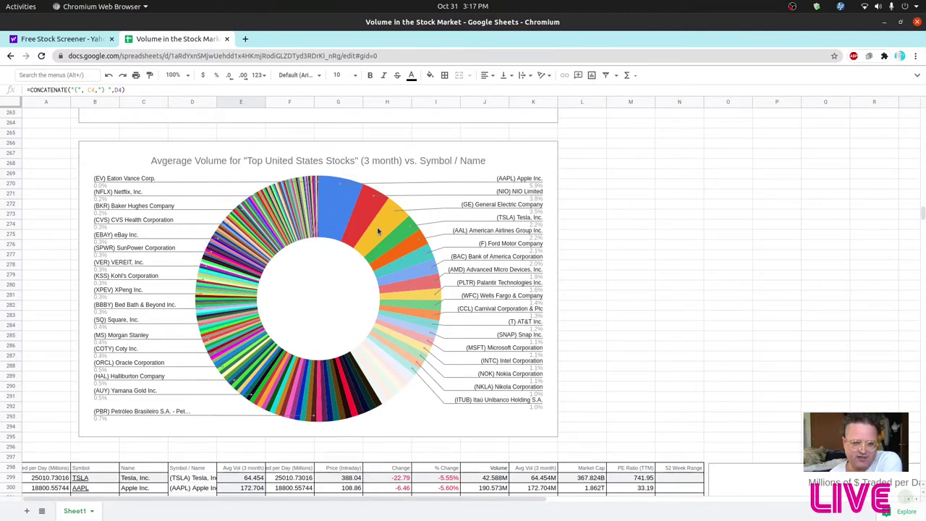
scroll(382, 230, "up", 1)
scroll(381, 228, "up", 3)
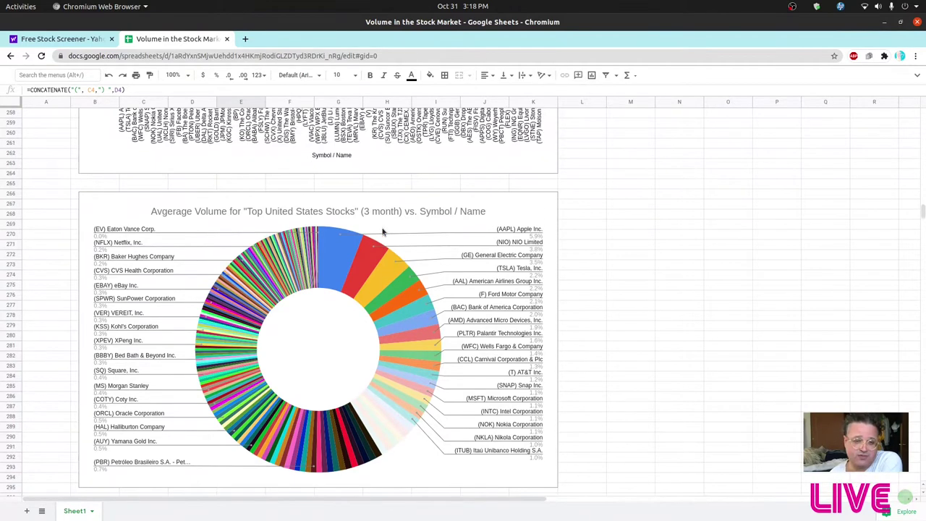
scroll(384, 230, "up", 2)
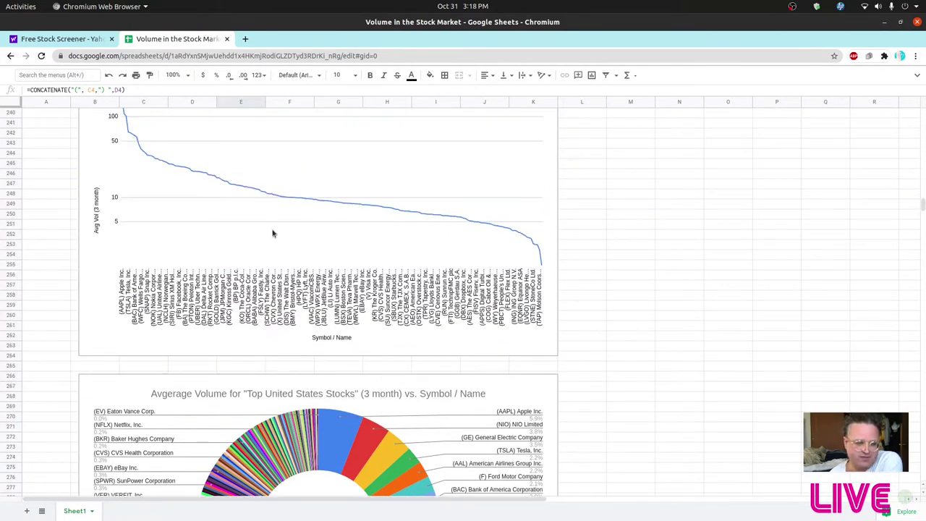
scroll(269, 230, "up", 3)
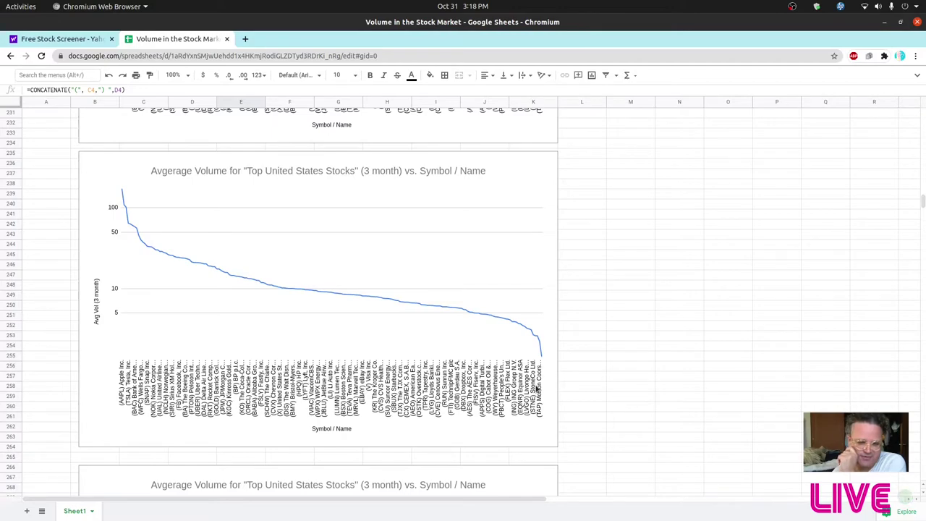
View the table beneath the donut chart and inspect Tesla's dollars-traded-per-day formula in F299
scroll(612, 390, "down", 3)
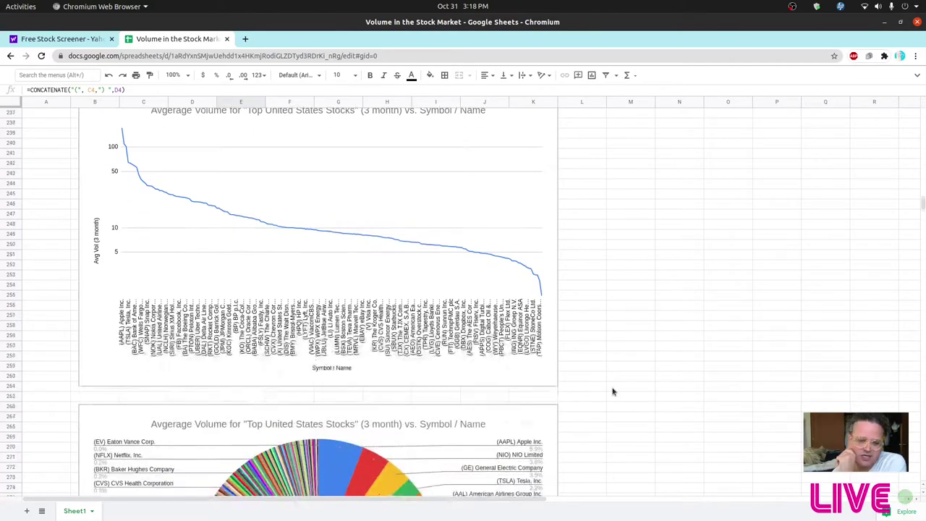
scroll(612, 391, "down", 5)
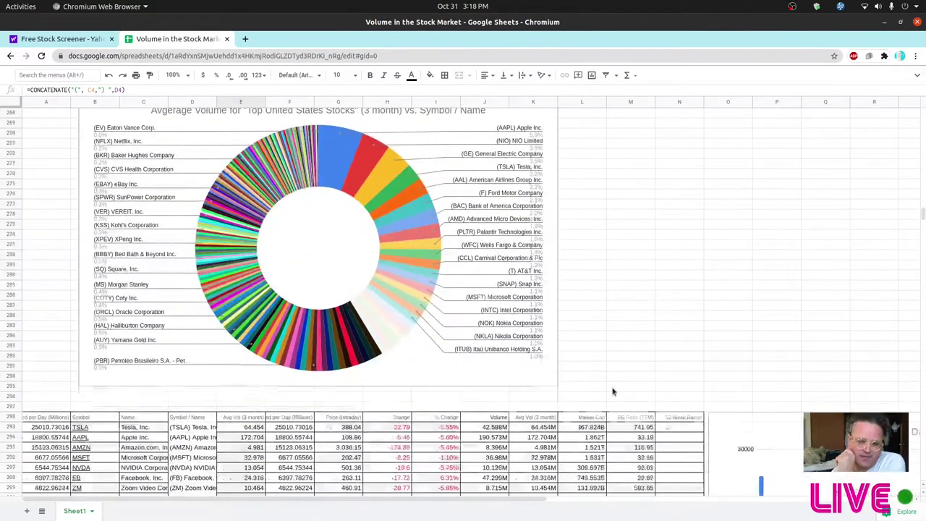
scroll(612, 391, "up", 1)
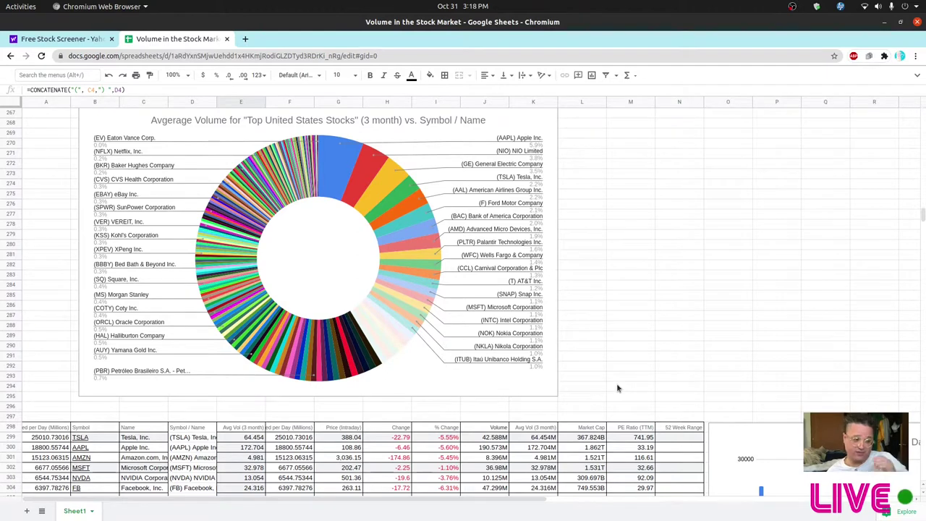
scroll(617, 389, "down", 5)
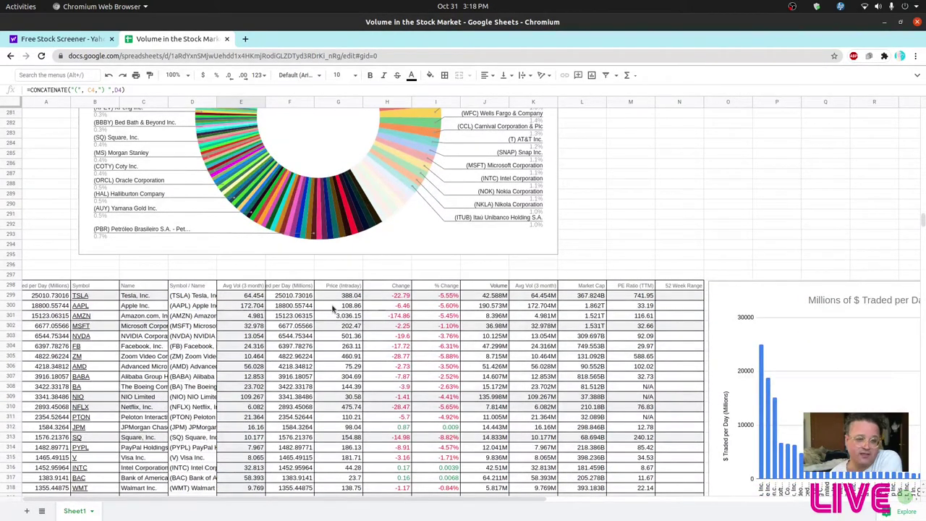
left_click(285, 296)
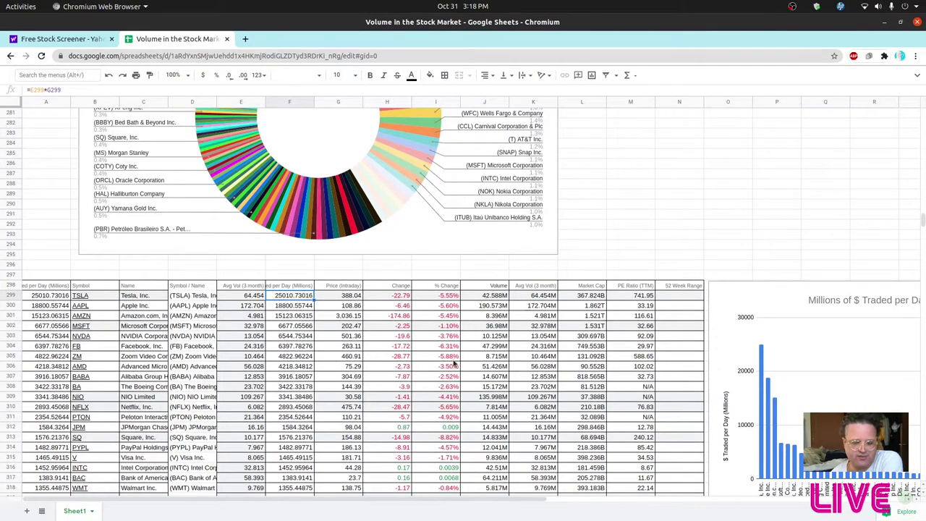
Revisit the average volume donut chart and the logarithmic line chart above the second table
scroll(536, 347, "up", 3)
scroll(536, 351, "up", 10)
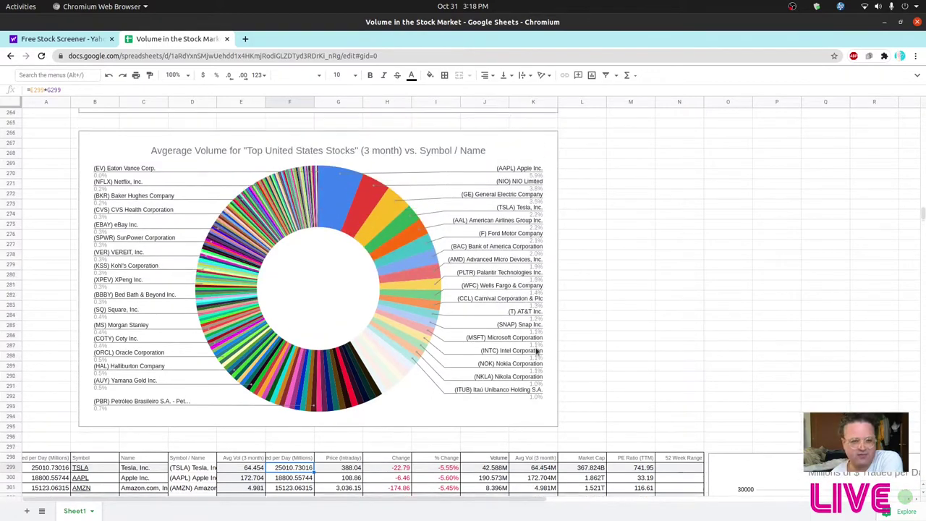
scroll(536, 351, "up", 2)
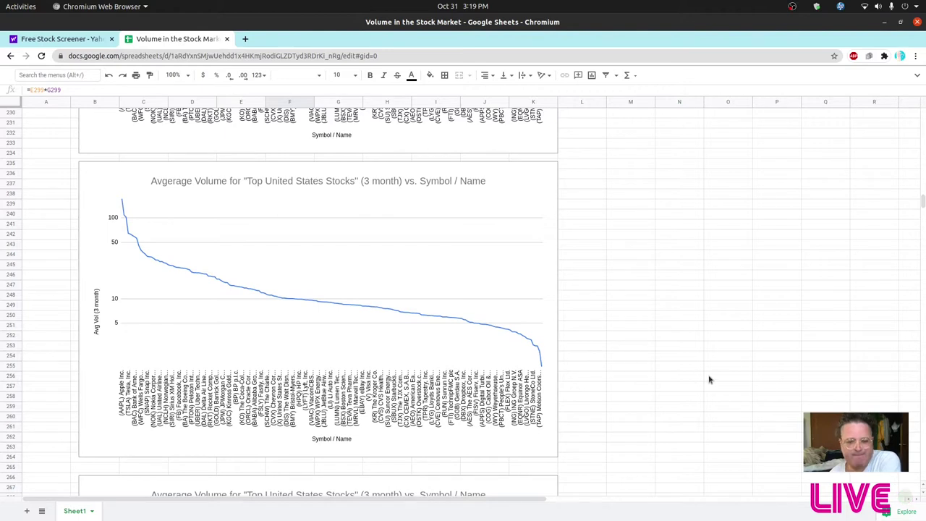
scroll(707, 379, "down", 2)
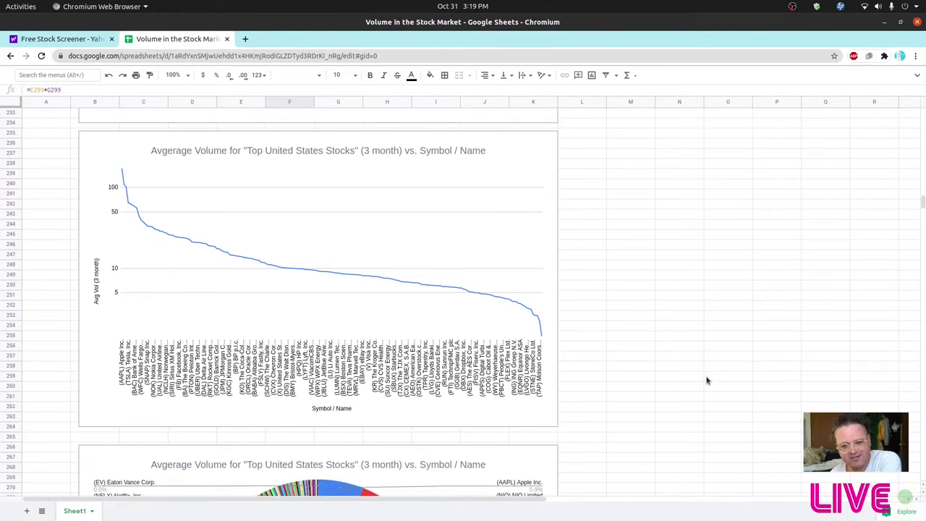
scroll(707, 380, "up", 1)
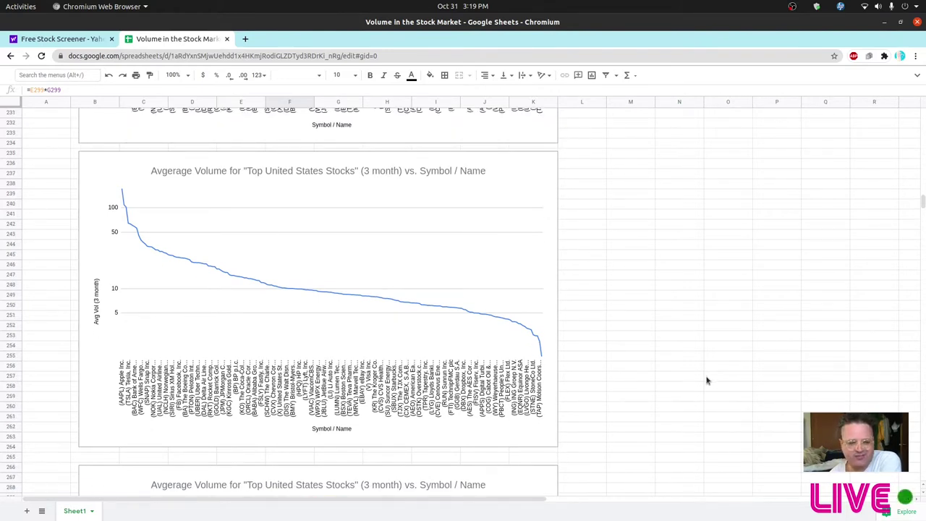
Examine the column and donut charts of "Millions of $ Traded per Day vs. Symbol / Name" beside the second table
scroll(707, 380, "down", 10)
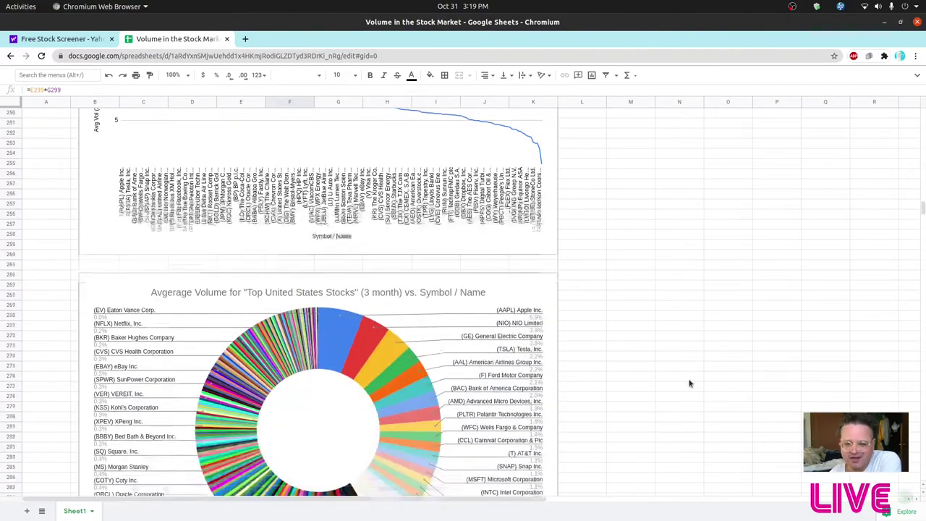
scroll(689, 384, "down", 12)
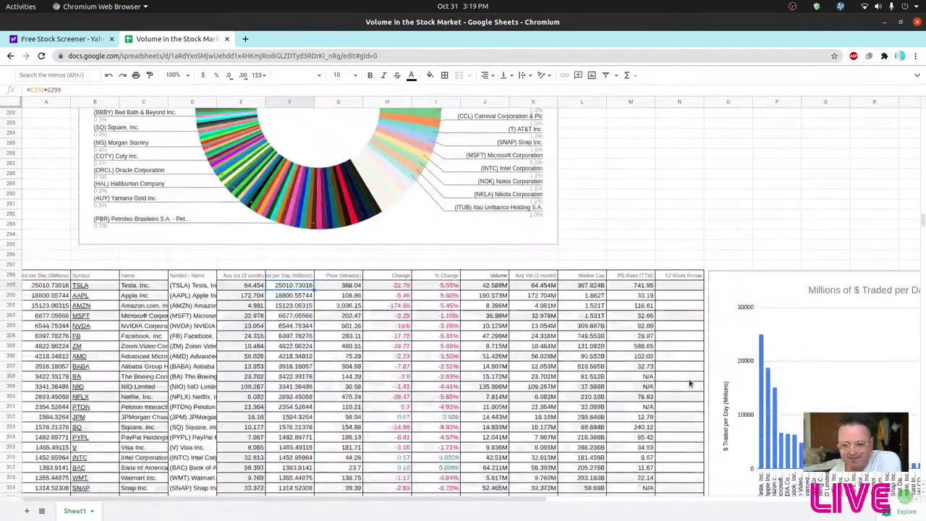
scroll(689, 383, "down", 4)
left_click_drag(552, 496, 769, 482)
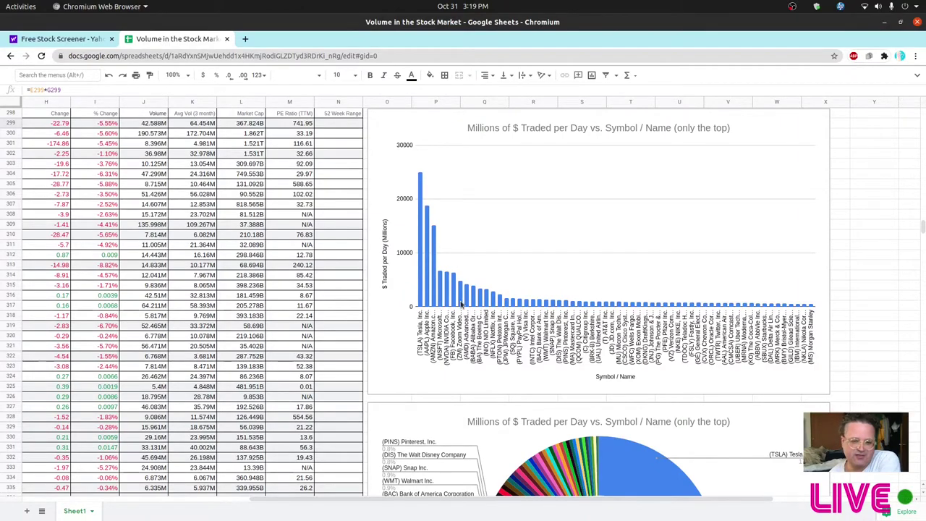
scroll(464, 304, "down", 3)
scroll(464, 304, "down", 5)
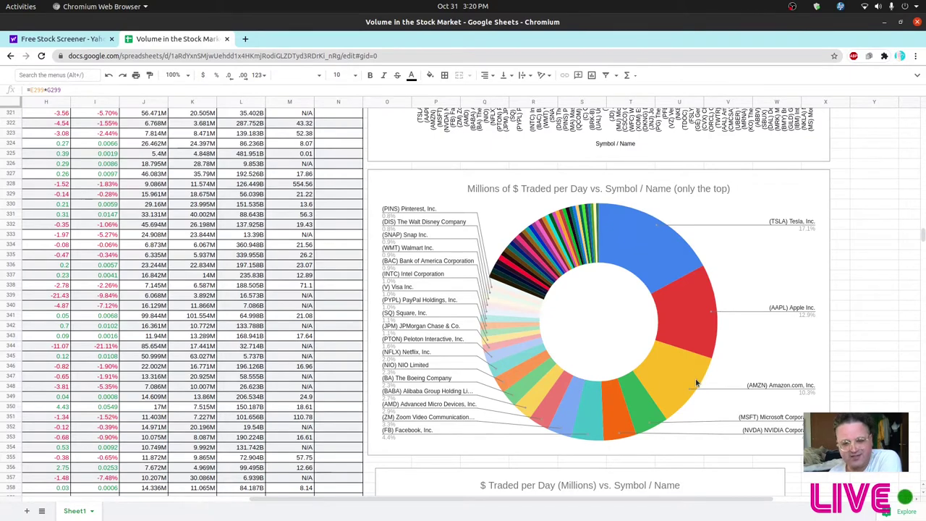
Examine the linear column chart "$ Traded per Day (Millions) vs. Symbol / Name" beneath the larger donut chart
scroll(697, 383, "down", 5)
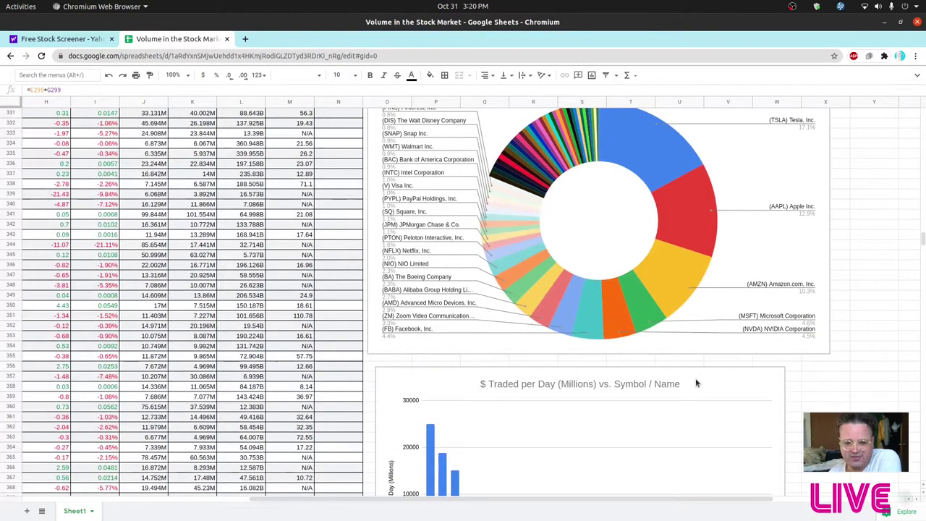
scroll(696, 383, "down", 1)
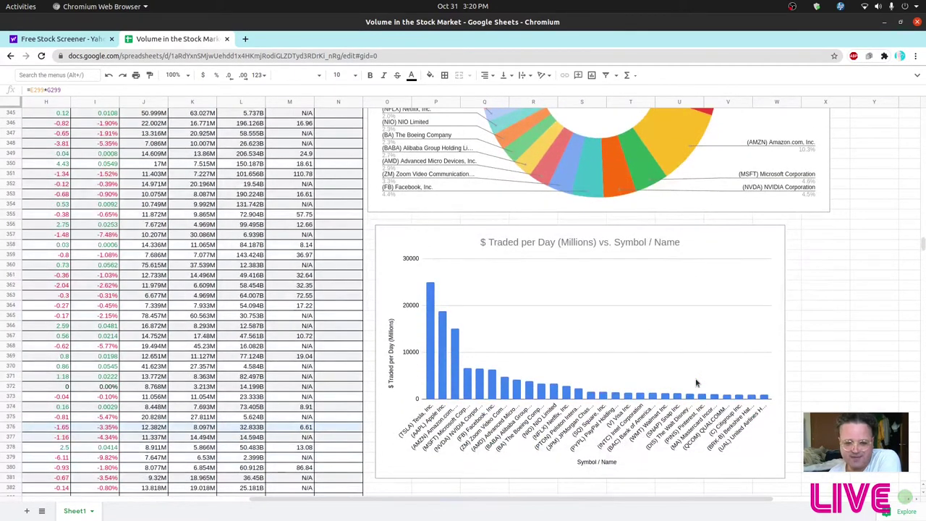
scroll(696, 383, "down", 3)
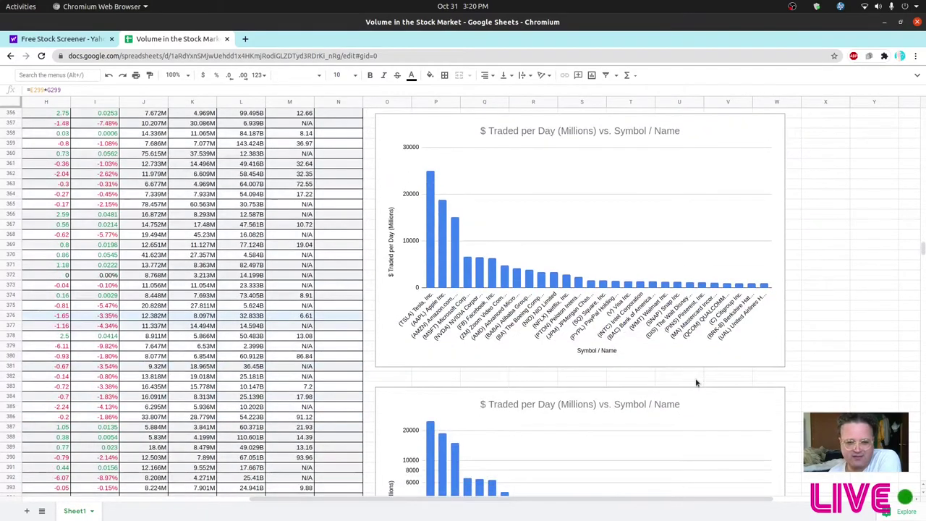
scroll(696, 383, "up", 3)
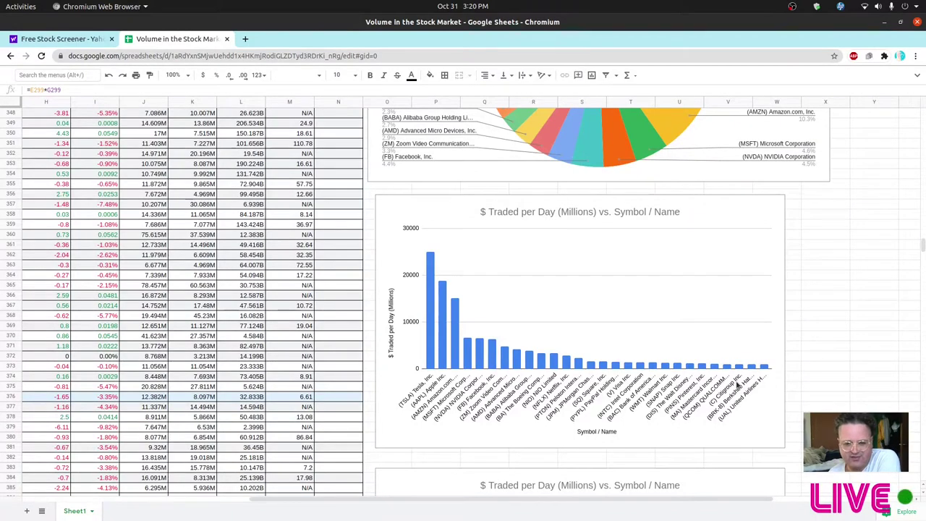
scroll(756, 365, "down", 1)
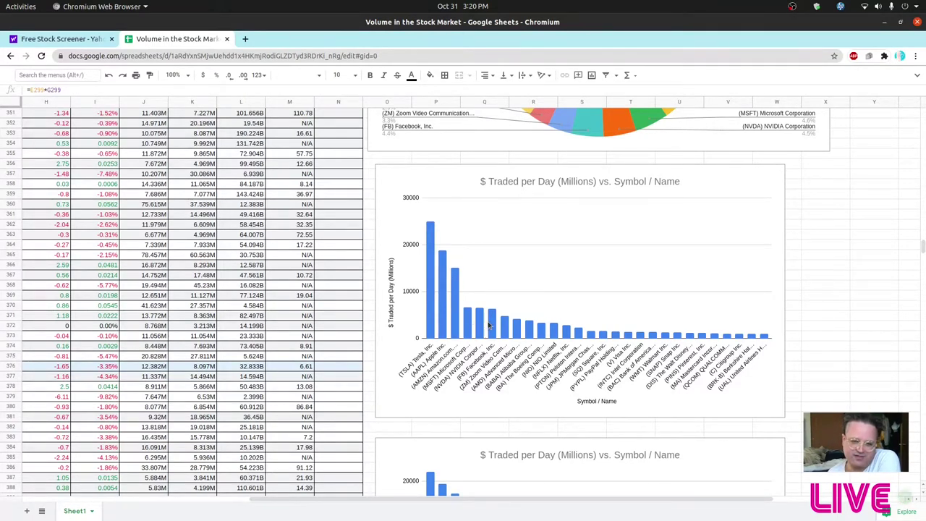
Examine the logarithmic version of the "$ Traded per Day (Millions) vs. Symbol / Name" column chart
scroll(500, 322, "down", 3)
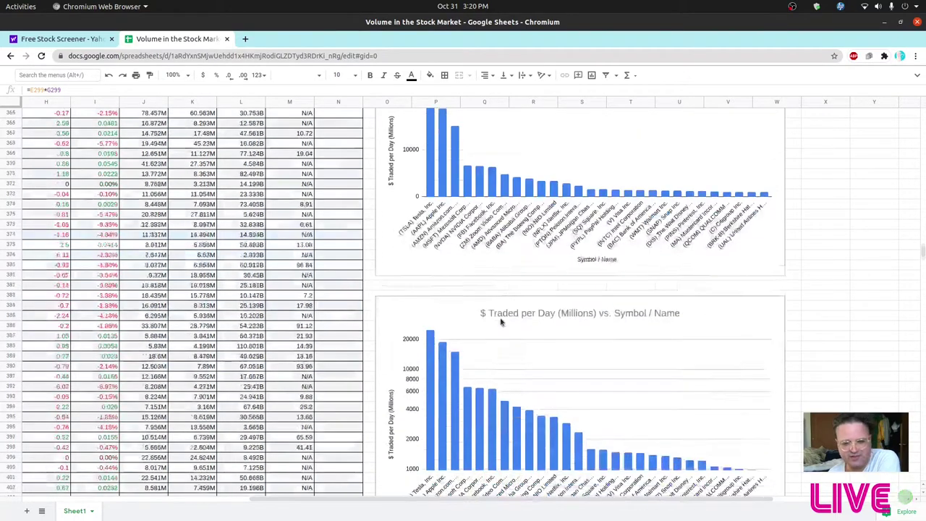
scroll(500, 322, "down", 2)
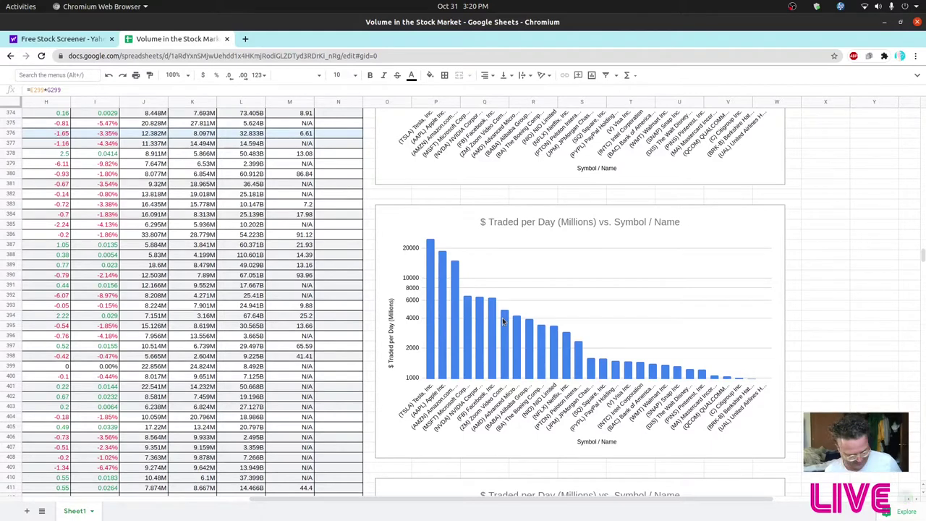
key("ctrl+shift+f")
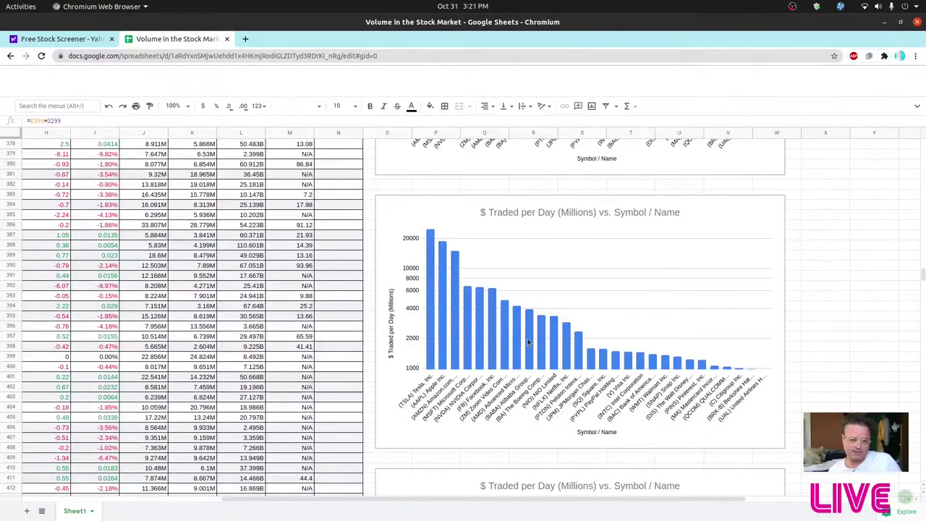
key("ctrl+shift+f")
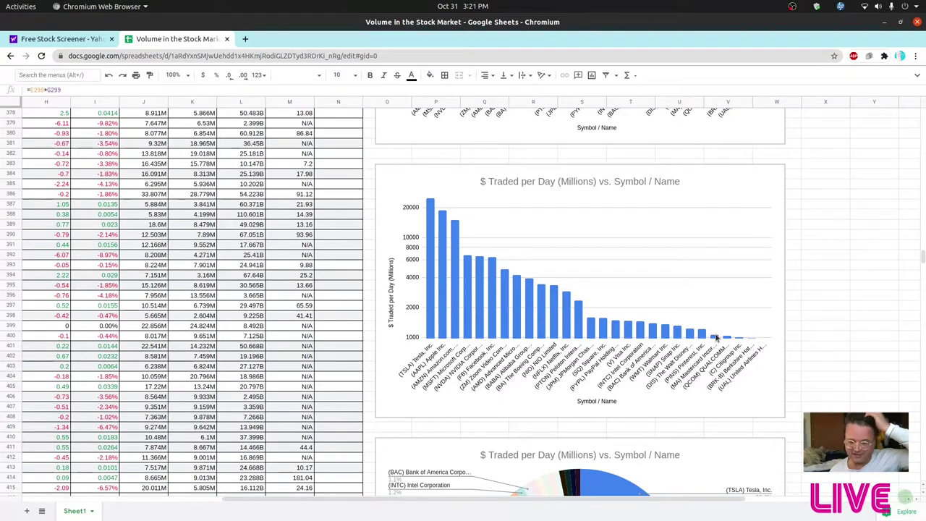
View the smaller "$ Traded per Day (Millions)" donut chart and return to the column chart above it
scroll(716, 333, "down", 5)
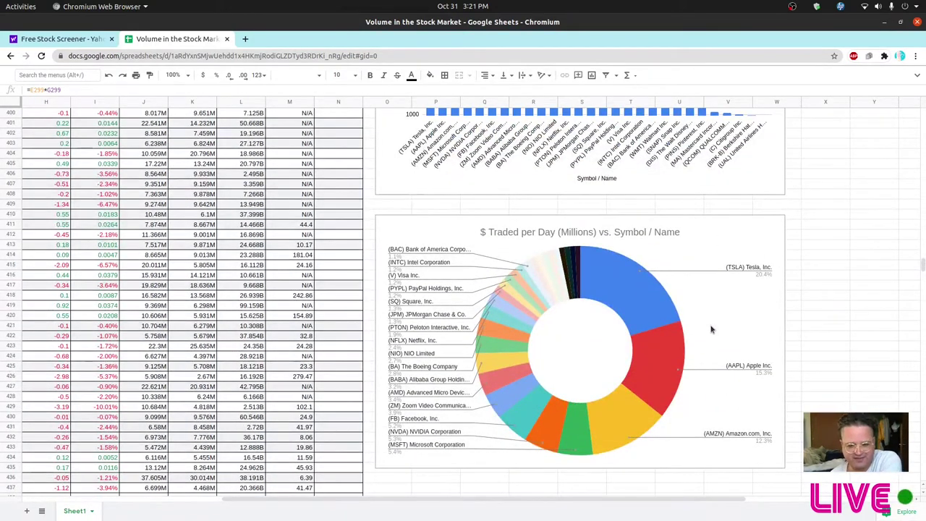
scroll(711, 330, "down", 1)
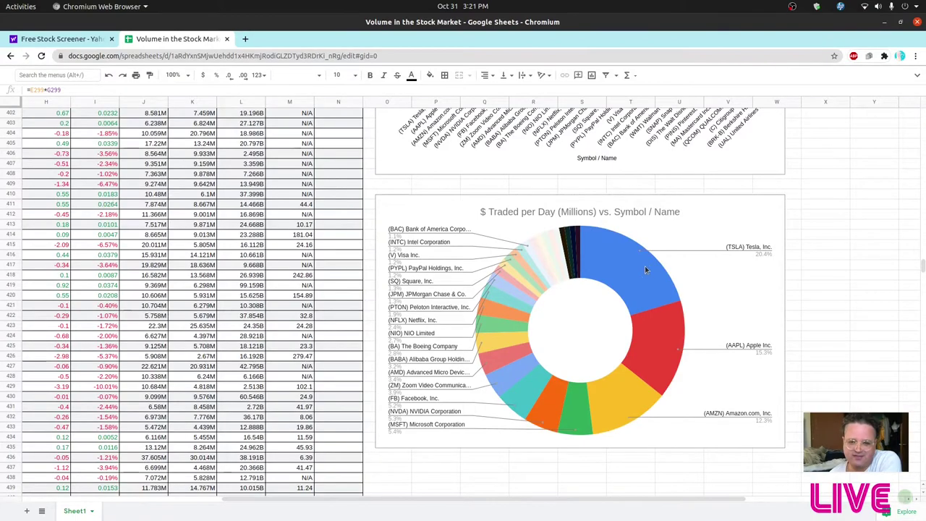
scroll(655, 282, "up", 5)
scroll(659, 290, "up", 10)
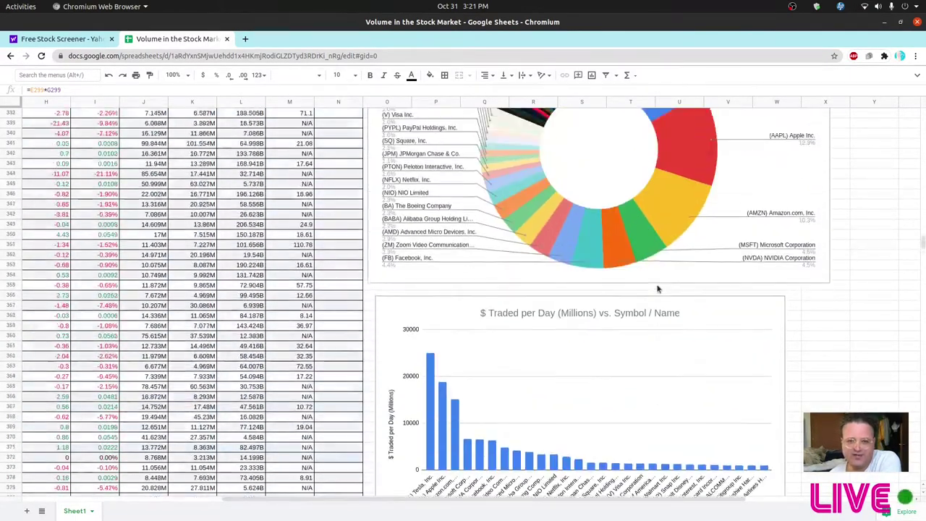
Compare the donut and column charts titled "Millions of $ Traded per Day vs. Symbol / Name (only the top)"
scroll(658, 288, "up", 2)
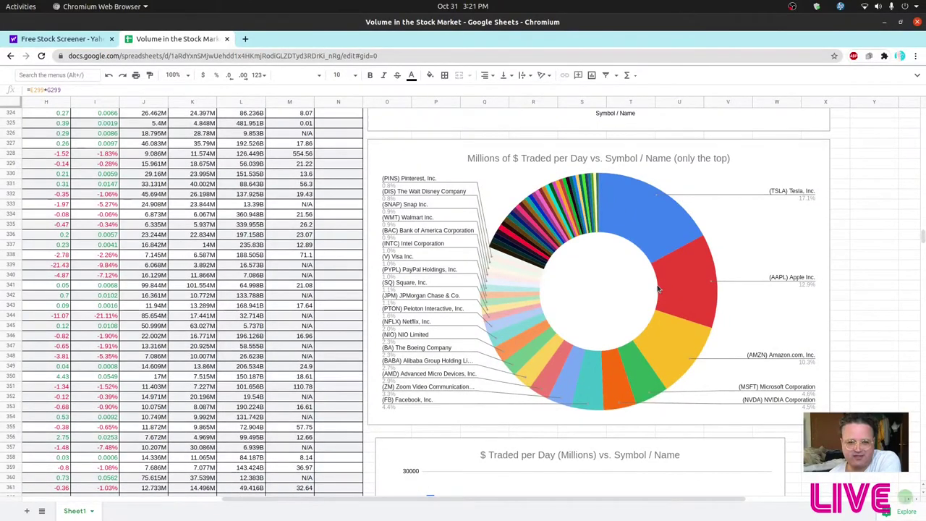
scroll(658, 288, "up", 3)
scroll(657, 290, "up", 4)
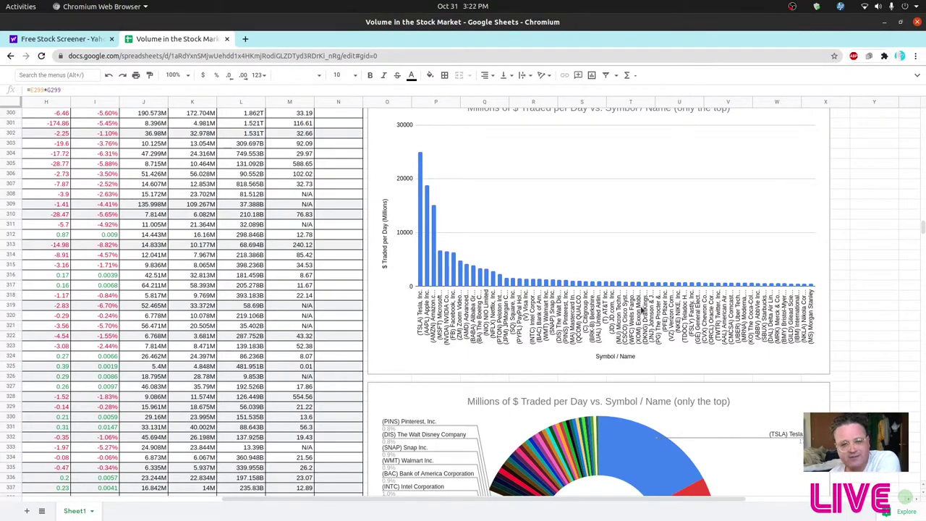
scroll(642, 307, "down", 5)
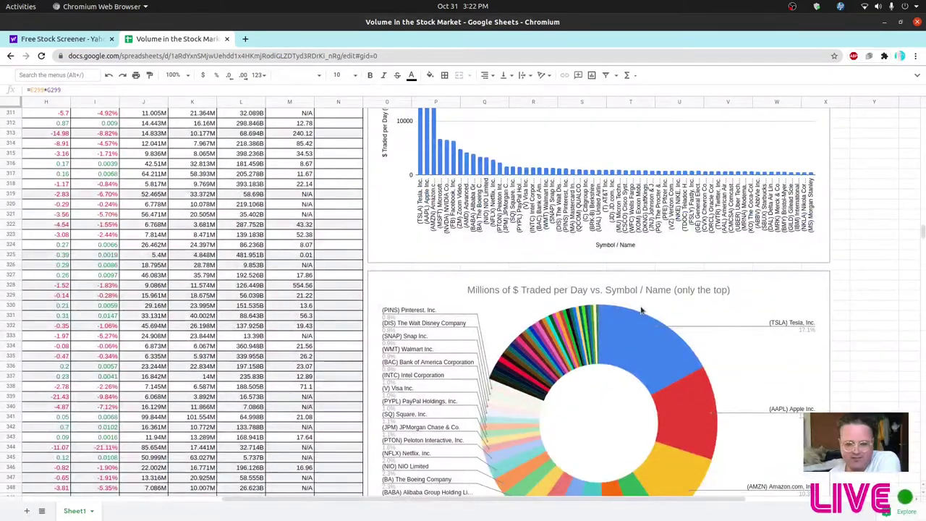
scroll(640, 309, "down", 2)
scroll(640, 310, "down", 2)
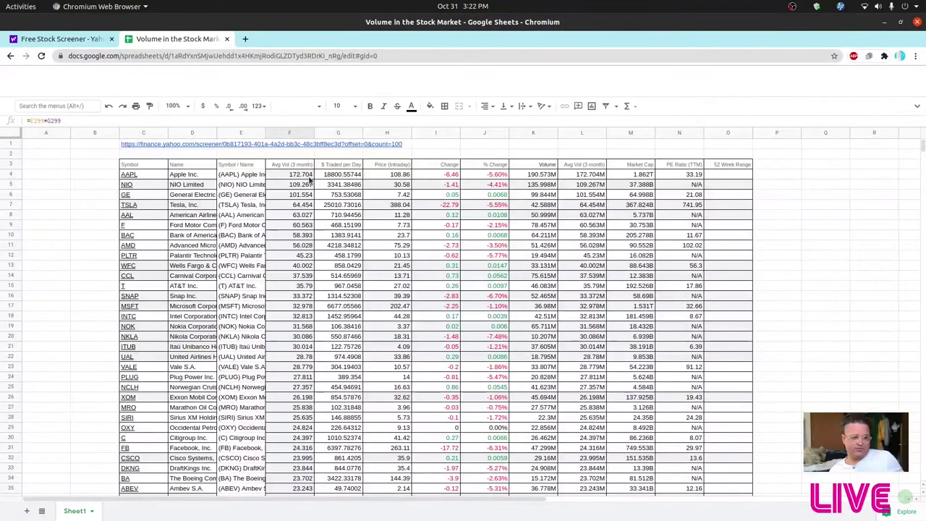
Switch to the Yahoo Finance screener and find stocks with an intraday volume greater than 1000000
key("ctrl+shift+f")
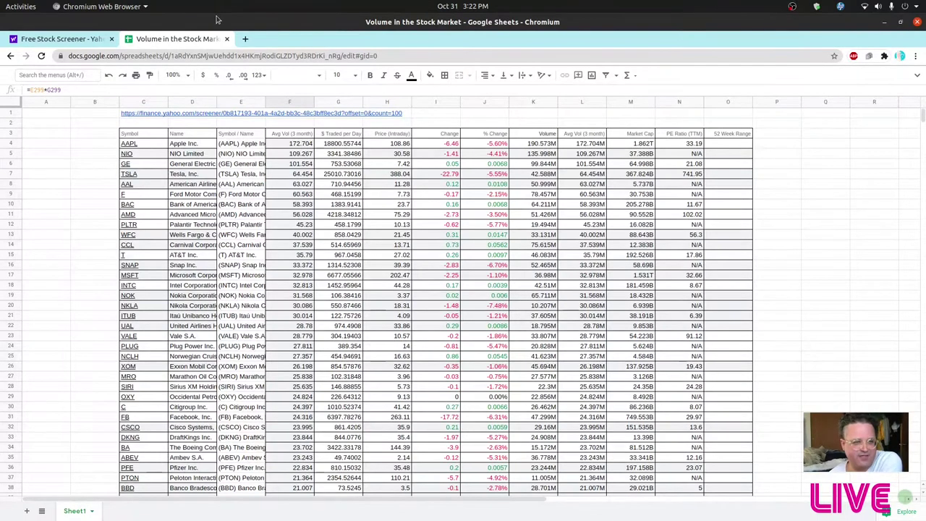
left_click(72, 39)
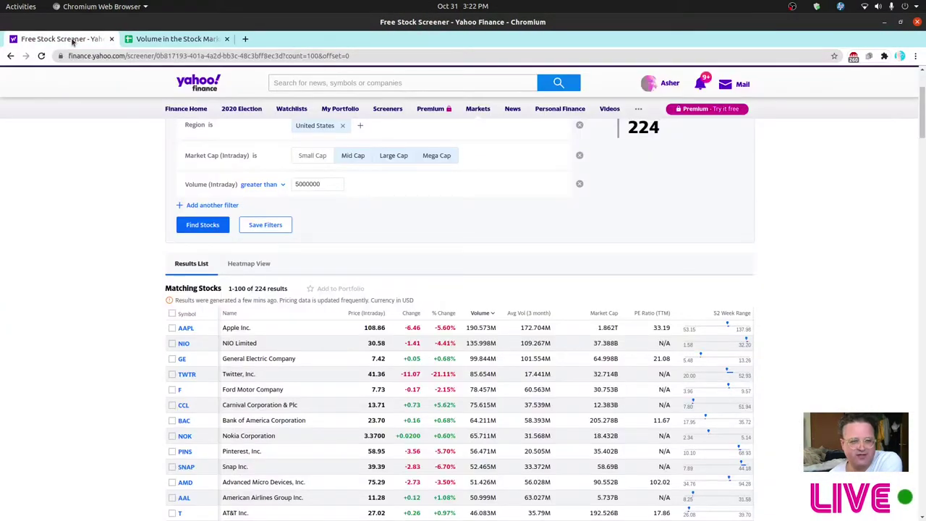
scroll(394, 231, "up", 3)
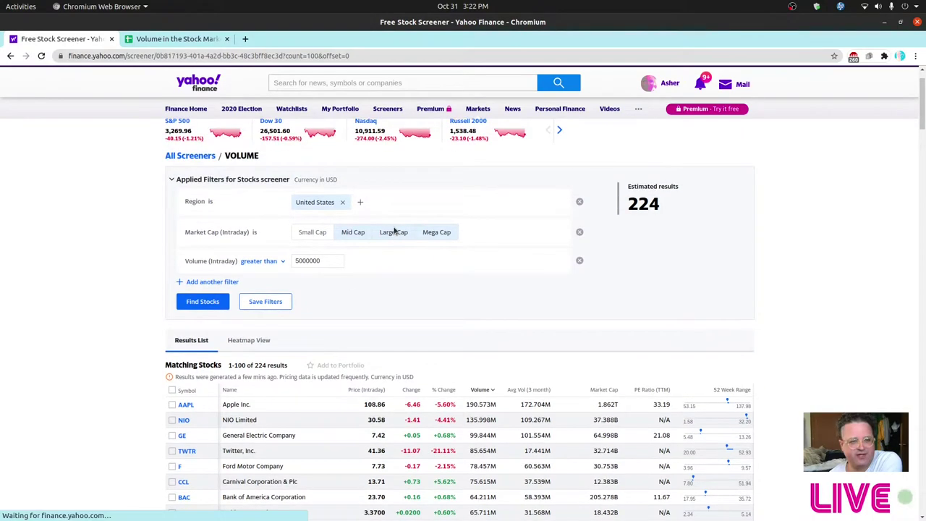
scroll(394, 230, "down", 1)
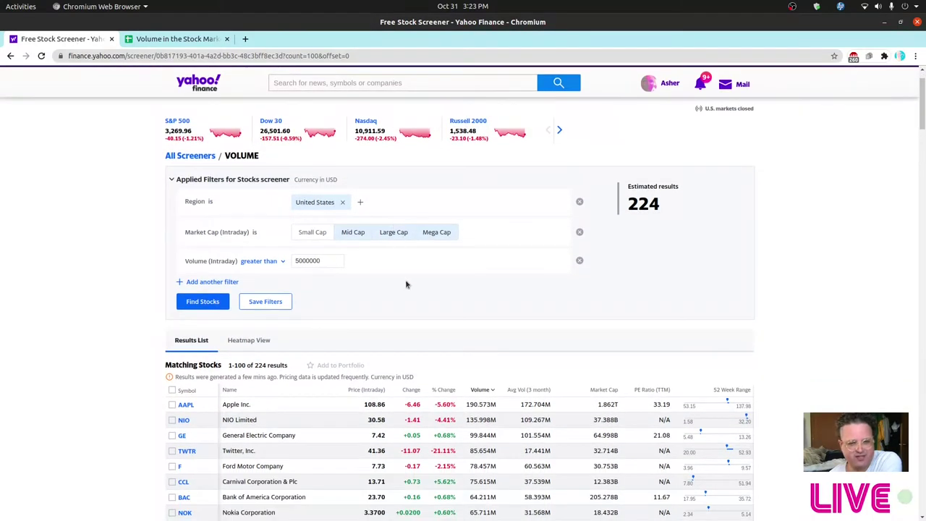
left_click(323, 262)
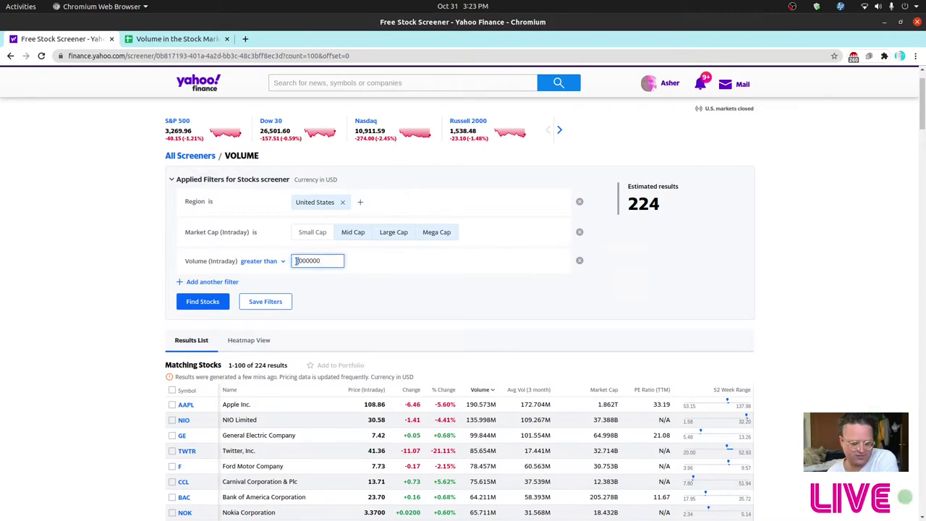
left_click(202, 302)
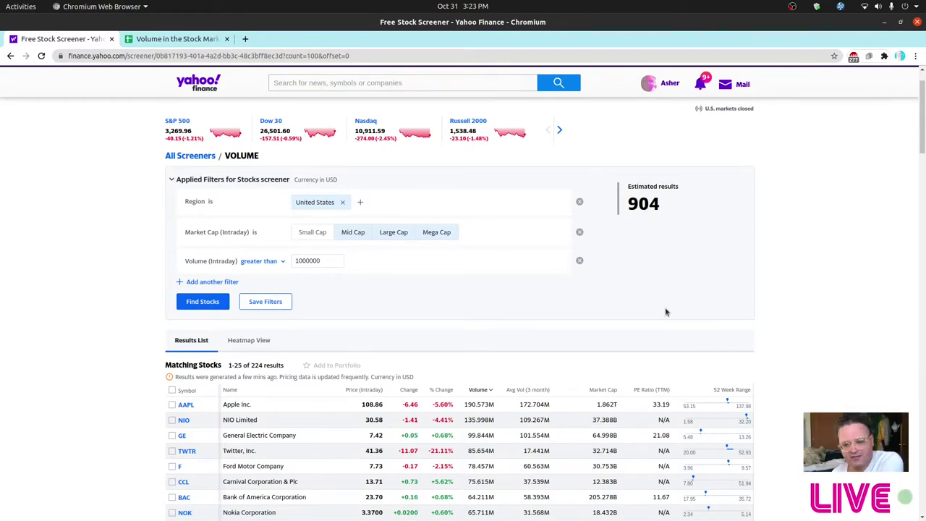
scroll(666, 313, "down", 3)
scroll(666, 313, "up", 3)
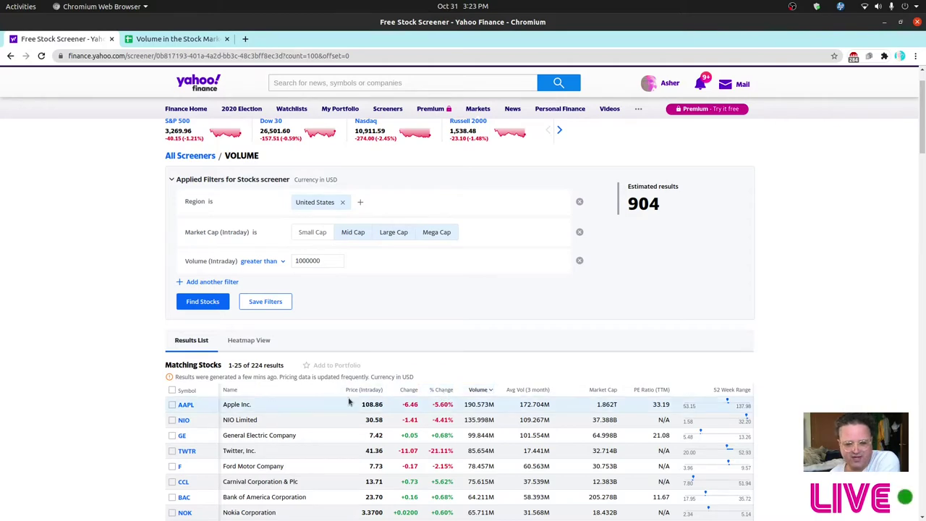
Switch back to the stock volume spreadsheet and inspect Apple's average volume formula in F4
left_click(179, 38)
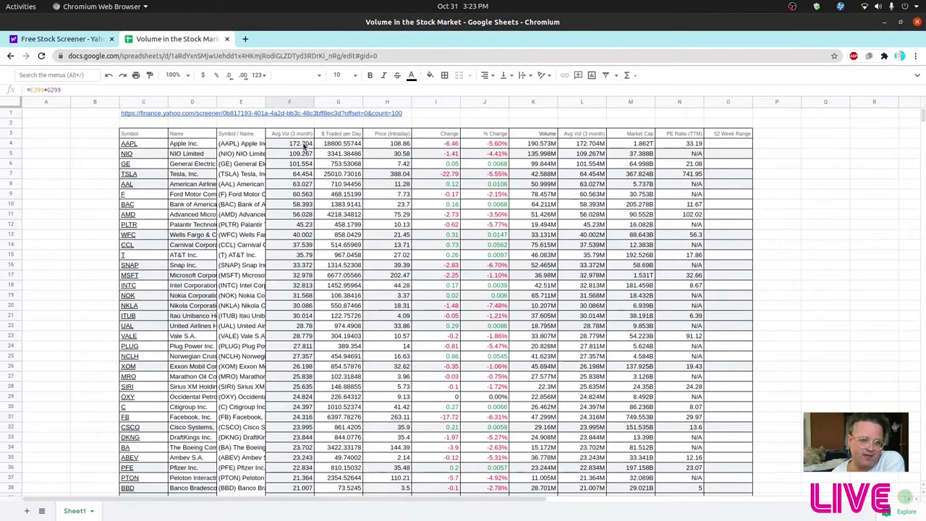
double_click(304, 144)
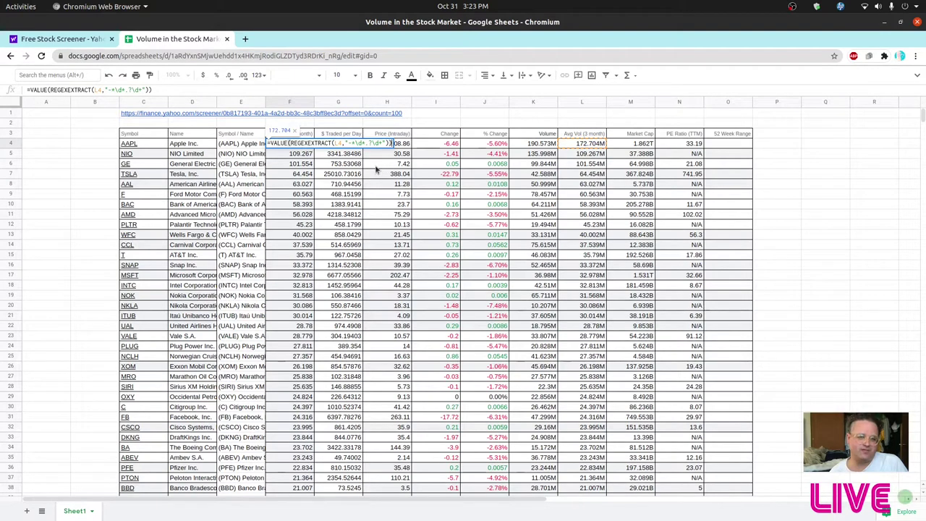
key("Return")
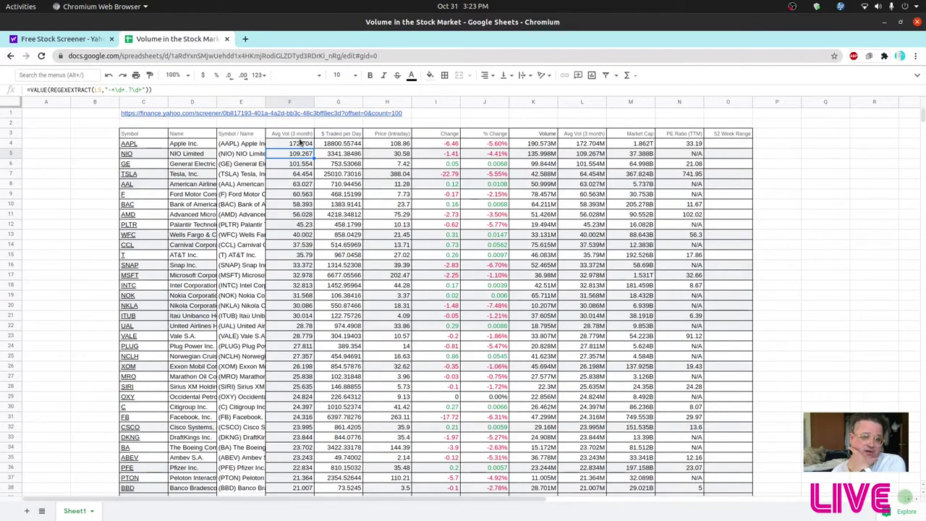
Highlight the average volume values in F4:F21 and view the available filter view options
left_click(287, 102)
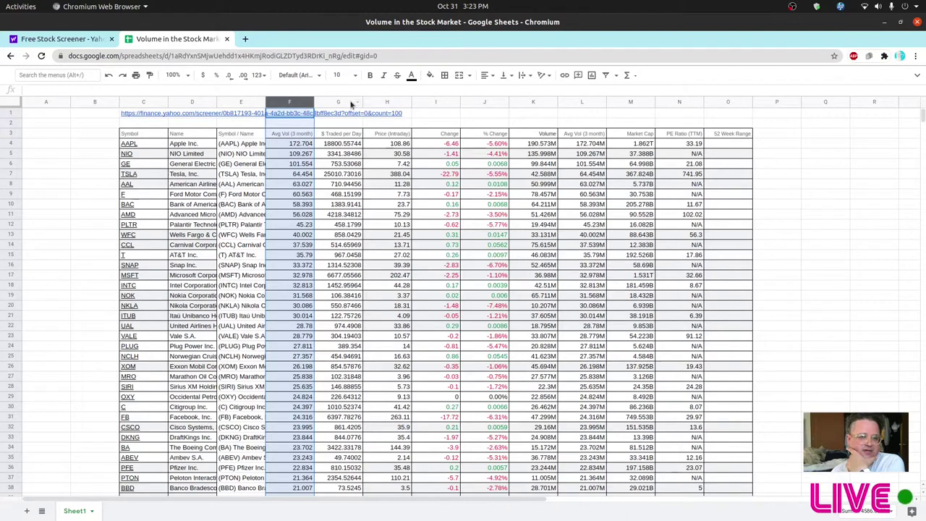
left_click(327, 136)
left_click_drag(305, 148, 307, 316)
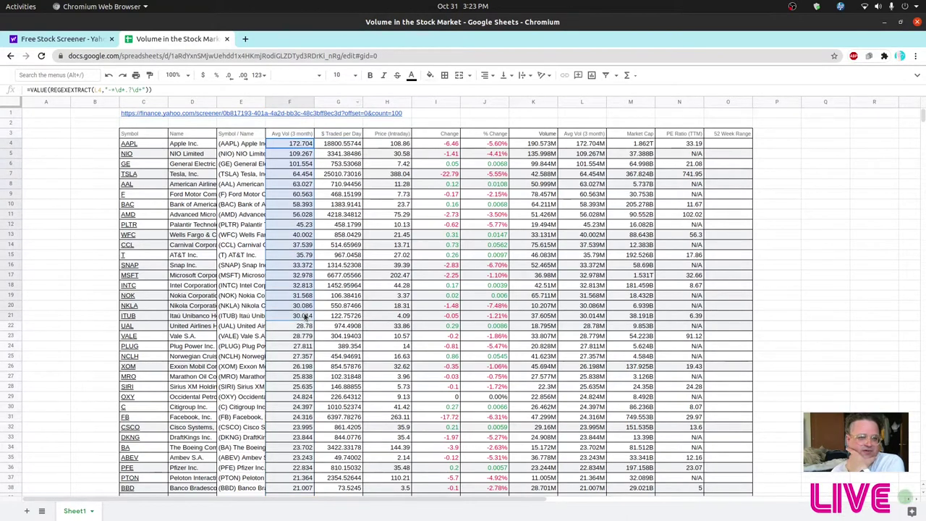
left_click(304, 276)
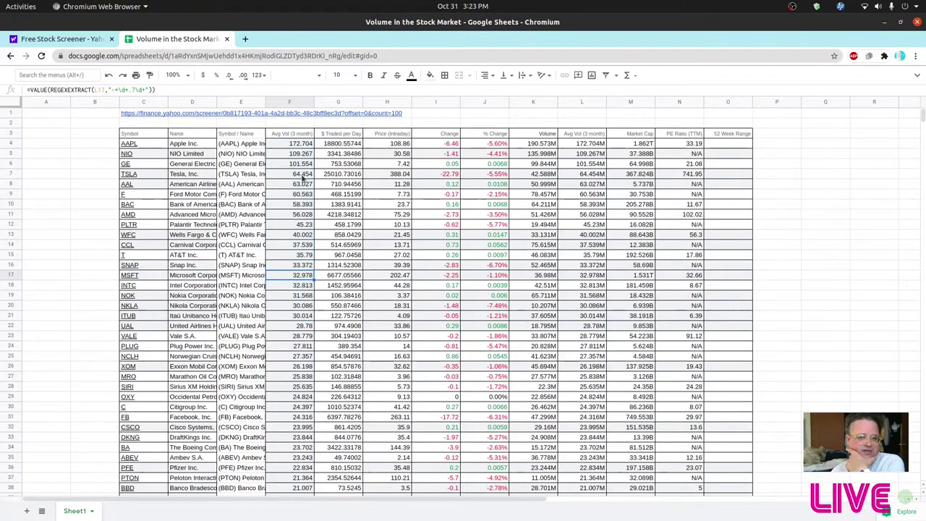
left_click(798, 165)
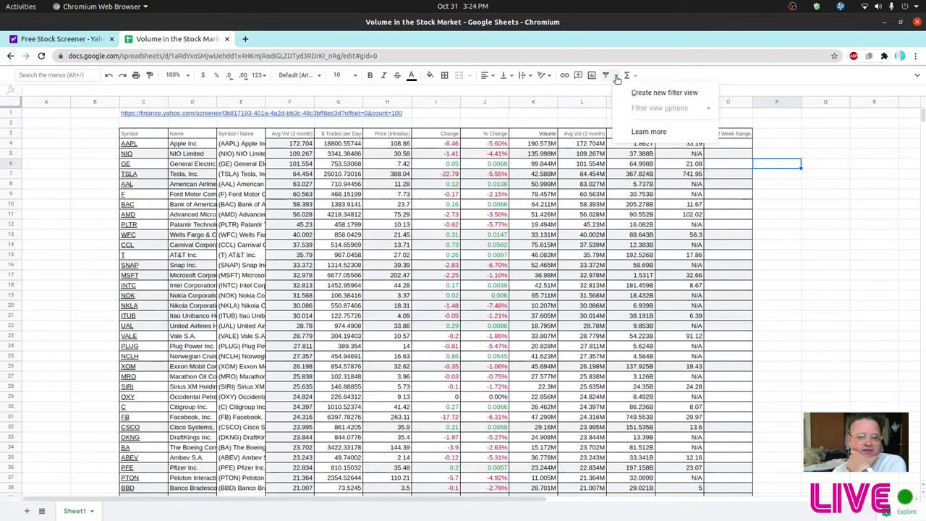
left_click(81, 147)
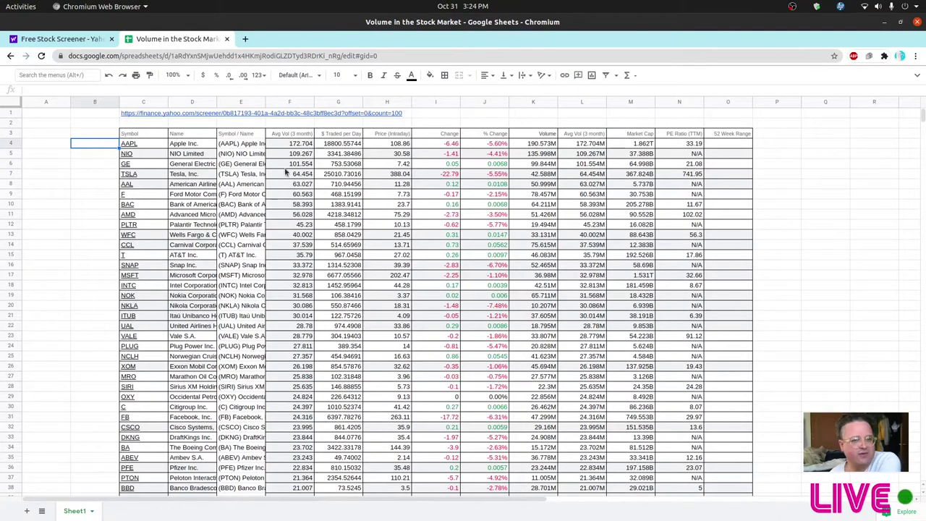
Inspect the average volumes in F4:F31 and the dollars-traded formula in G8, and look down the stock table
left_click_drag(295, 145, 297, 418)
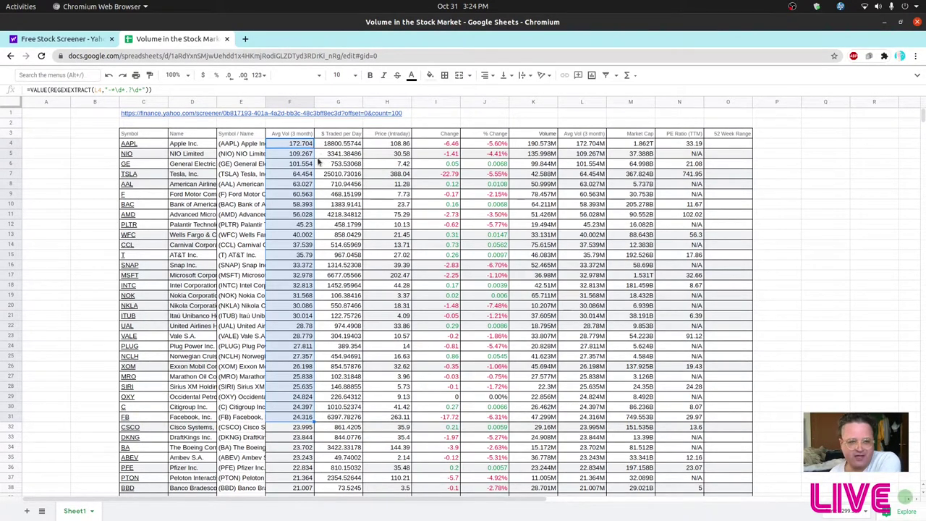
left_click(332, 185)
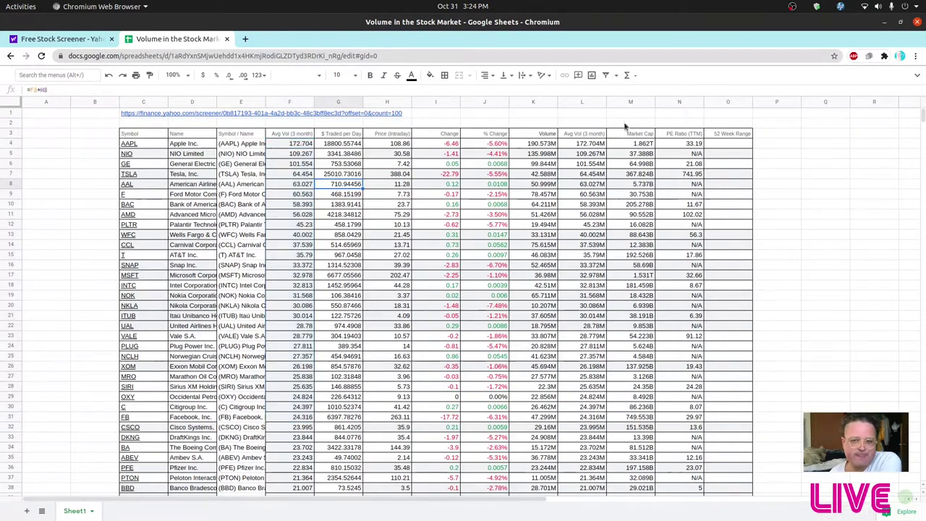
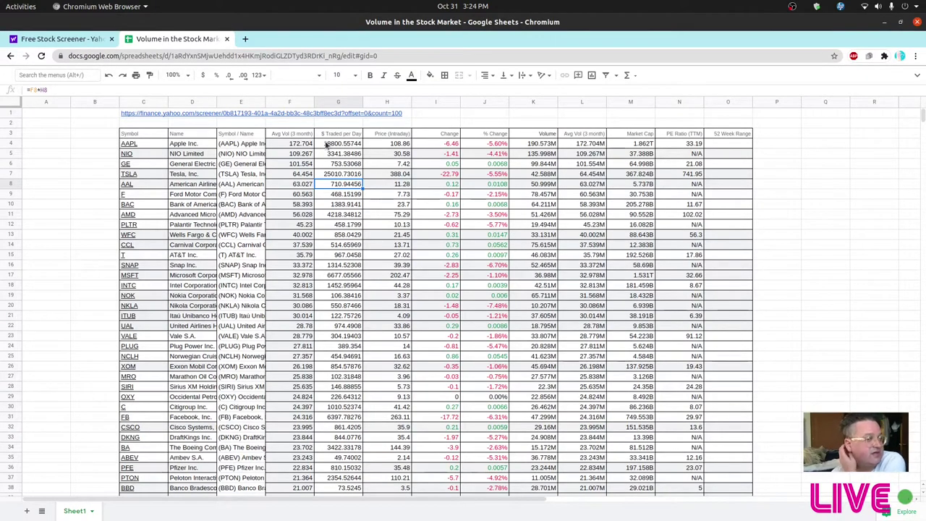
scroll(335, 244, "down", 2)
scroll(335, 244, "down", 13)
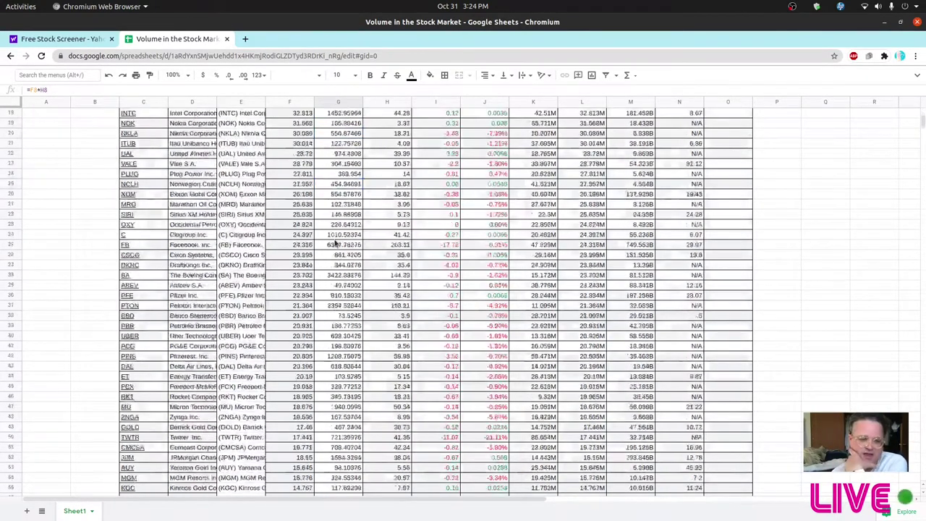
scroll(336, 243, "down", 12)
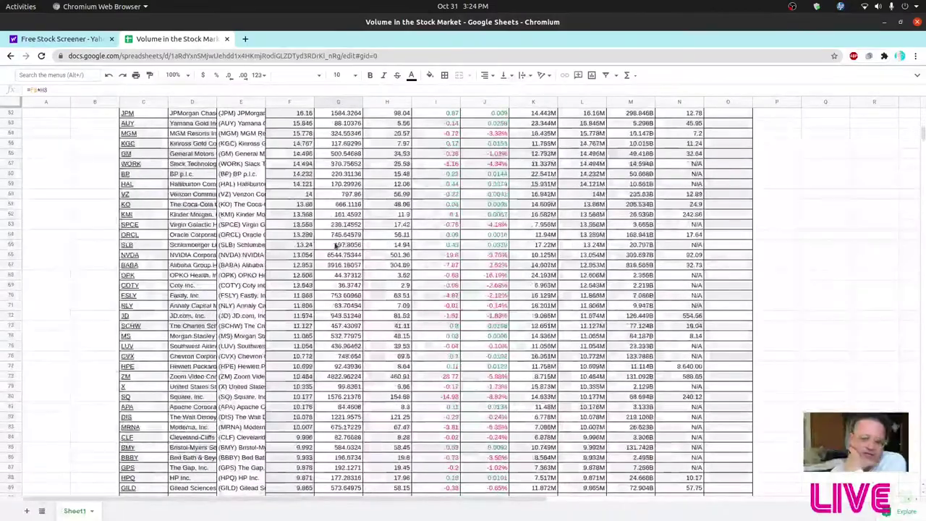
scroll(336, 243, "down", 3)
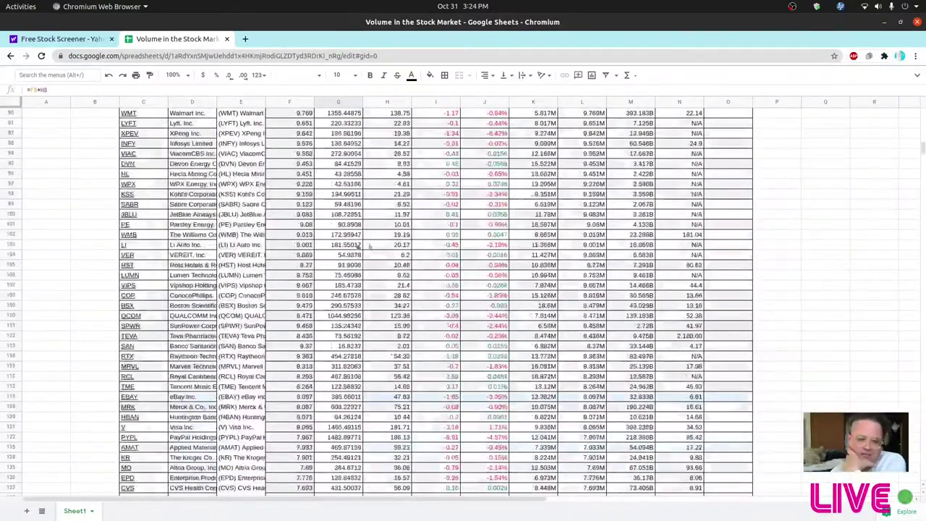
Examine the linear line chart, logarithmic line chart and donut chart of average volume below the stock table
left_click_drag(922, 151, 923, 190)
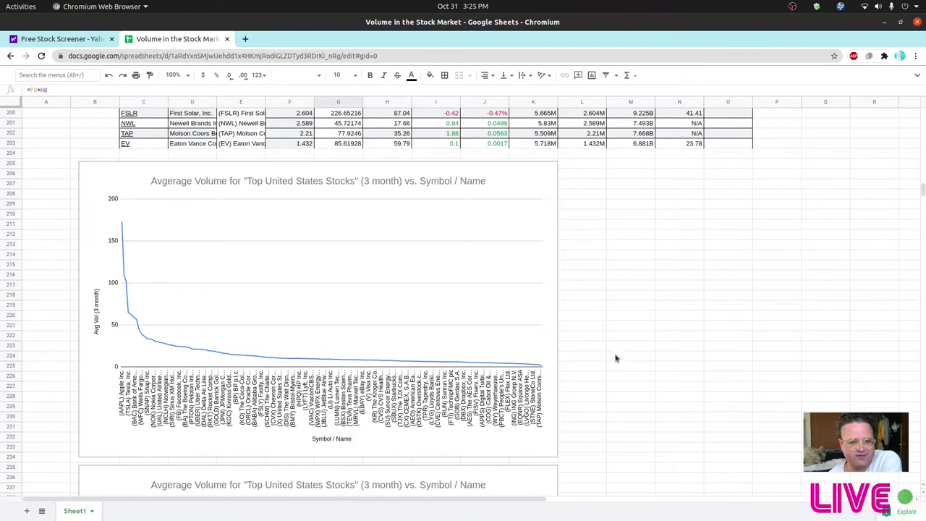
scroll(617, 362, "down", 5)
scroll(617, 362, "down", 2)
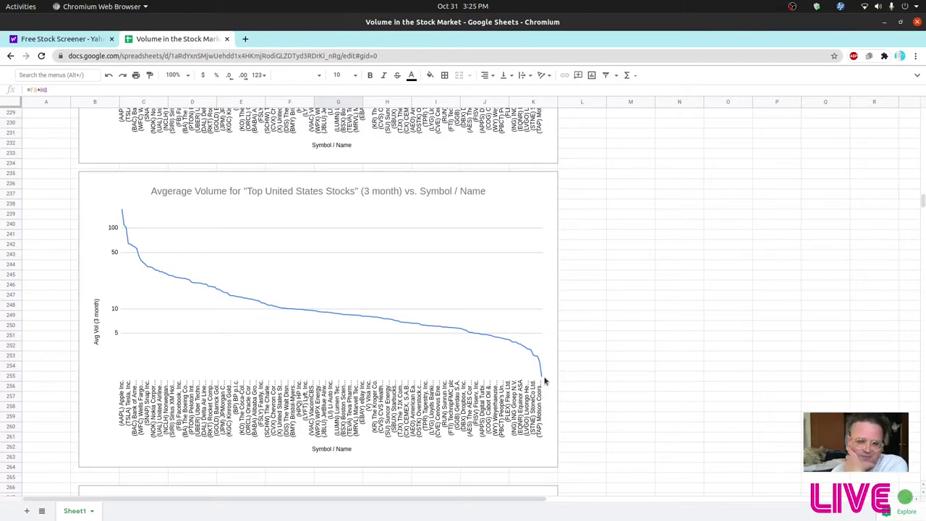
scroll(683, 432, "down", 5)
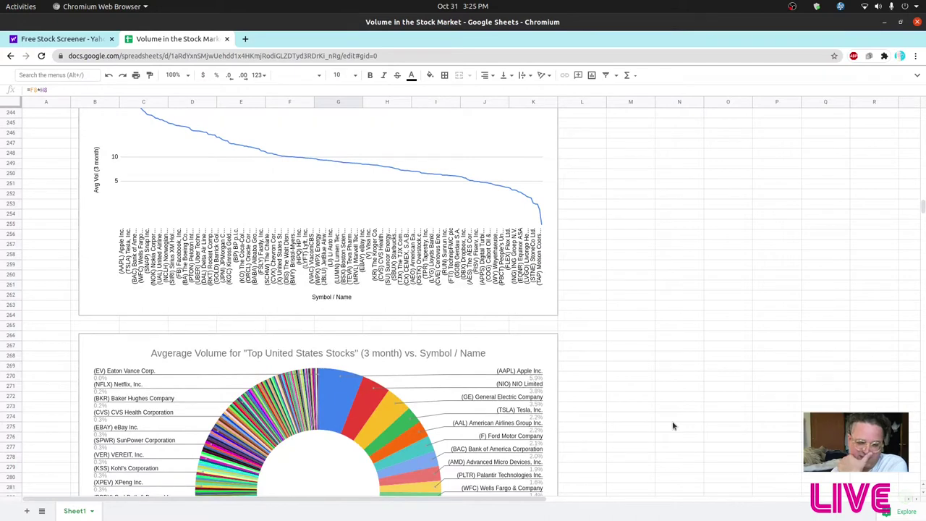
scroll(673, 426, "down", 5)
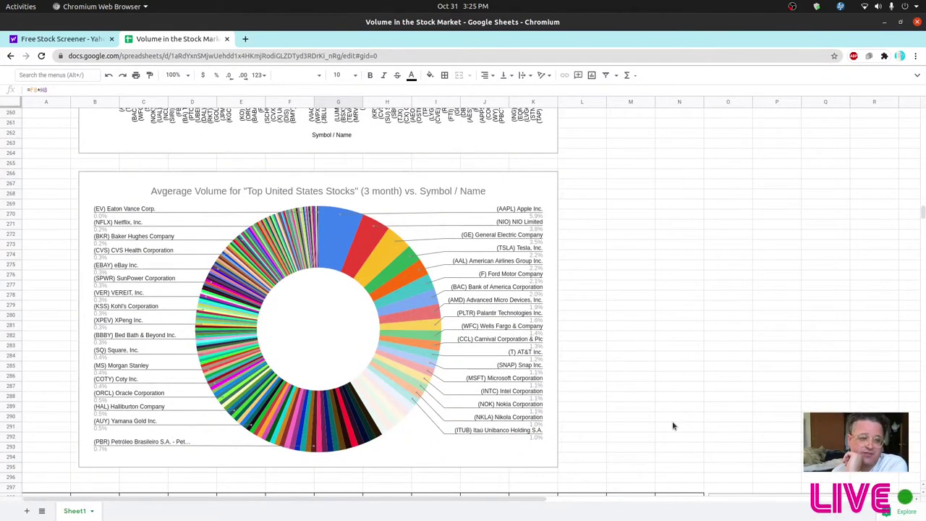
scroll(673, 426, "down", 2)
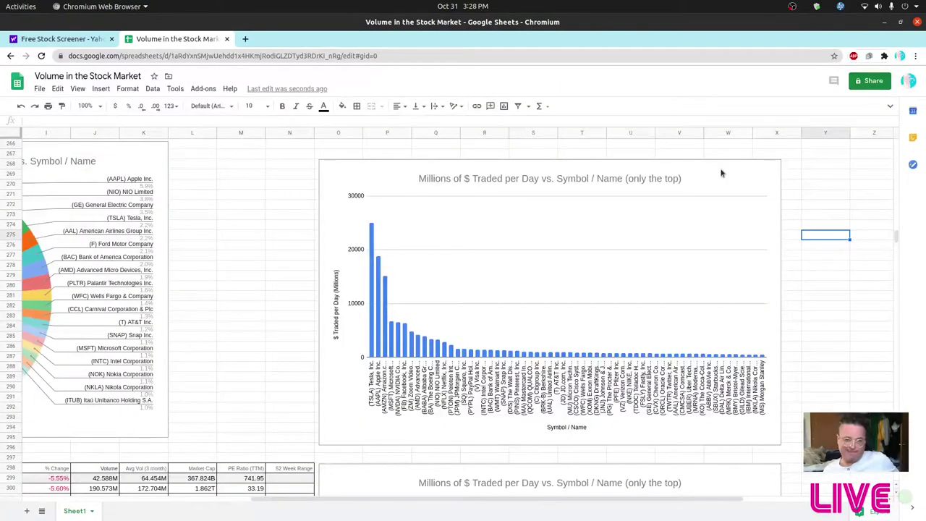
Apply a logarithmic scale to the vertical axis of the upper "Millions of $ Traded per Day vs. Symbol / Name (only the top)" column chart
key("ctrl+shift+f")
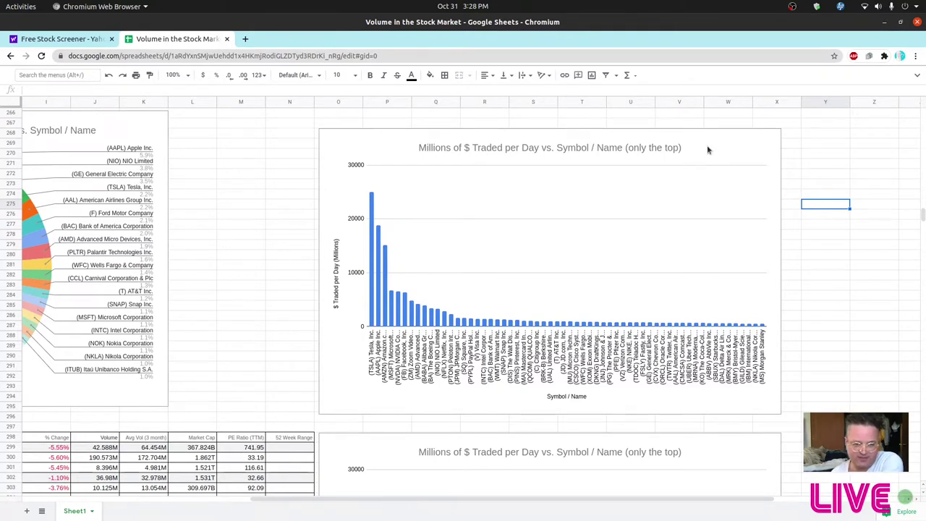
left_click(538, 136)
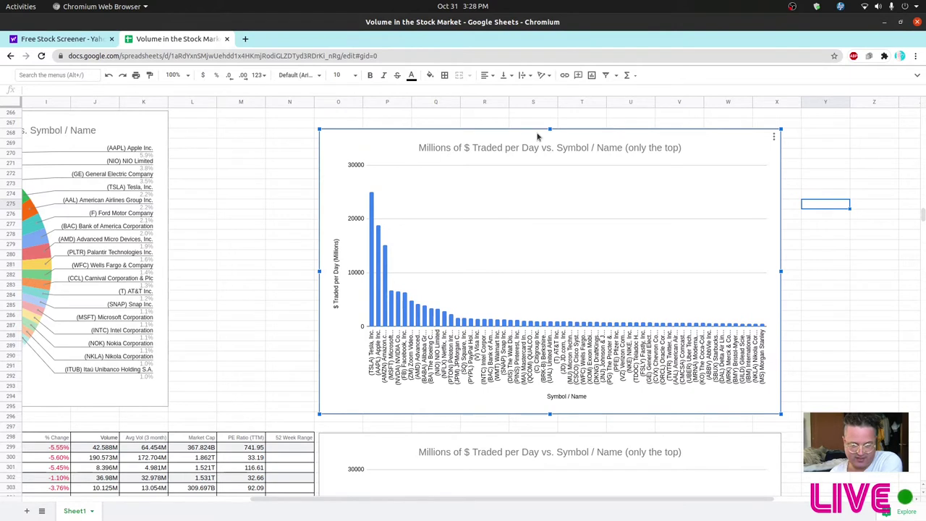
double_click(537, 136)
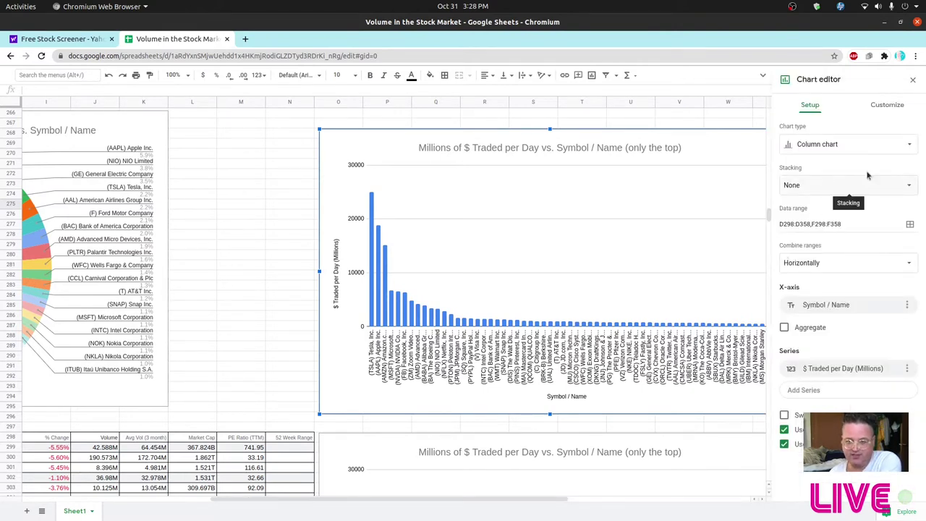
left_click(883, 107)
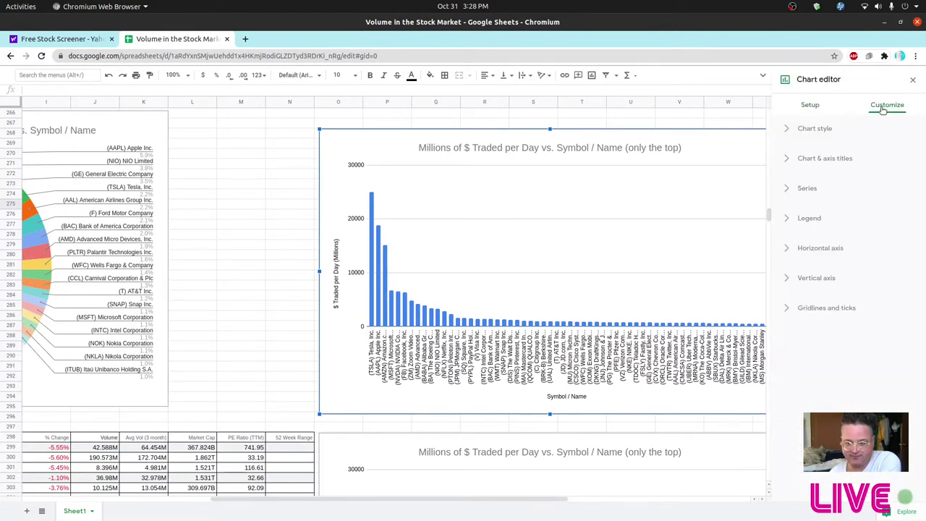
left_click(801, 278)
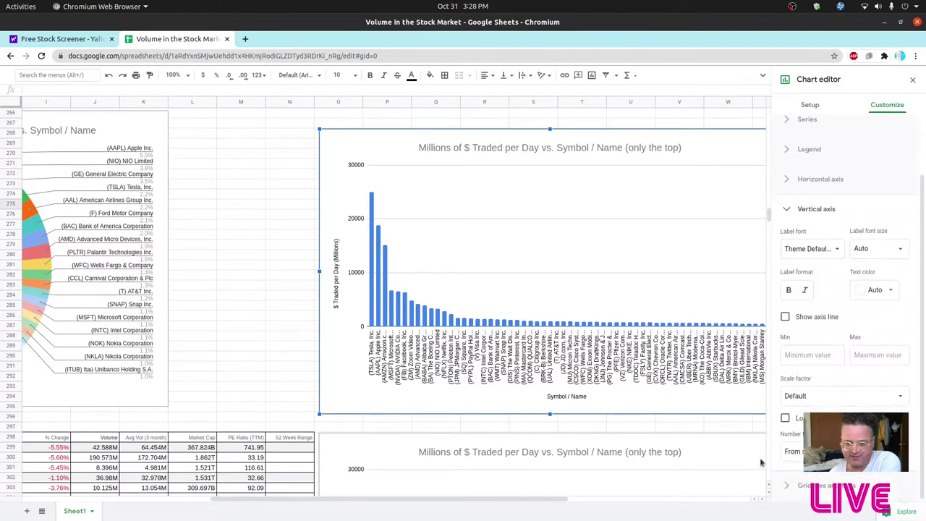
left_click(785, 418)
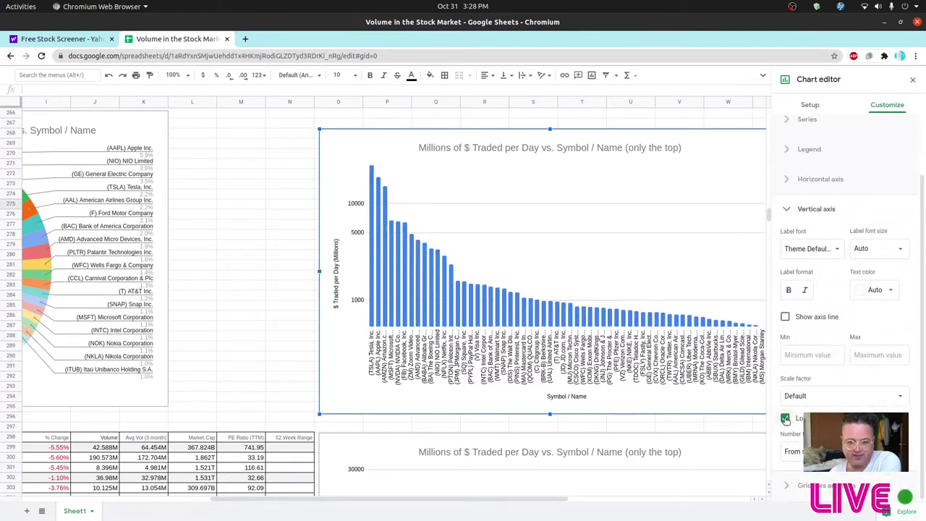
left_click(913, 81)
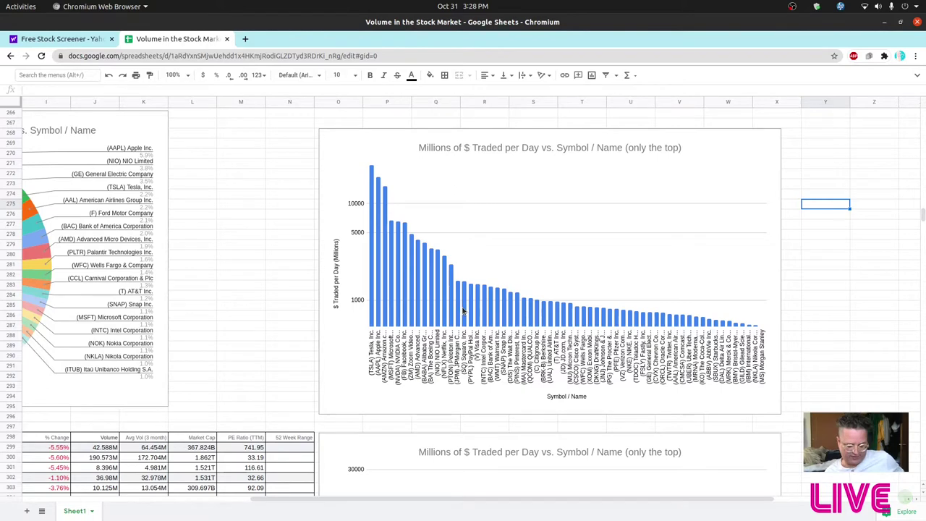
left_click(807, 195)
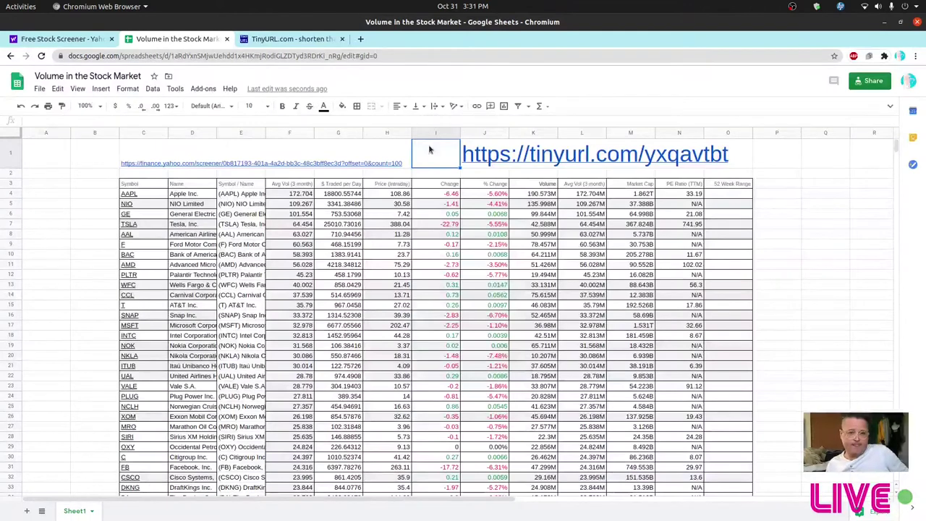
Switch from the stock volume spreadsheet to the Yahoo Finance screener and examine its filters and matching stocks
key("ctrl+shift+f")
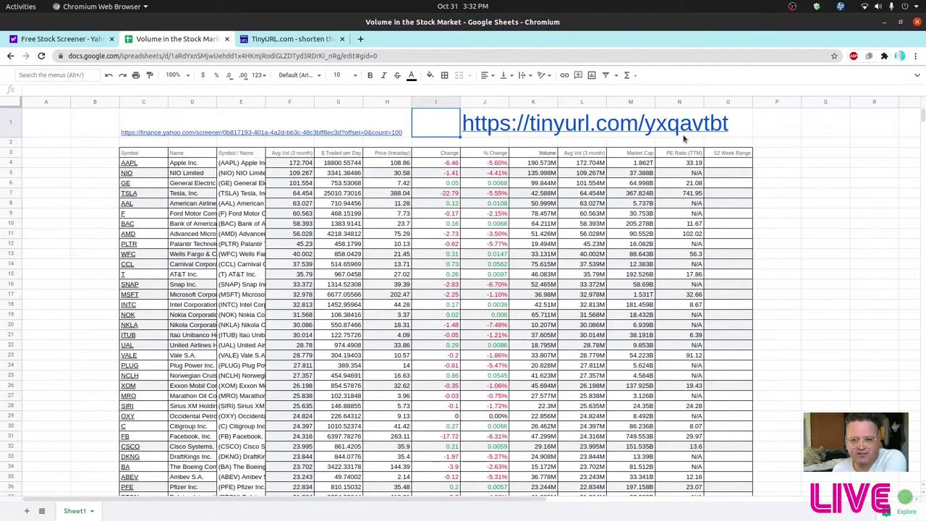
left_click(774, 244)
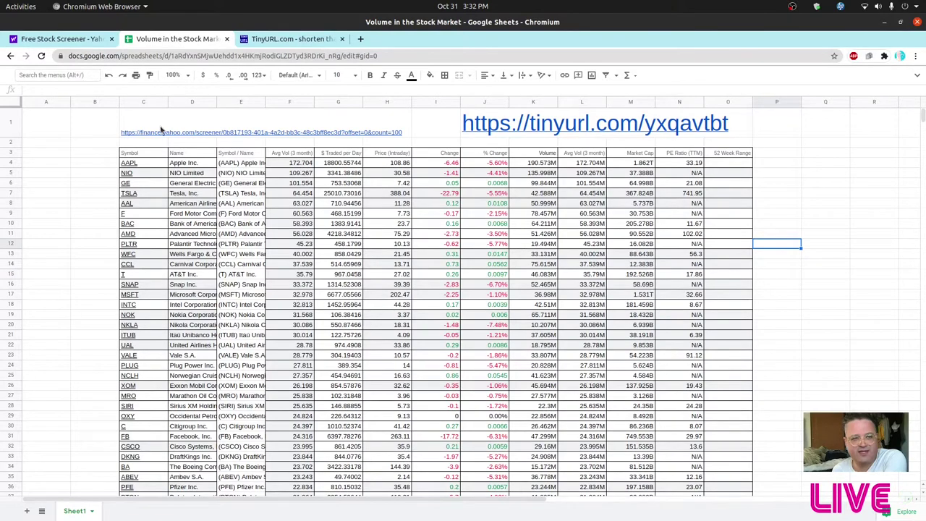
left_click(61, 41)
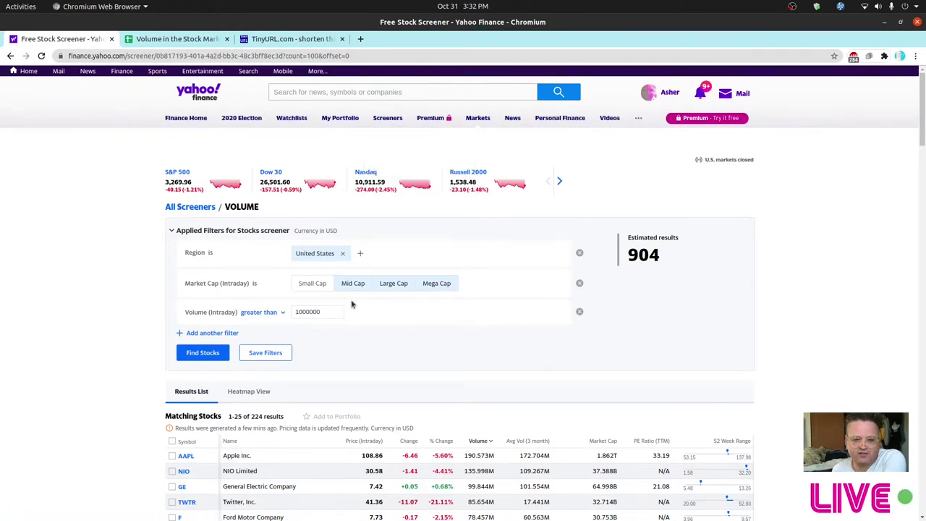
scroll(459, 311, "down", 4)
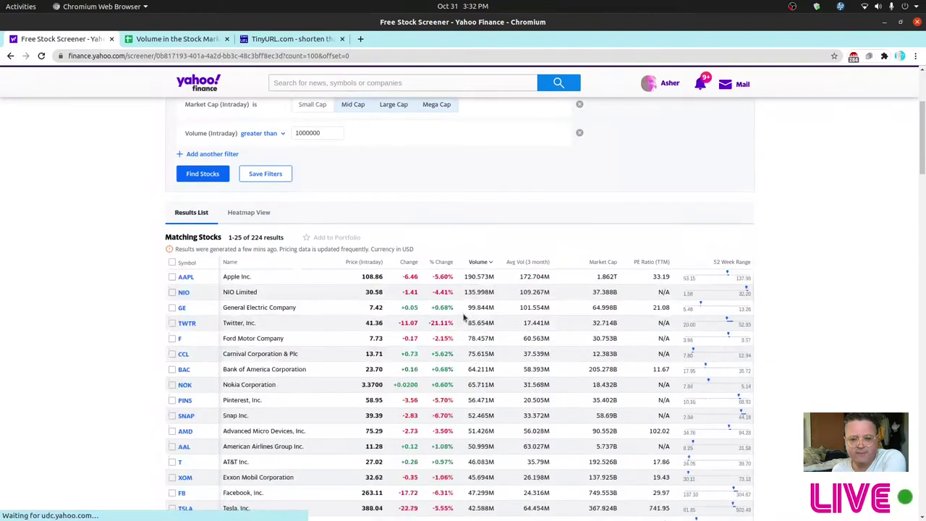
left_click_drag(179, 163, 571, 444)
left_click(818, 355)
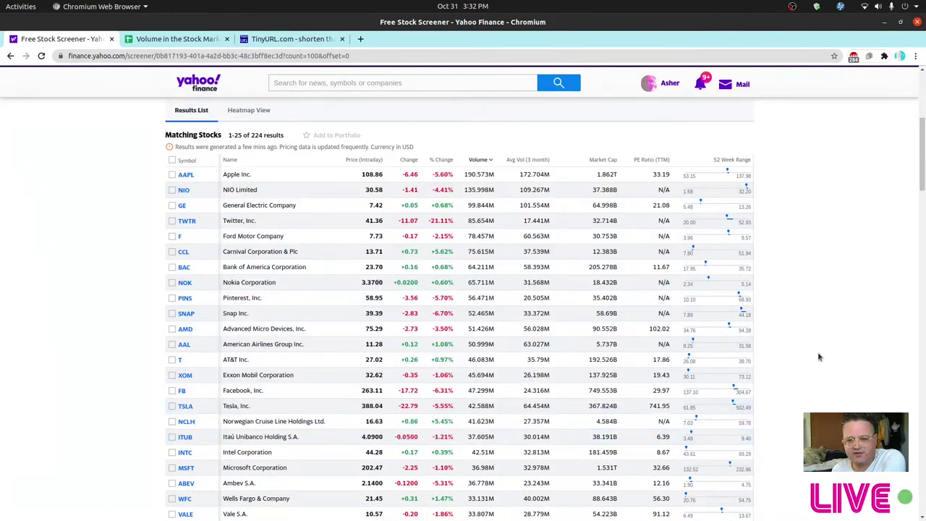
Expand the screener's matching stocks list to show 100 rows and review it with the applied filters
scroll(814, 355, "down", 3)
scroll(809, 354, "down", 2)
scroll(806, 354, "up", 5)
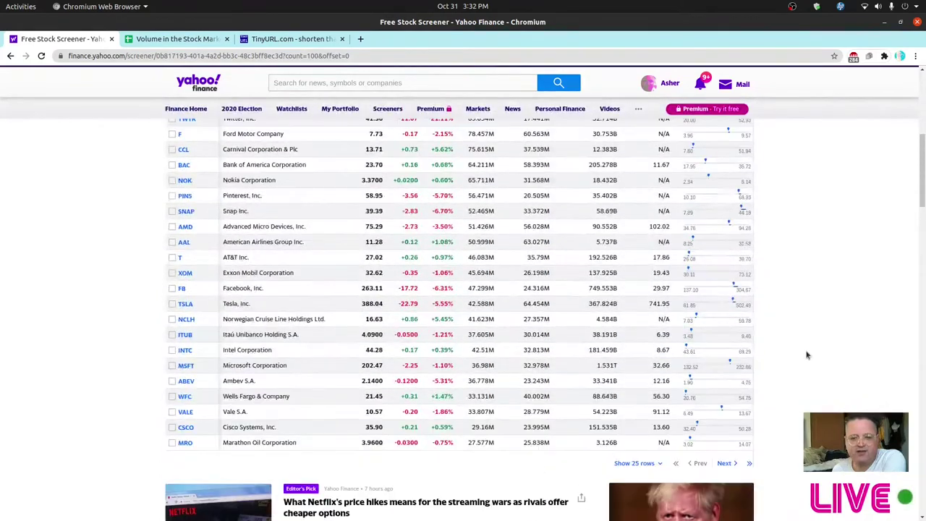
scroll(806, 354, "down", 1)
scroll(806, 355, "down", 1)
scroll(802, 358, "up", 1)
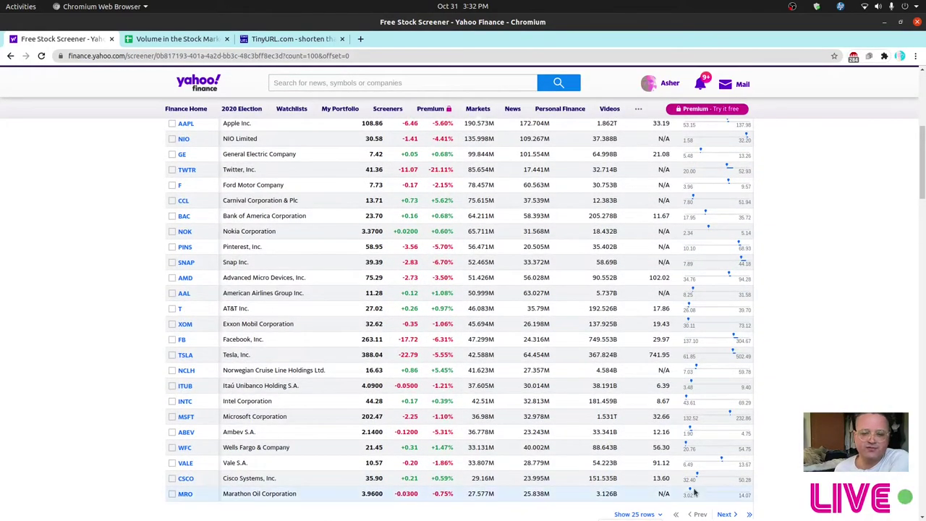
left_click(637, 513)
left_click(641, 490)
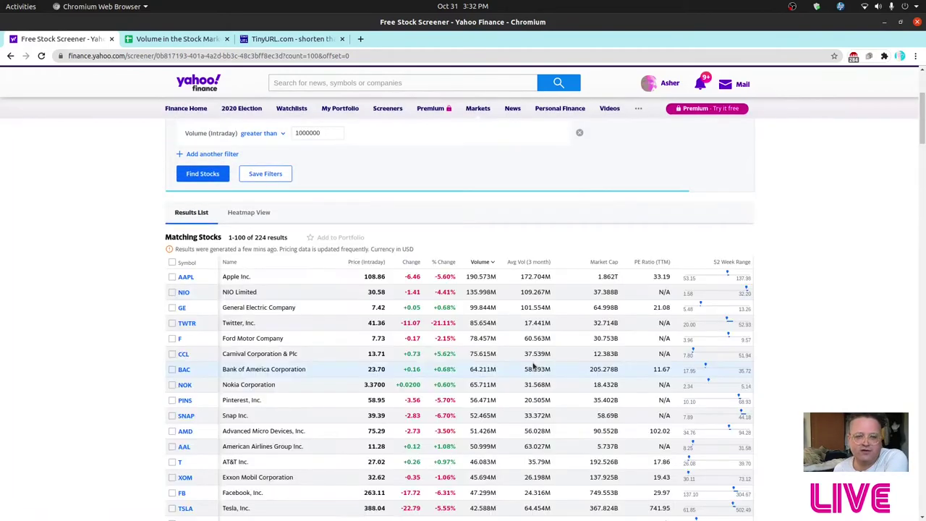
scroll(533, 290, "up", 5)
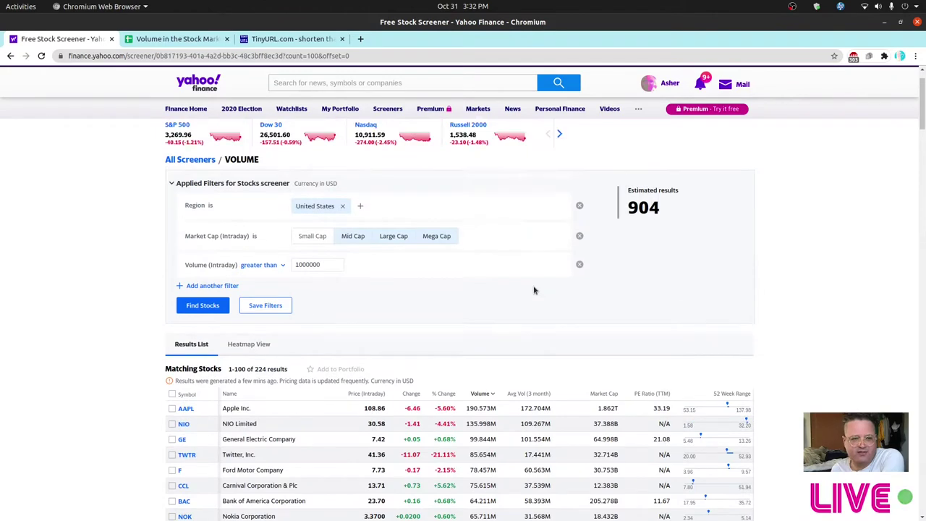
scroll(534, 290, "down", 5)
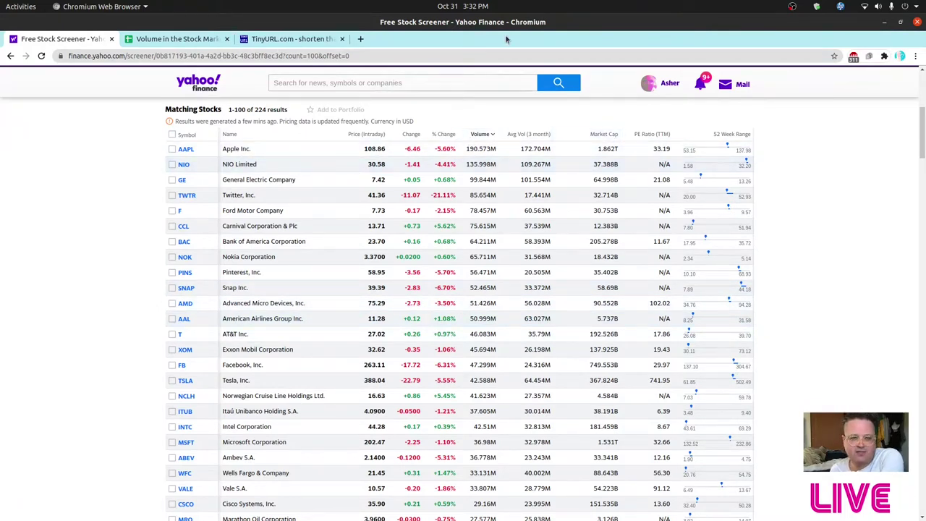
Switch back to the stock volume spreadsheet and compare the linear and logarithmic average volume line charts
left_click(221, 42)
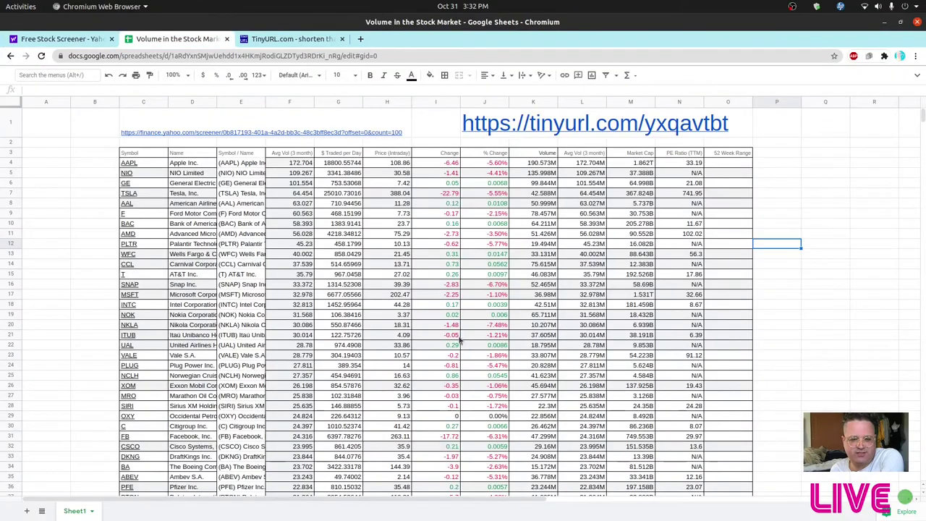
scroll(464, 339, "down", 1)
scroll(464, 340, "down", 12)
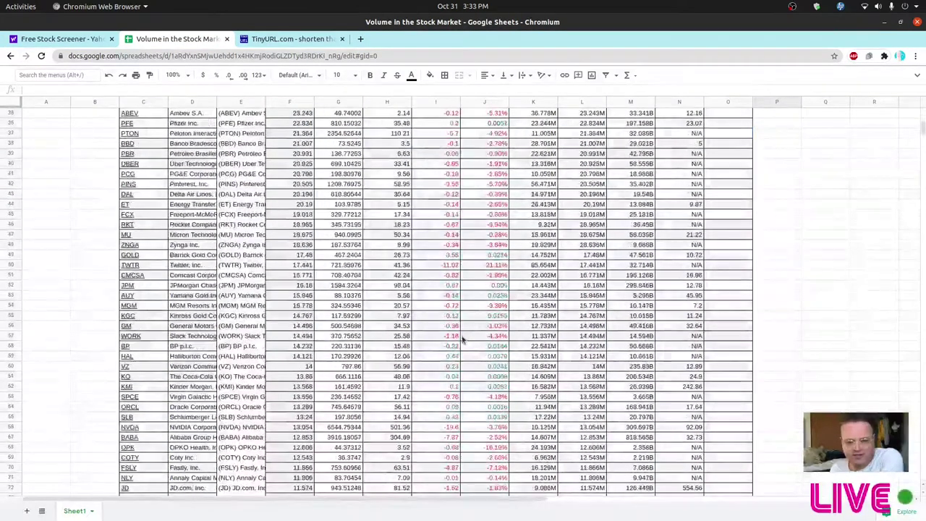
scroll(463, 340, "down", 4)
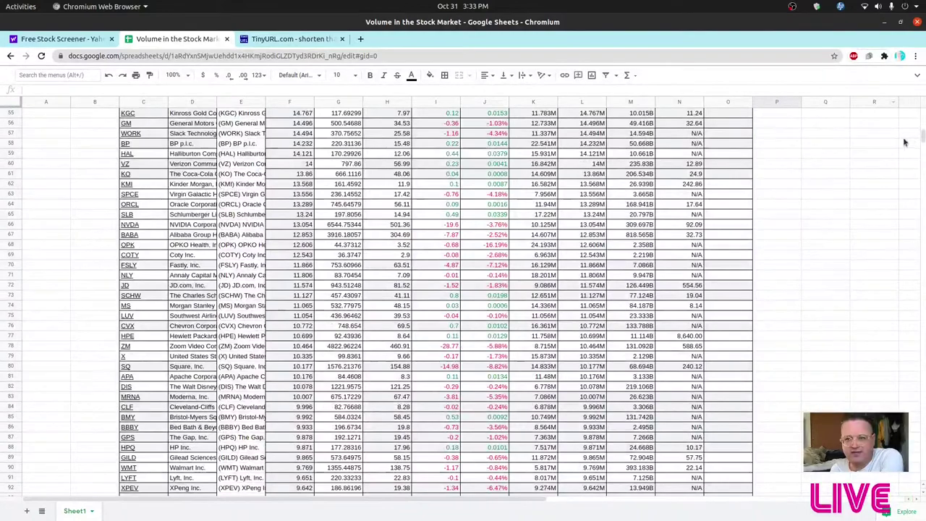
left_click_drag(923, 139, 923, 191)
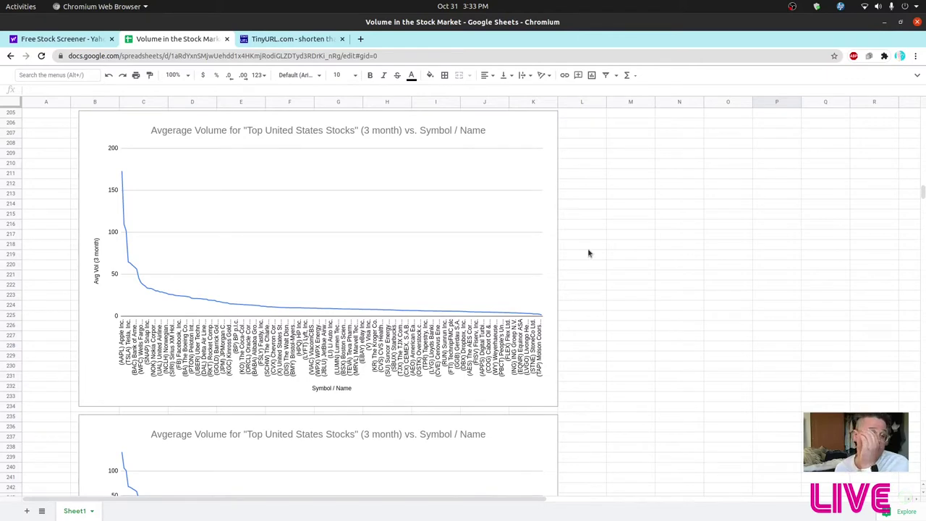
scroll(638, 390, "up", 1)
scroll(638, 391, "down", 4)
scroll(637, 389, "down", 4)
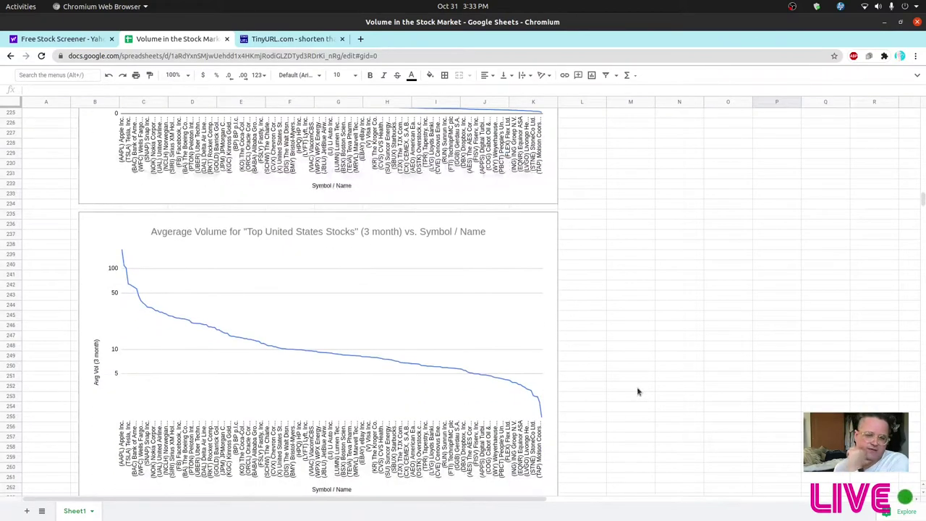
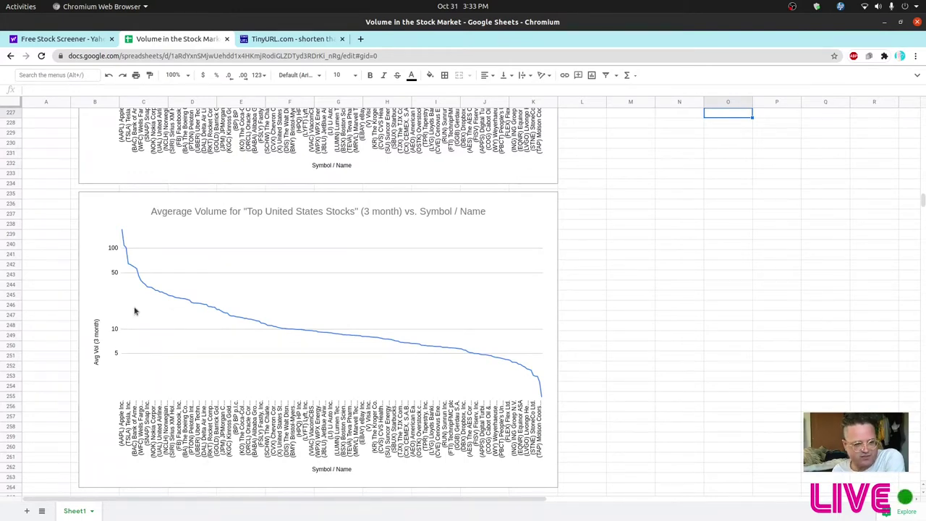
Examine the logarithmic average volume line chart, the average volume donut chart and the table ranked by dollars traded per day
scroll(262, 411, "down", 5)
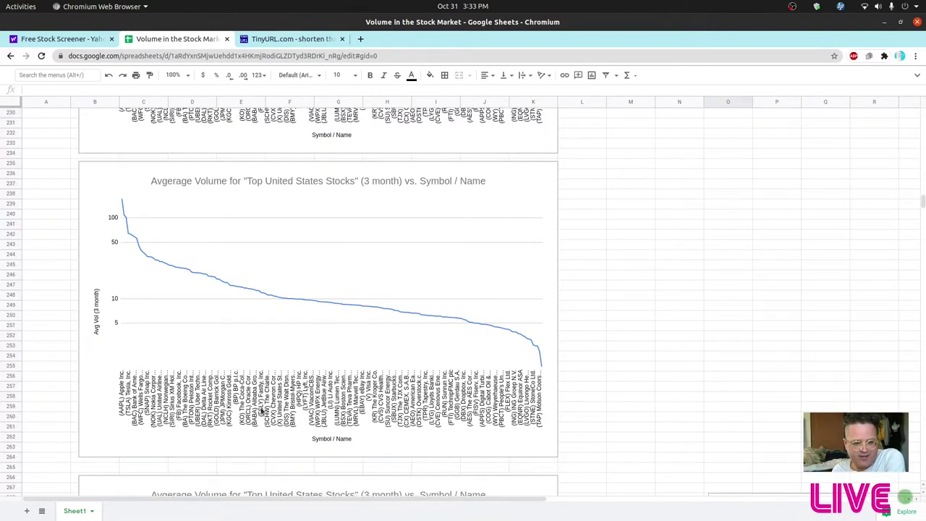
scroll(262, 410, "down", 5)
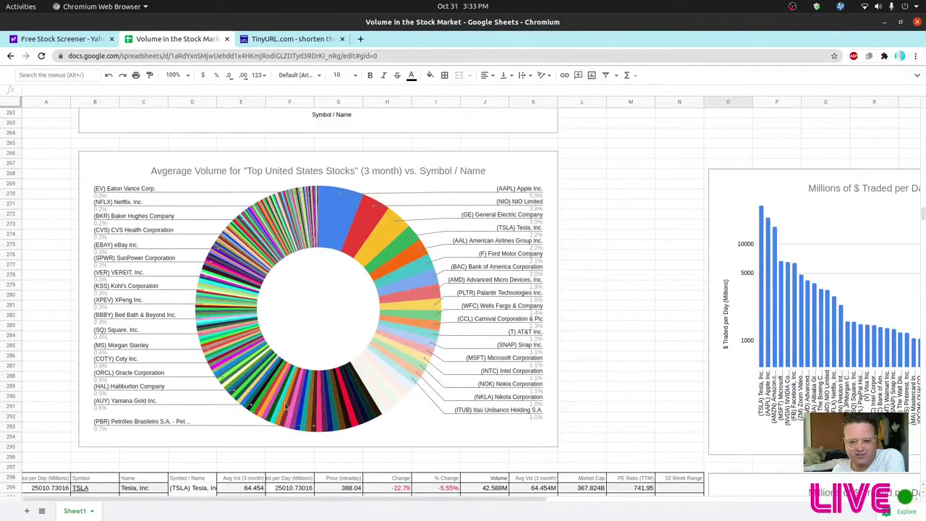
scroll(296, 410, "down", 1)
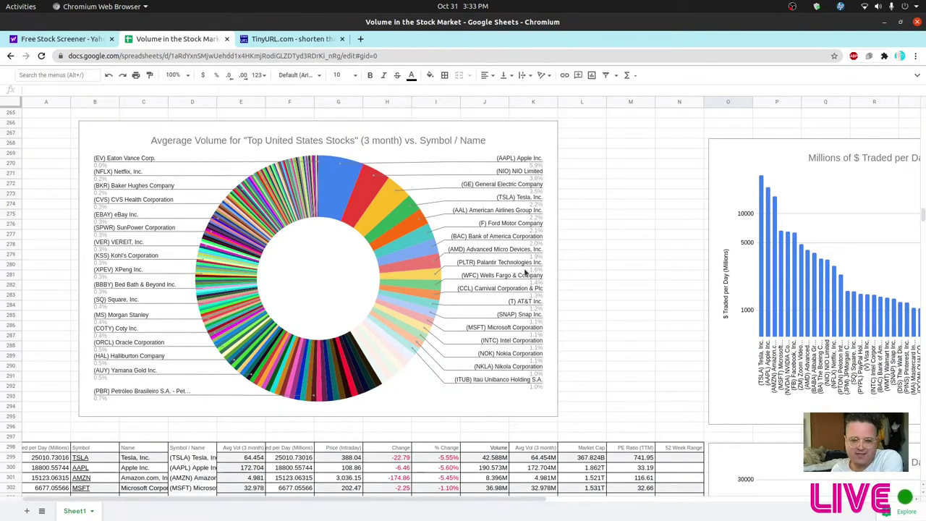
scroll(524, 273, "up", 5)
scroll(524, 273, "up", 2)
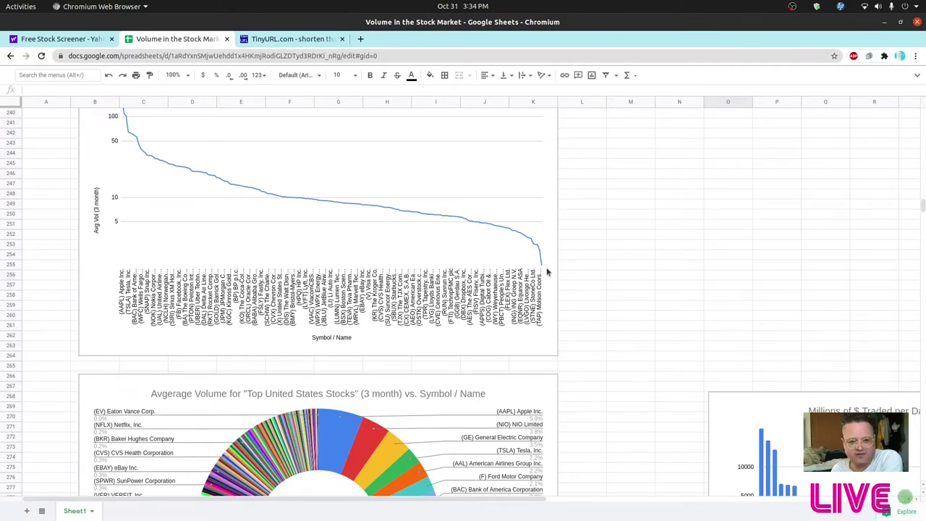
left_click_drag(920, 207, 923, 225)
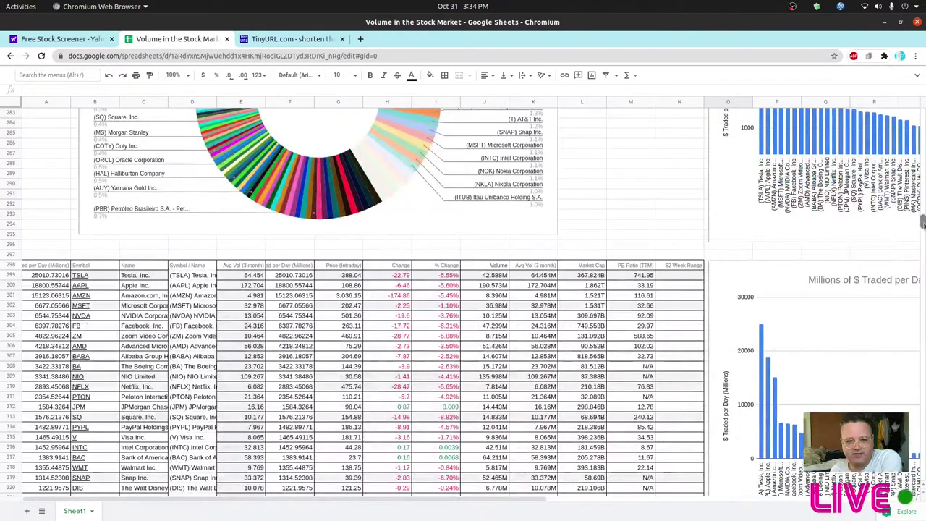
scroll(922, 225, "down", 1)
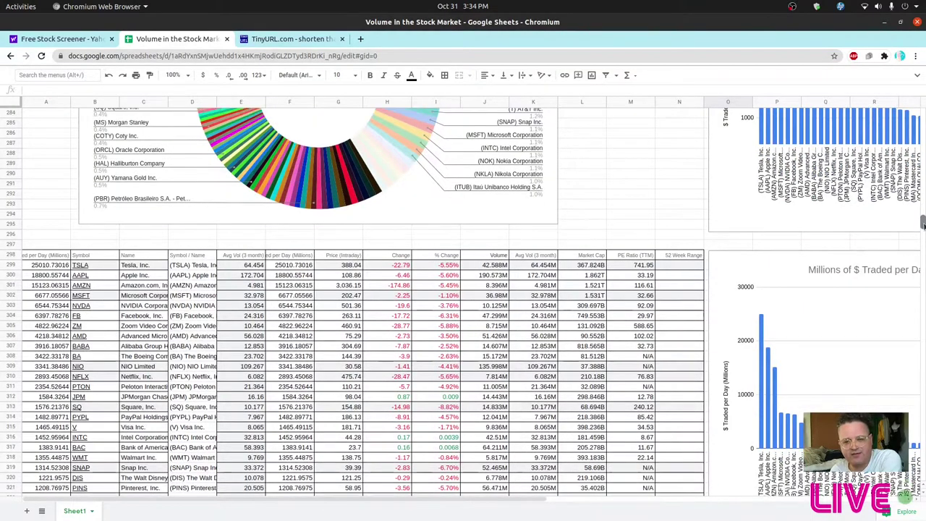
scroll(405, 314, "down", 2)
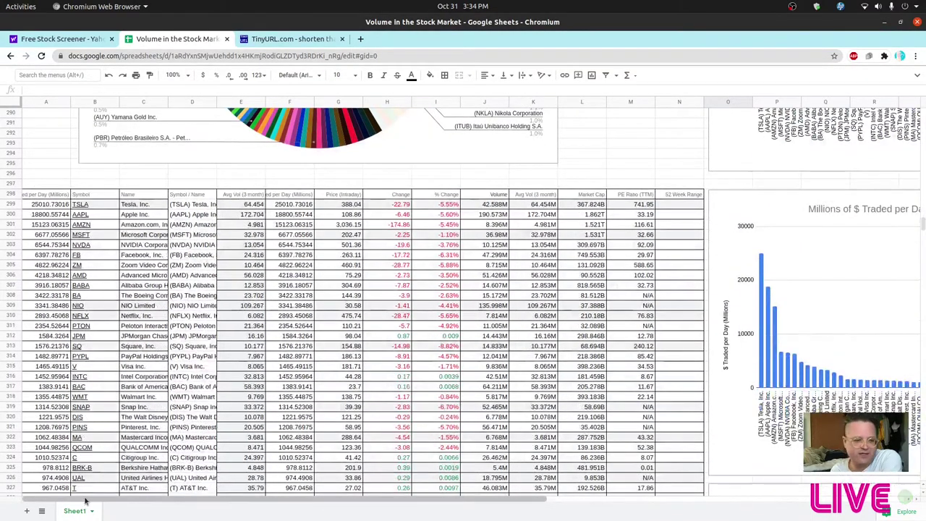
Compare the logarithmic and linear "Millions of $ Traded per Day vs. Symbol / Name (only the top)" column charts
scroll(326, 398, "right", 5)
scroll(329, 400, "up", 5)
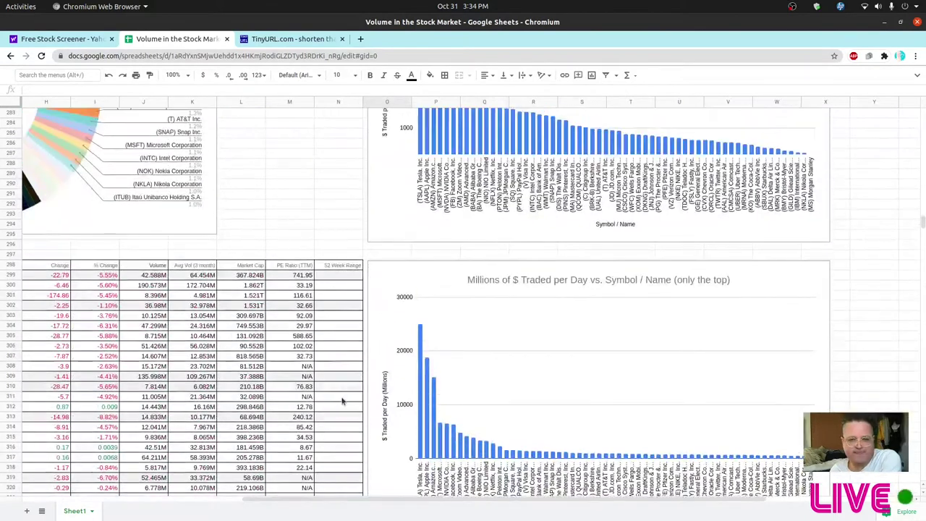
scroll(340, 401, "up", 1)
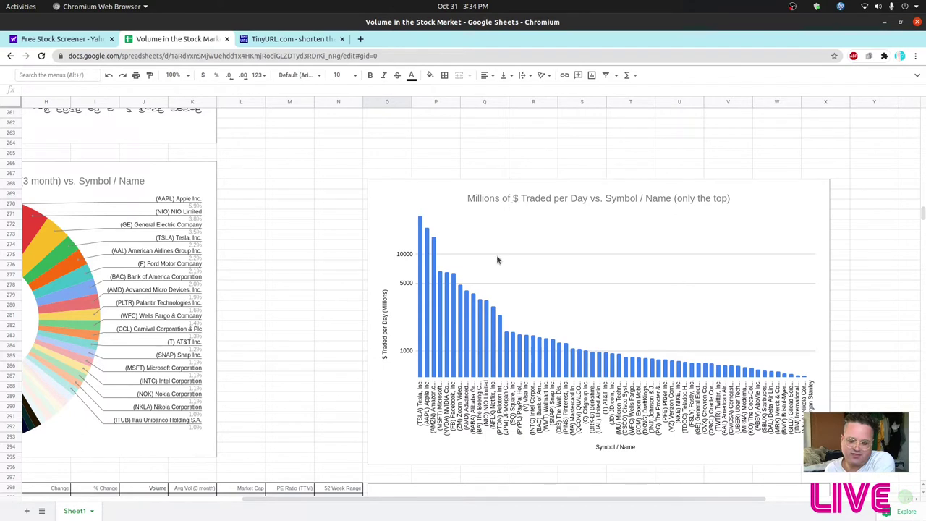
scroll(506, 202, "down", 1)
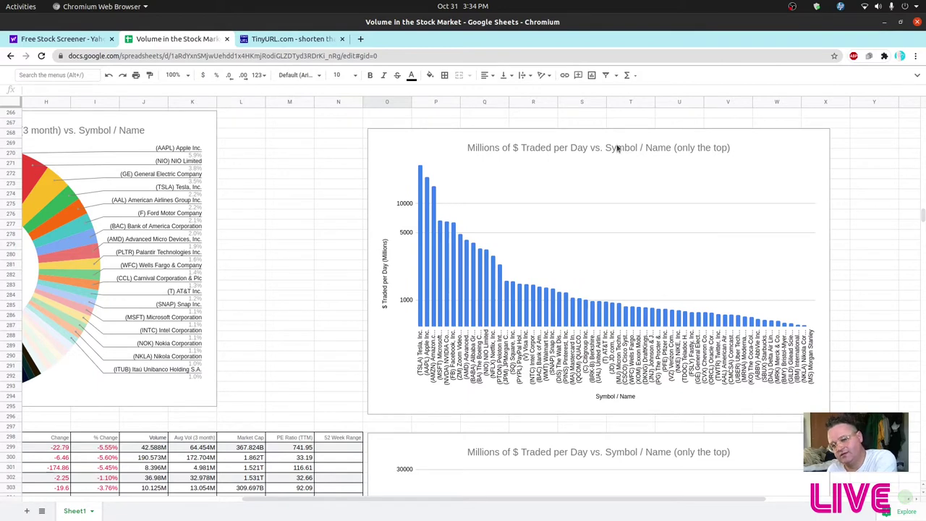
left_click_drag(304, 502, 107, 505)
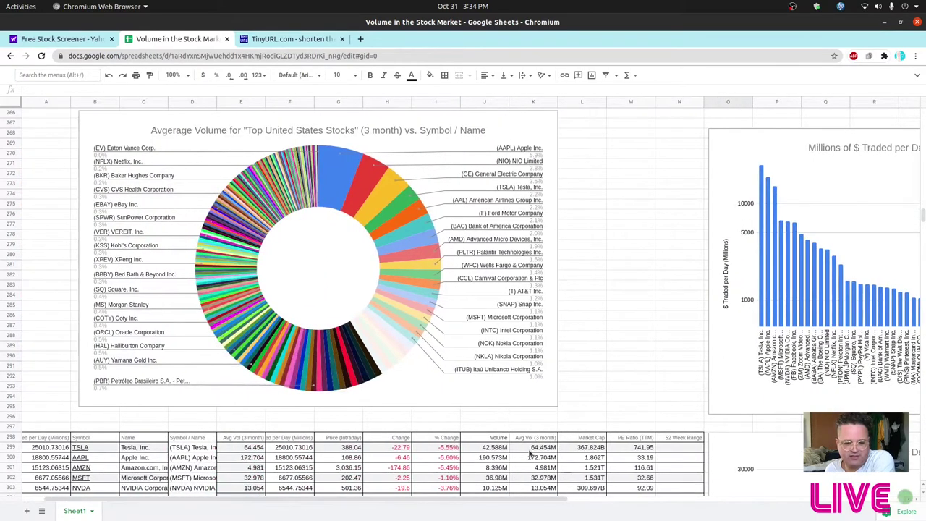
Review the main stock table beginning at row 3, ordered by three-month average volume
scroll(539, 442, "down", 3)
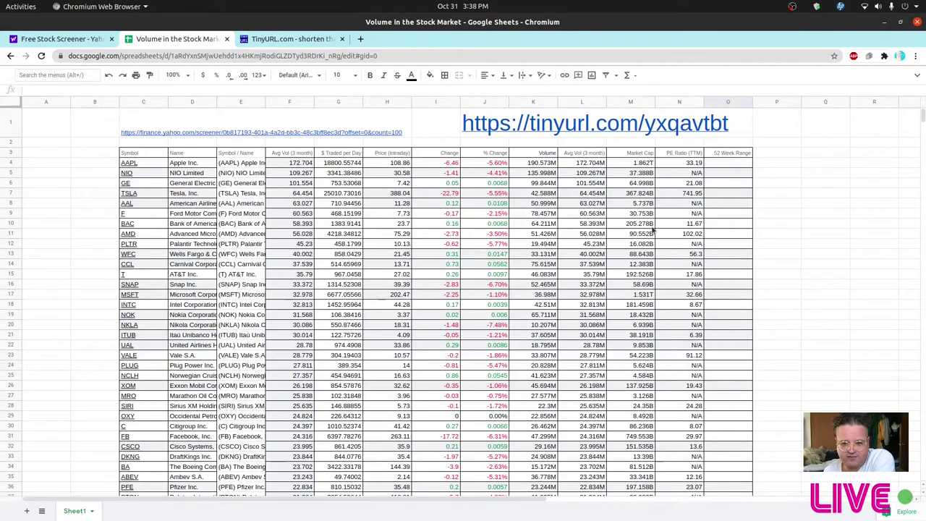
scroll(652, 305, "down", 3)
scroll(652, 305, "down", 9)
scroll(651, 300, "up", 10)
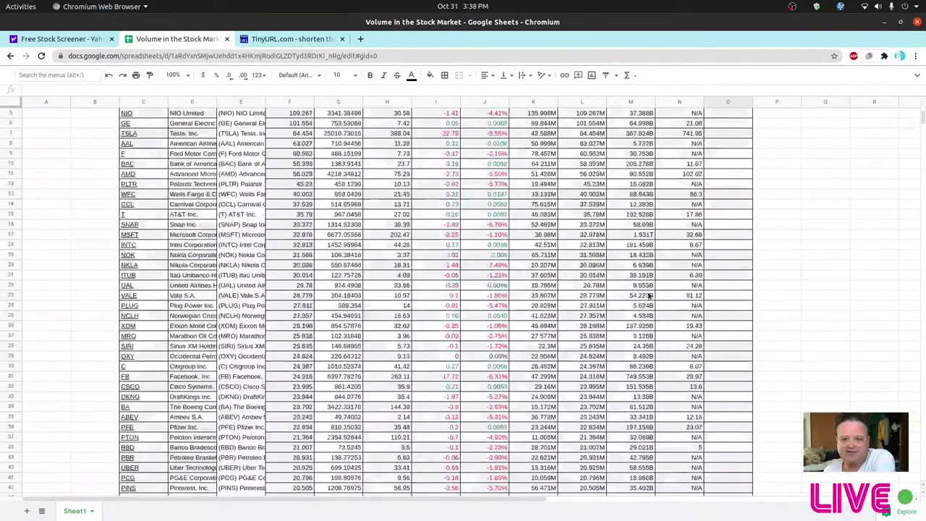
scroll(650, 296, "up", 2)
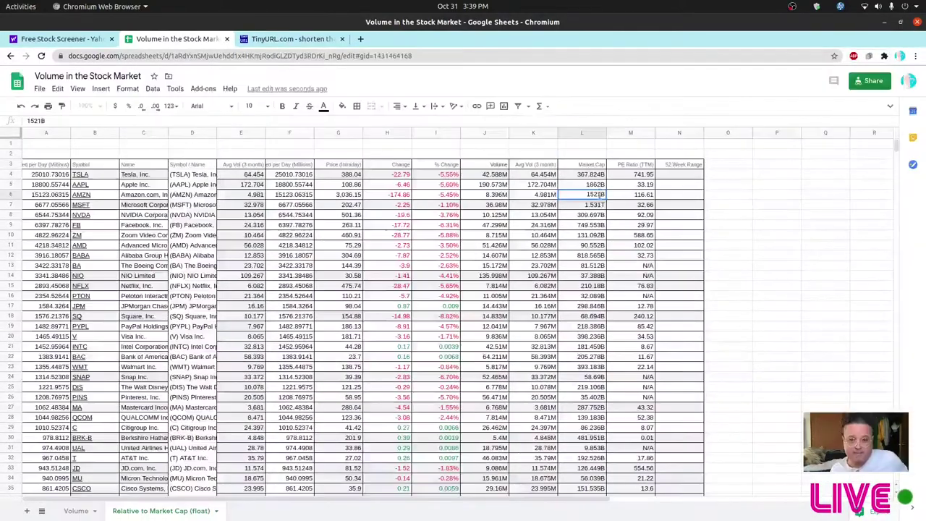
Set Microsoft's Market Cap in cell L7 to 1531B on the "Relative to Market Cap (float)" sheet
key("ctrl+shift+f")
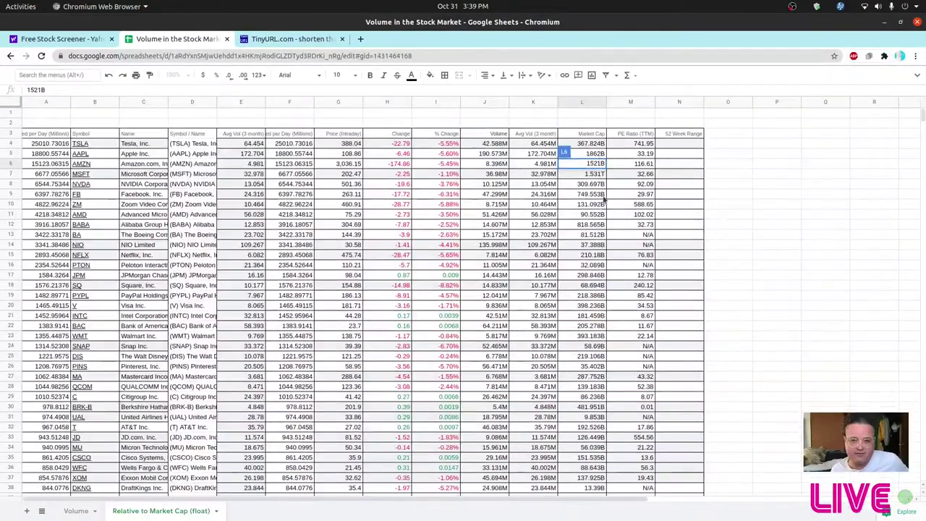
left_click(602, 173)
double_click(603, 174)
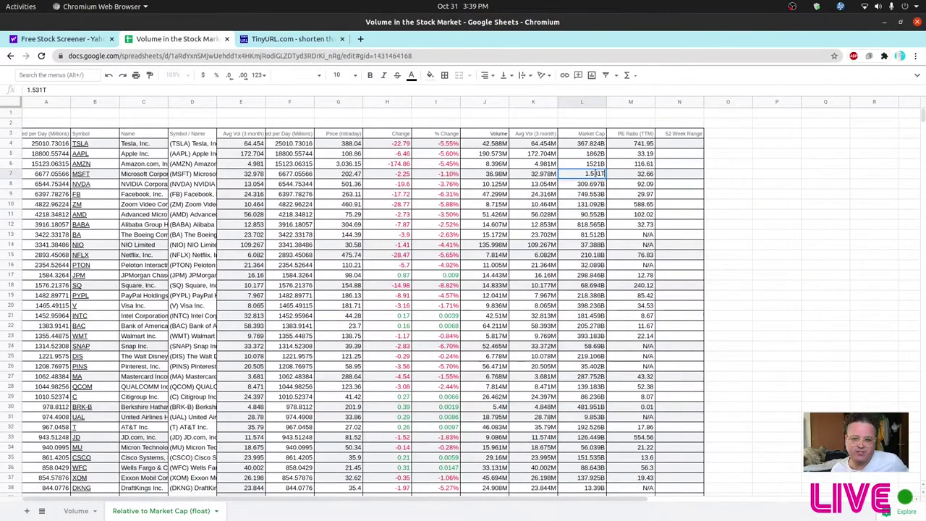
key("Left")
key("Left")
key("Left")
key("Left")
key("BackSpace")
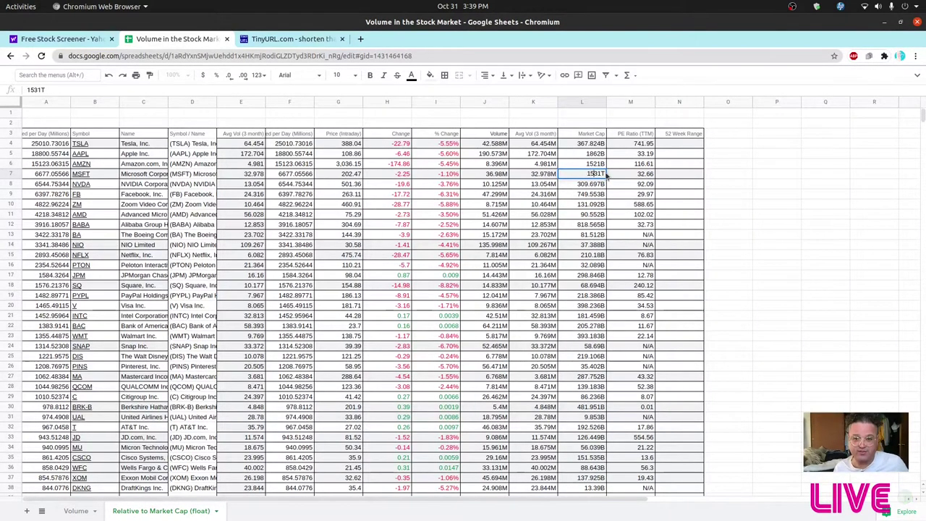
key("End")
key("BackSpace")
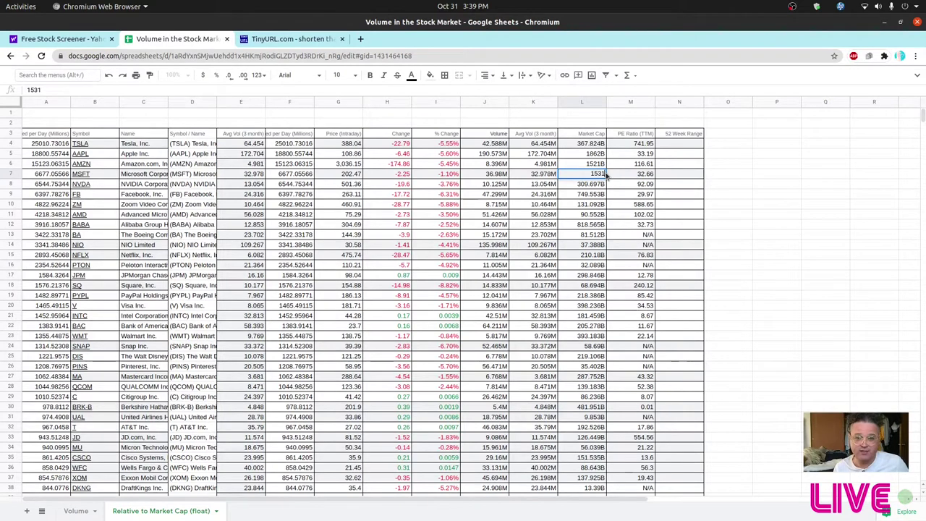
type("B")
key("Return")
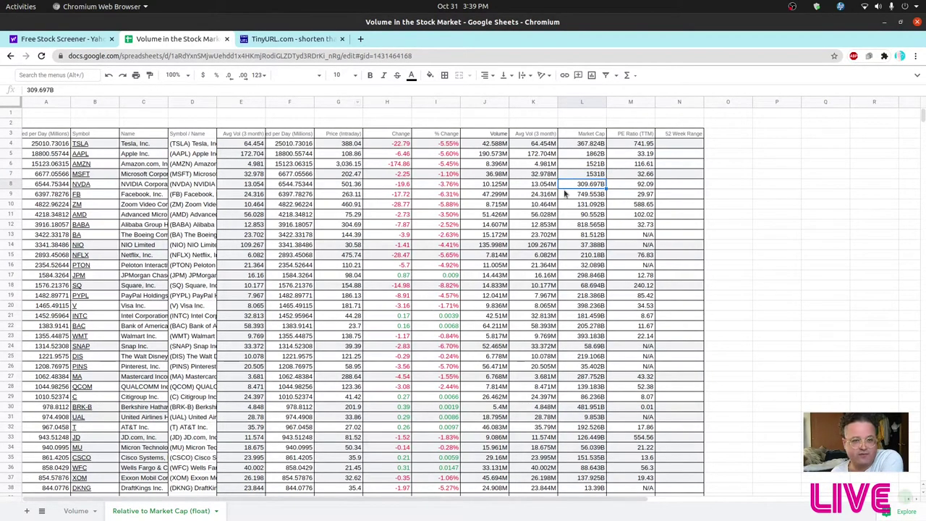
Check the Market Cap column, and replace the "52 Week Range" header in N3 with "Market Cap in Billions"
scroll(579, 198, "down", 8)
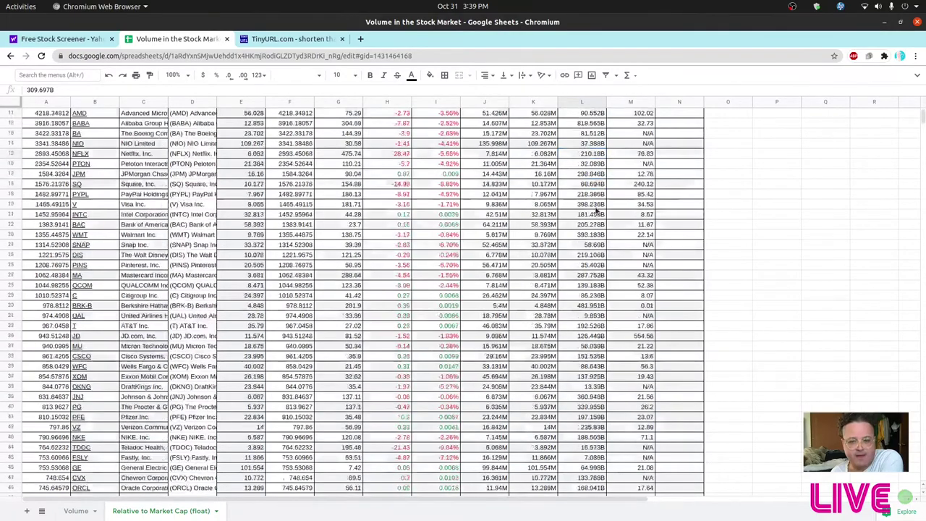
scroll(589, 214, "down", 5)
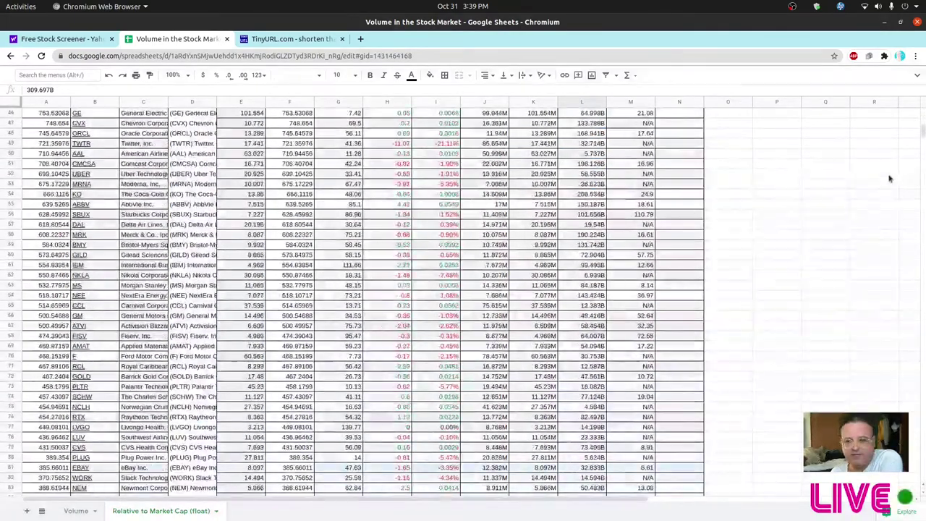
mouse_move(923, 132)
left_mouse_down()
mouse_move(923, 186)
mouse_move(923, 115)
left_mouse_up()
left_click(644, 153)
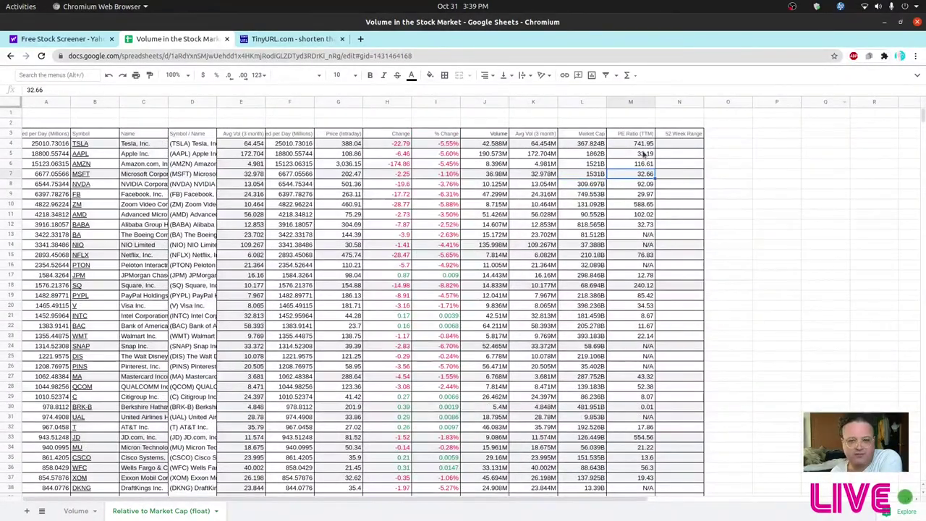
left_click(679, 134)
double_click(679, 134)
key("ctrl+a")
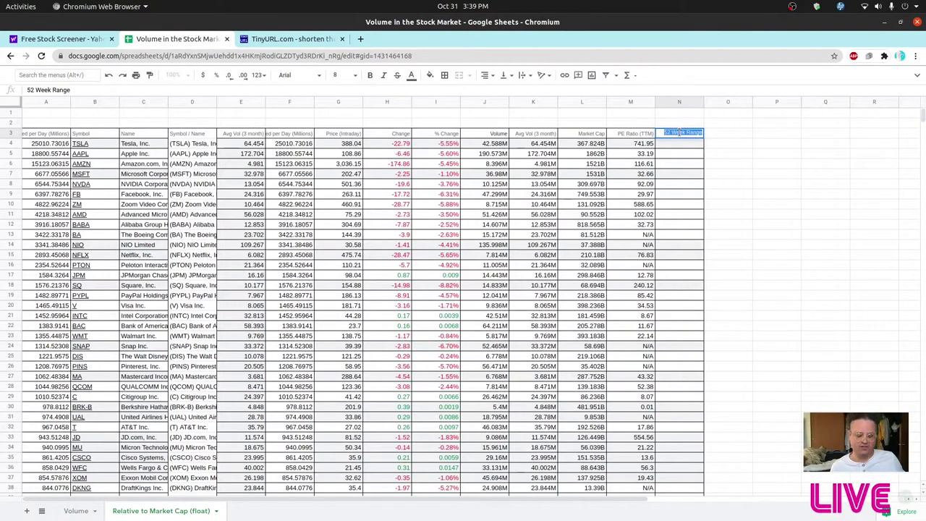
type("Market Cap in")
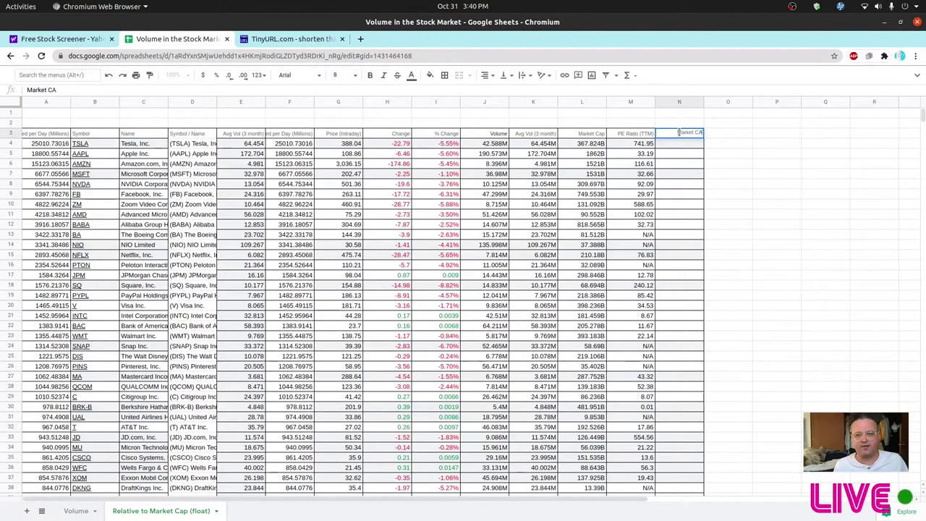
type(" Billions")
key("Return")
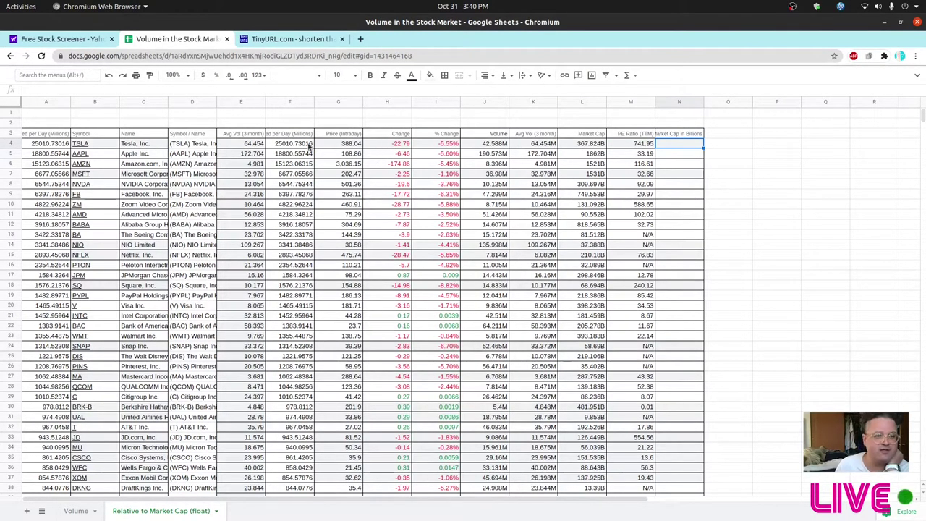
Copy the formula =VALUE(REGEXEXTRACT(K4,"-*\d*.?\d+")) from Tesla's Avg Vol cell E4 into N4, keeping the K4 reference
left_click(239, 148)
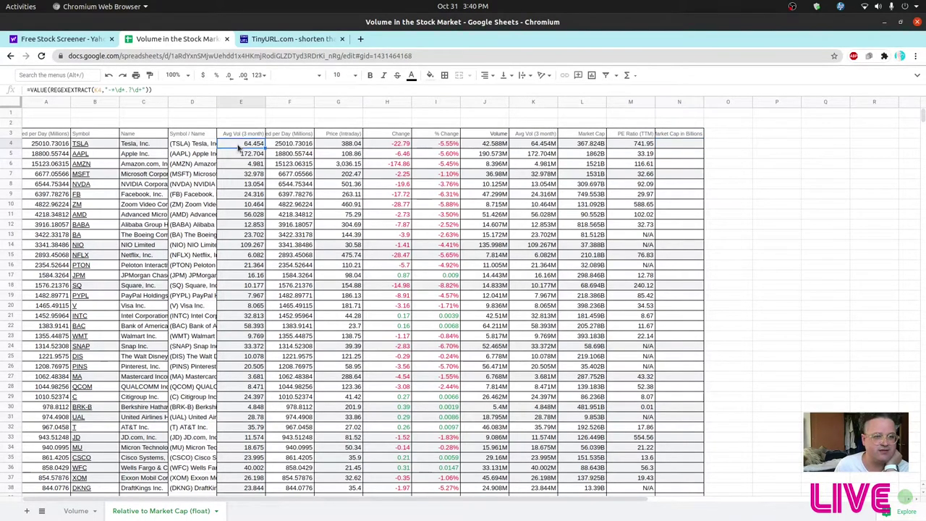
double_click(238, 148)
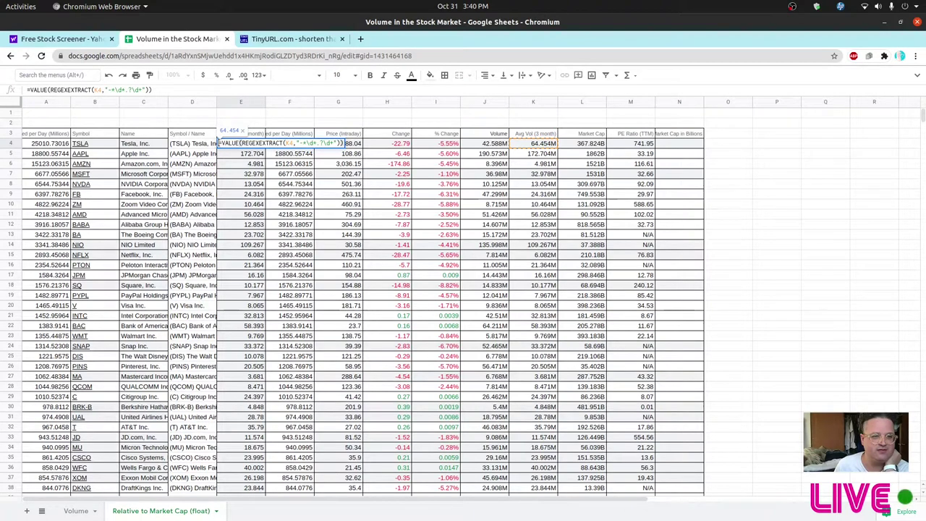
left_click_drag(218, 144, 344, 143)
key("ctrl+c")
double_click(673, 143)
key("ctrl+v")
key("Left")
key("Left")
key("Left")
key("Left")
key("Left")
key("Left")
key("Left")
key("Left")
key("Left")
key("Left")
key("Left")
key("Left")
key("Left")
key("Left")
key("Left")
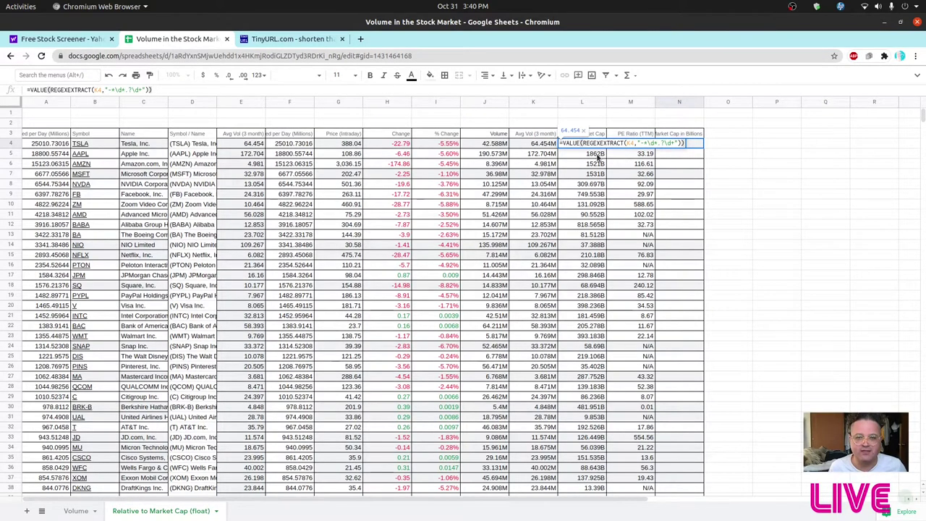
key("Escape")
double_click(693, 144)
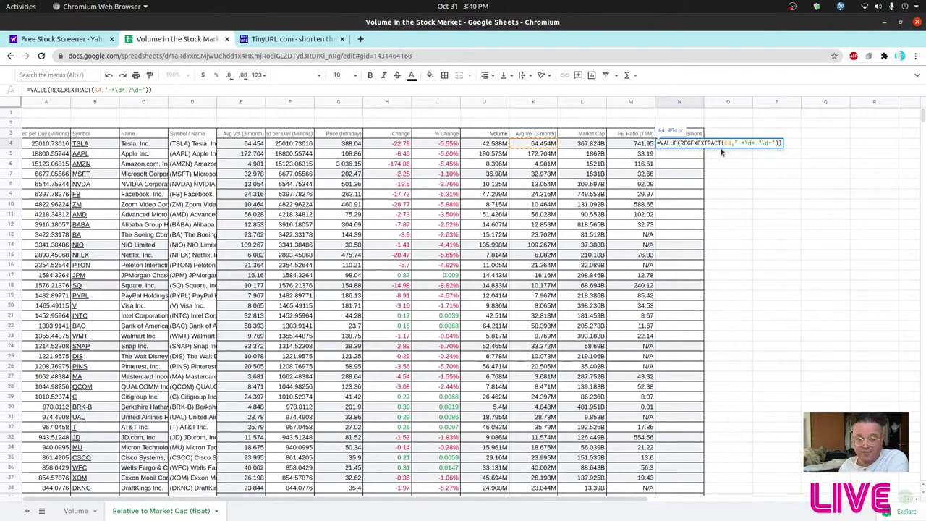
key("Return")
Change the formula in N4 to reference Tesla's Market Cap: =VALUE(REGEXEXTRACT(L4,"-*\d*.?\d+"))
double_click(693, 144)
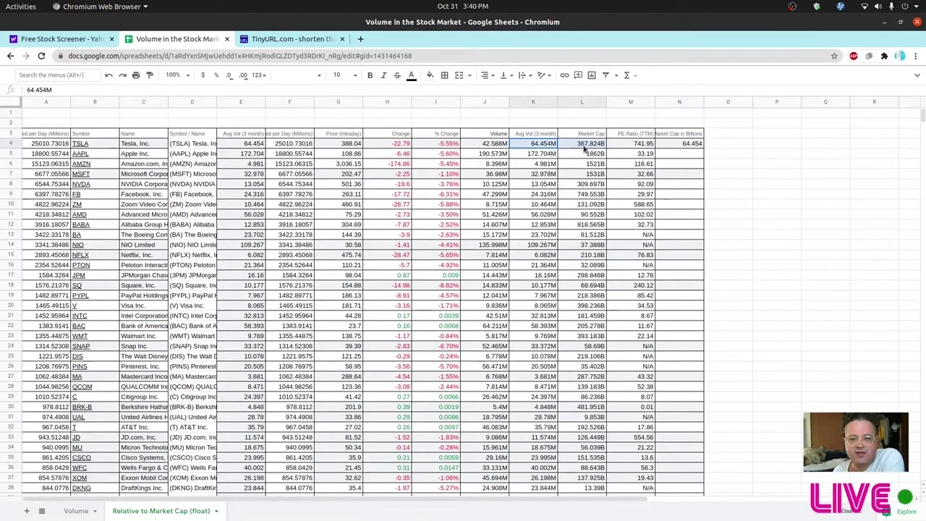
left_click(693, 144)
double_click(727, 143)
type("L4,\"-*\\d*.?\\d+\"))")
key("Return")
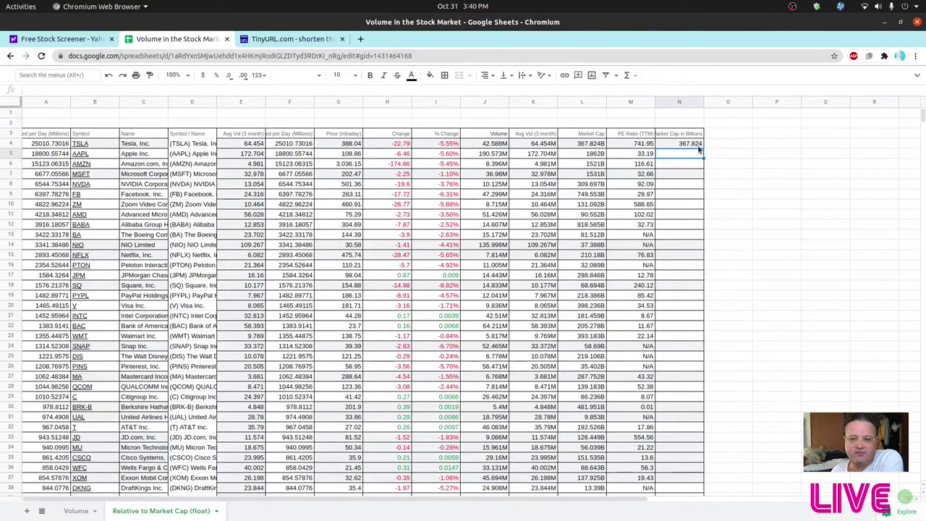
Fill the N4 market cap formula down the "Market Cap in Billions" column to the last stock in row 203
left_click(698, 144)
left_click_drag(703, 153, 699, 506)
scroll(362, 297, "down", 20)
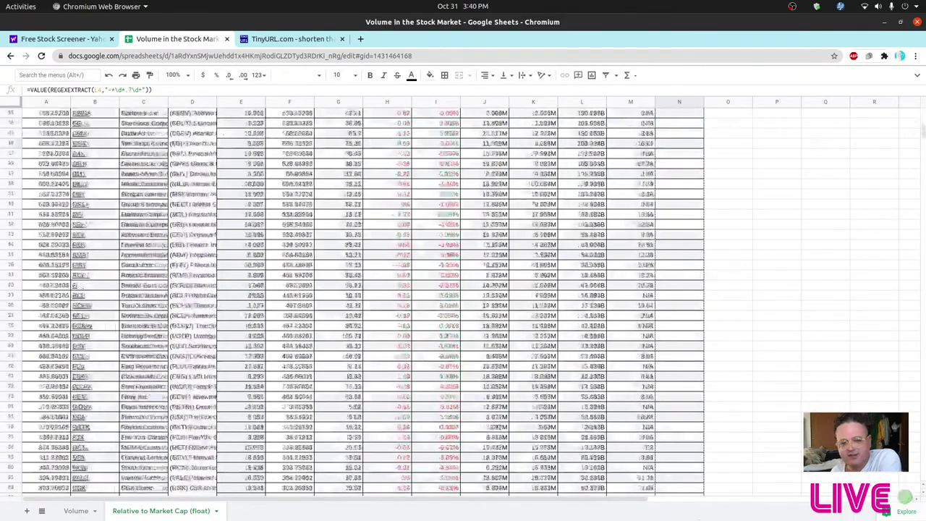
scroll(361, 296, "down", 20)
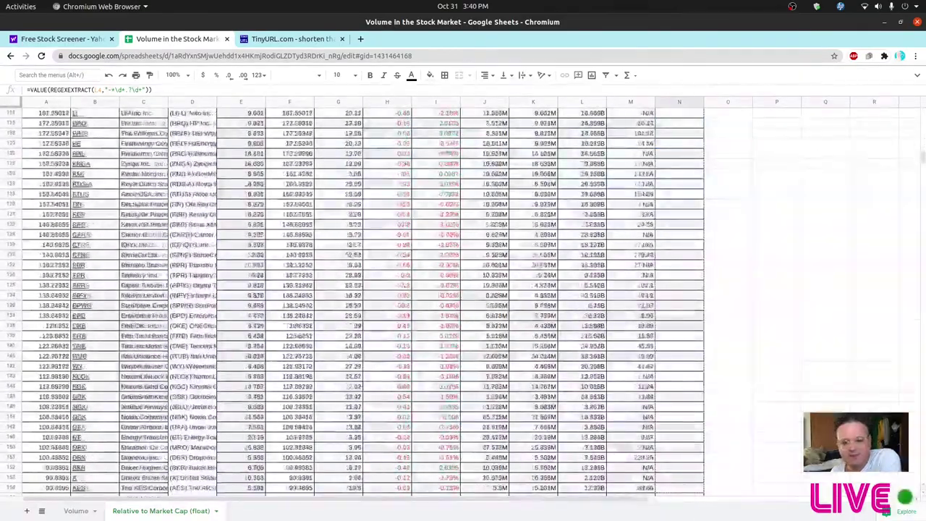
scroll(693, 347, "down", 6)
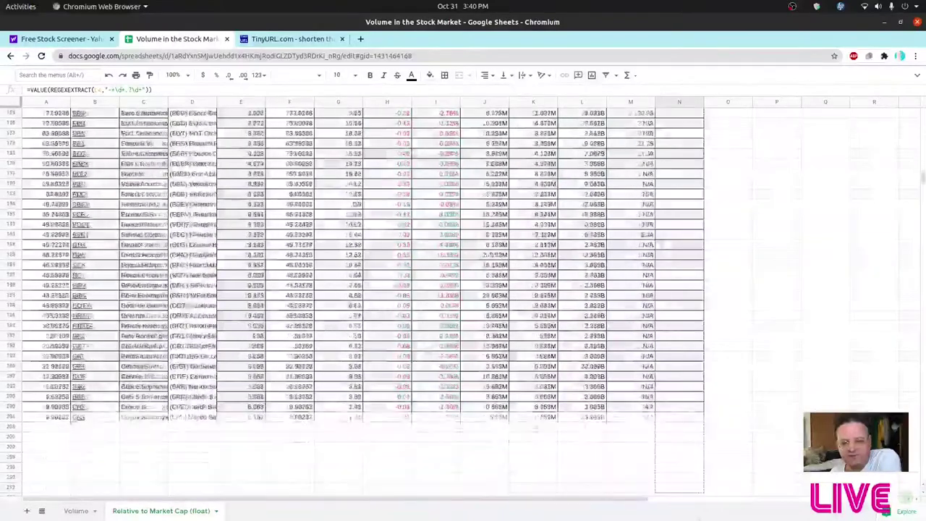
left_click_drag(689, 325, 689, 323)
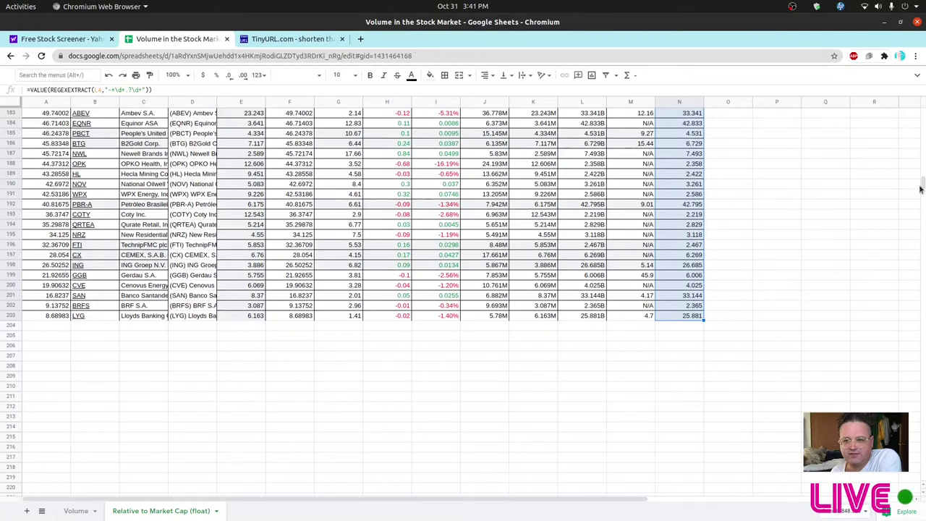
Insert an empty column before column A and paste the copied "Market Cap in Billions" column into it from A3
left_click_drag(922, 186, 922, 109)
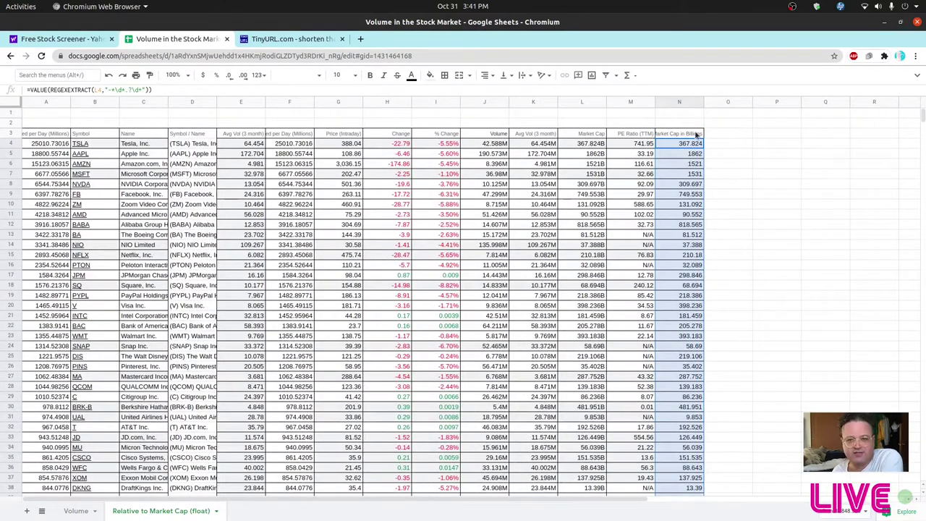
left_click(684, 102)
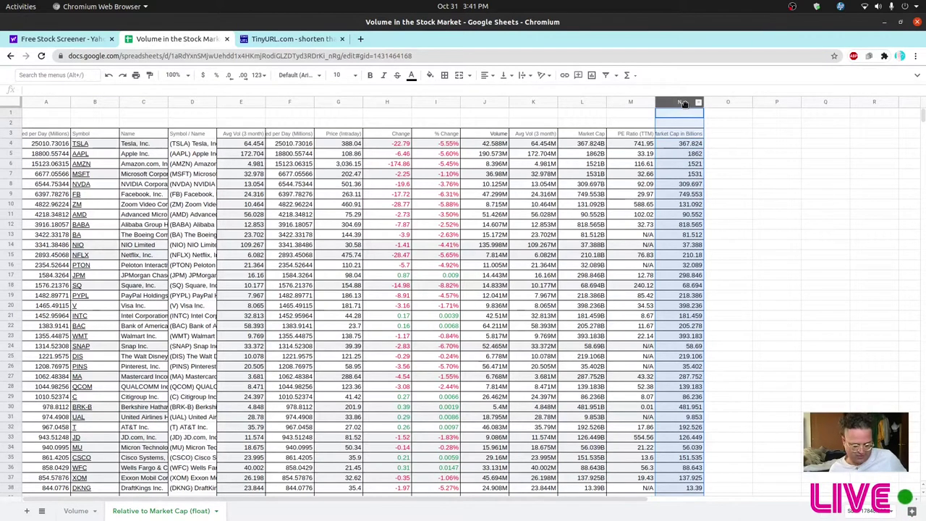
key("ctrl+c")
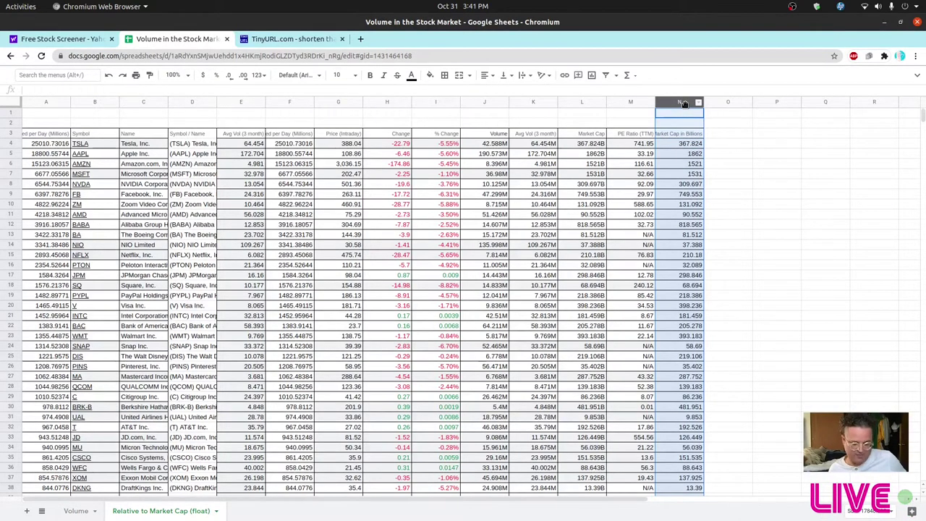
left_click(39, 105)
right_click(39, 105)
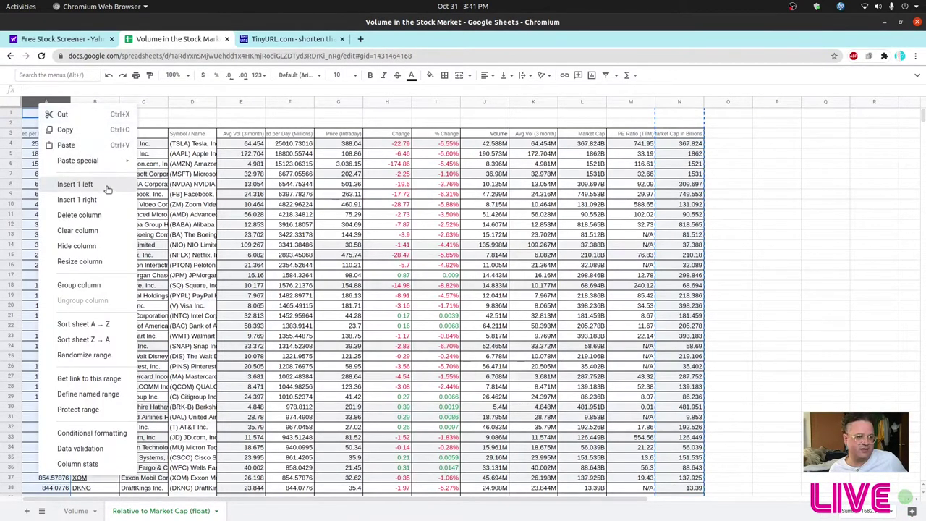
left_click(107, 186)
left_click(39, 135)
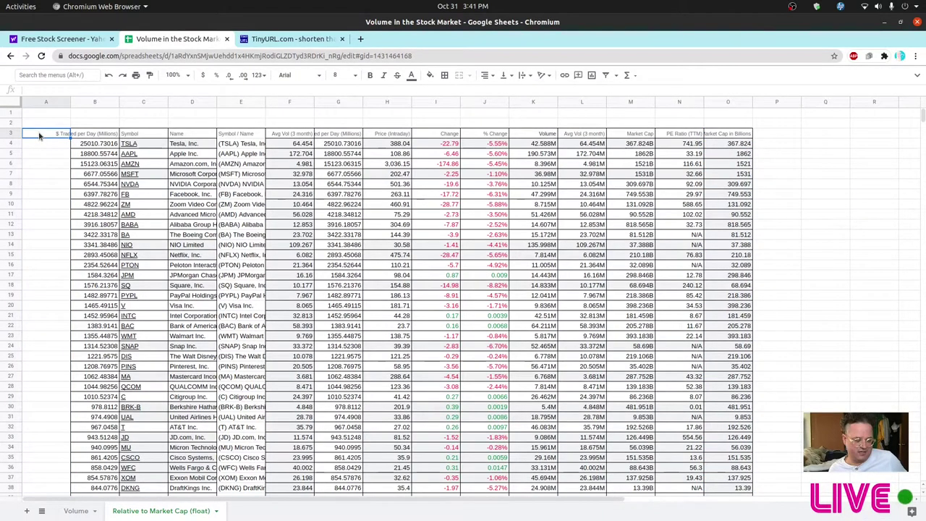
key("ctrl+v")
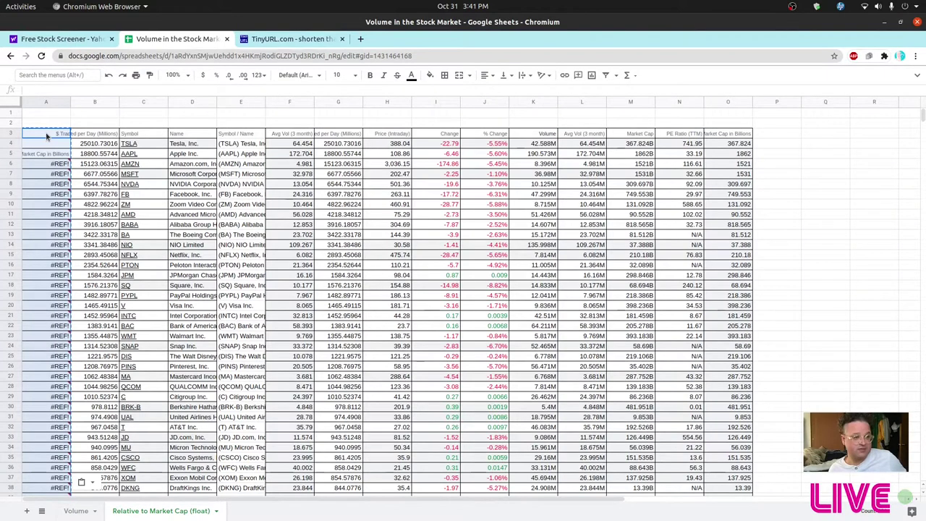
Copy all of column O, "Market Cap in Billions", over the whole of column A so the rows line up with the table
left_click(734, 144)
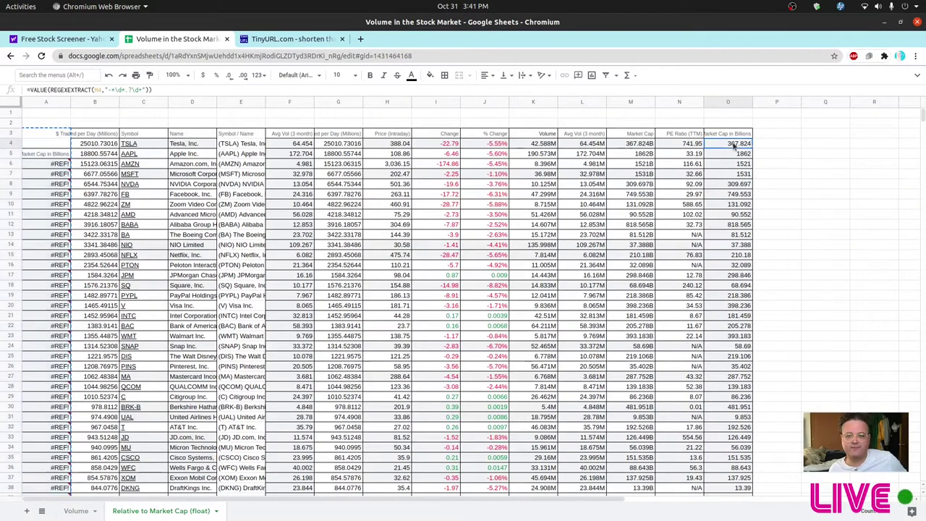
left_click(730, 102)
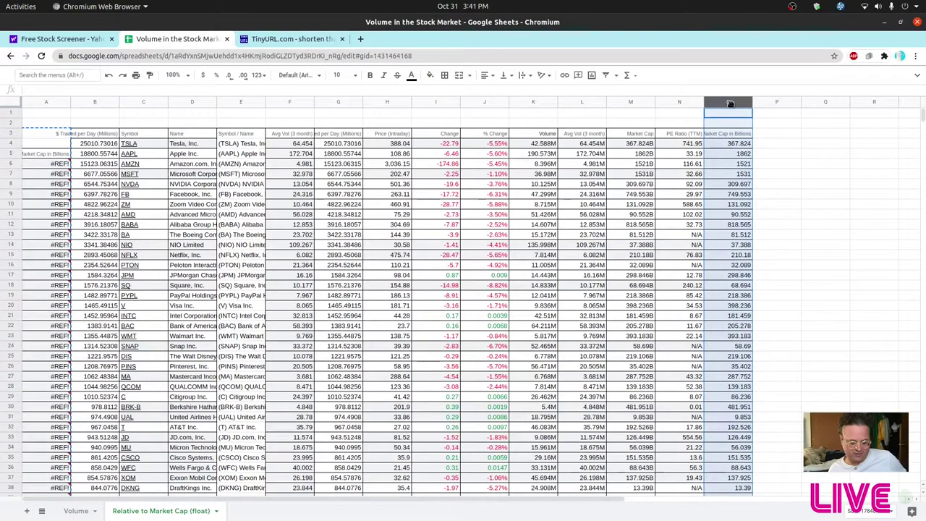
key("ctrl+c")
left_click(49, 102)
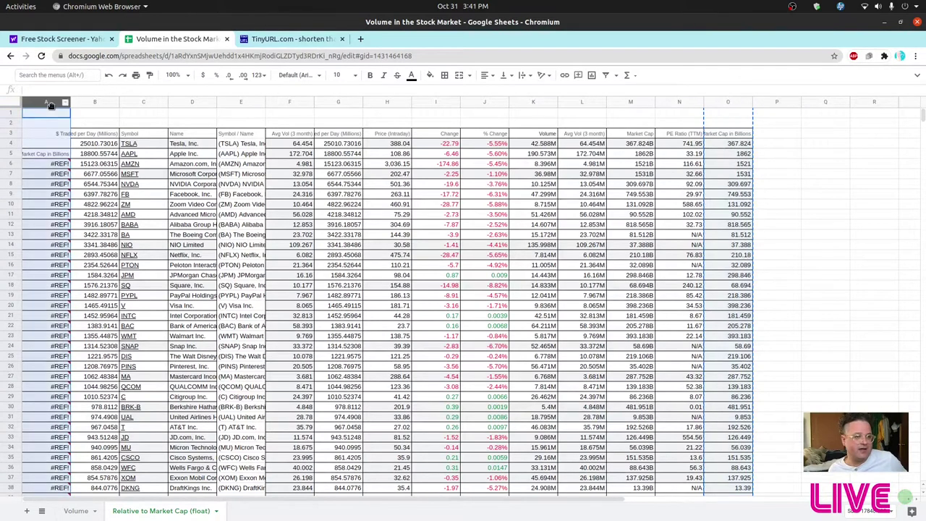
key("ctrl+v")
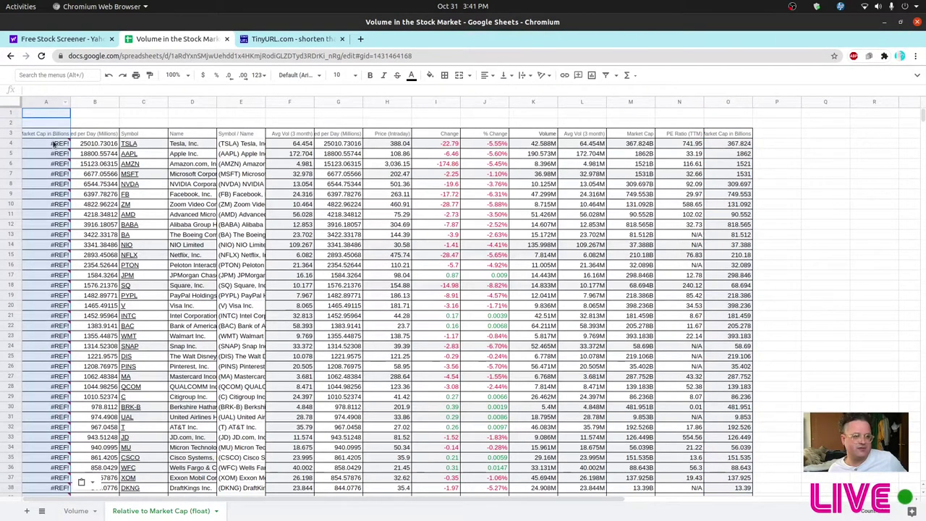
Copy the formula text =VALUE(REGEXEXTRACT(M4,"-*\d*.?\d+")) from O4 into A4, keeping the M4 reference
left_click(53, 144)
double_click(53, 144)
double_click(748, 145)
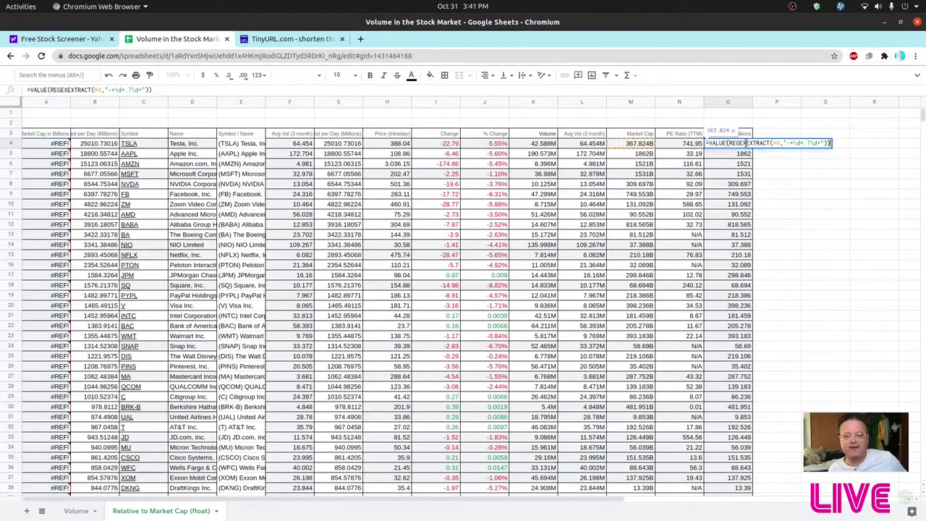
double_click(746, 142)
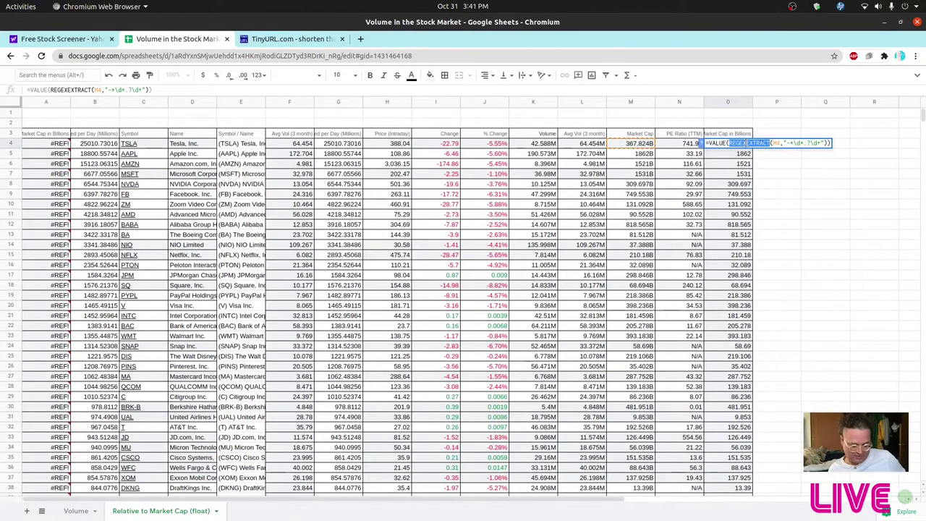
triple_click(727, 142)
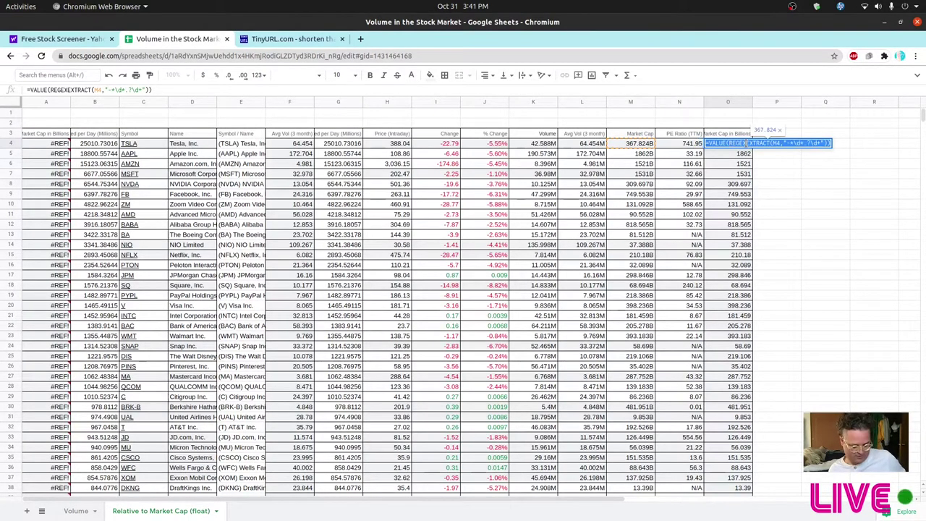
left_click(45, 143)
triple_click(45, 143)
key("ctrl+v")
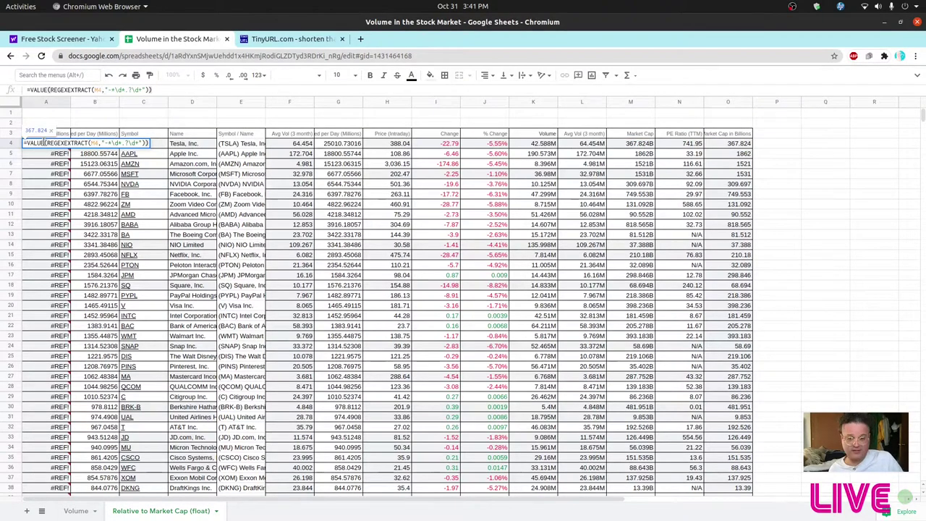
key("Return")
Fill the A4 market cap formula down column A for all the stocks
left_click(48, 144)
left_click_drag(69, 144, 70, 492)
key("ctrl+shift+f")
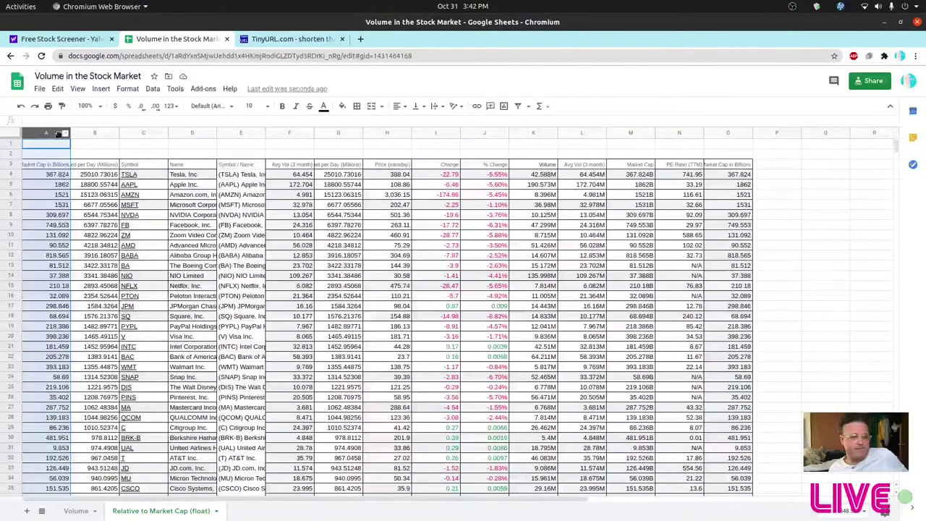
key("ctrl+shift+f")
Format the "Market Cap in Billions" values in column A to show one decimal place
left_click(46, 101)
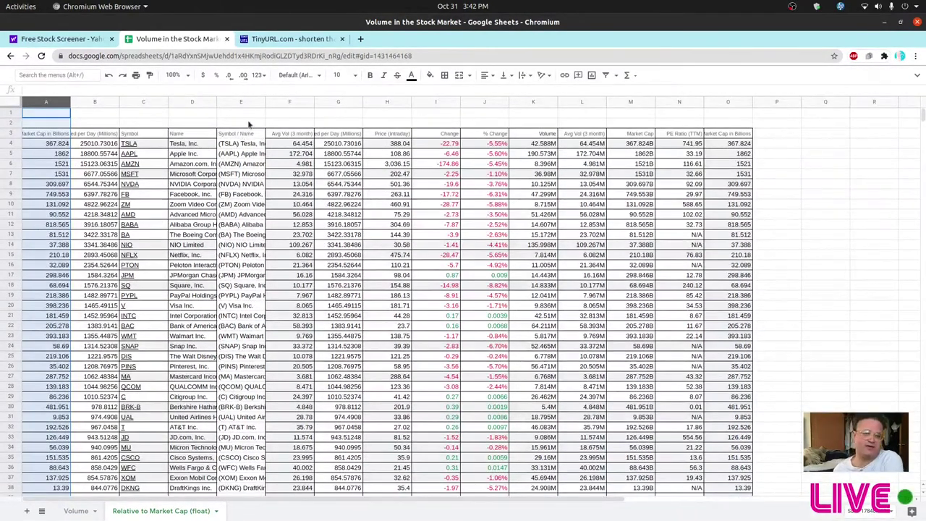
left_click(229, 79)
left_click(230, 79)
left_click(230, 79)
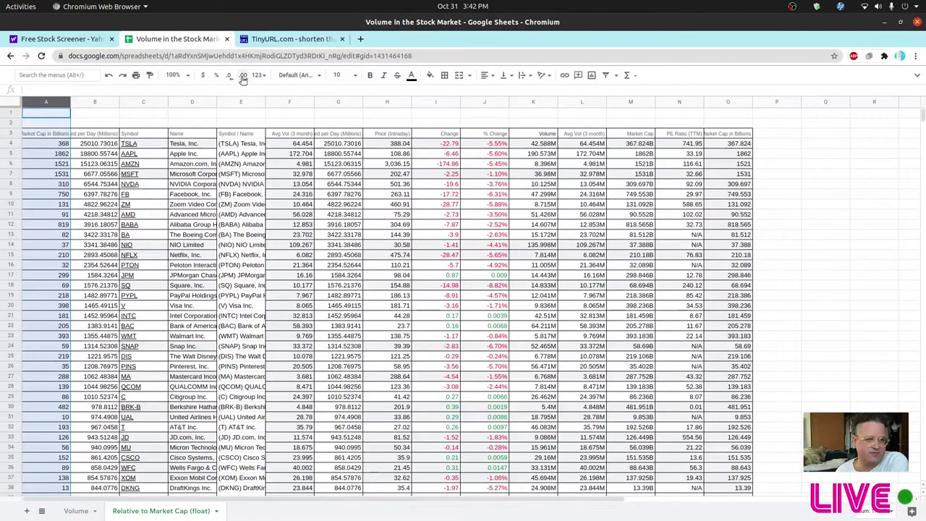
left_click(244, 77)
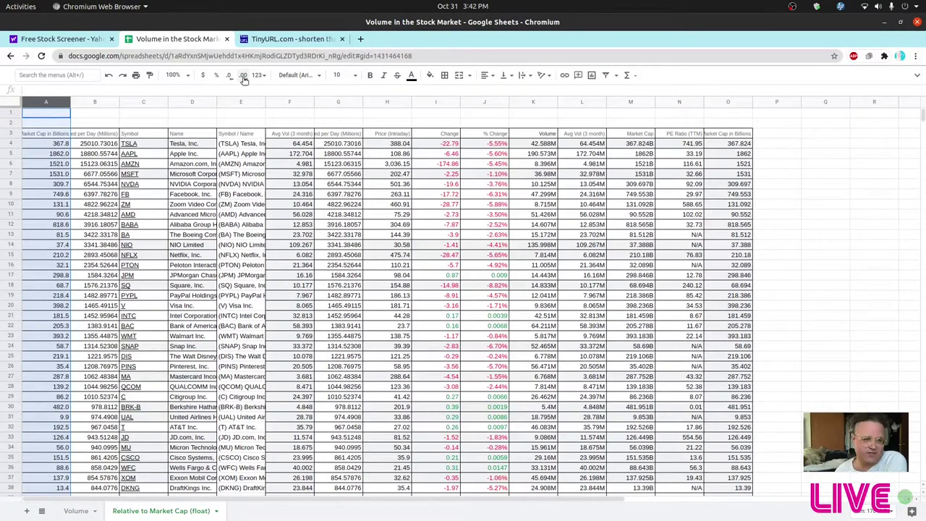
Insert a column between the market cap and dollars traded columns, and enter =C4/1000/A4 in B4 for Tesla
left_click(45, 165)
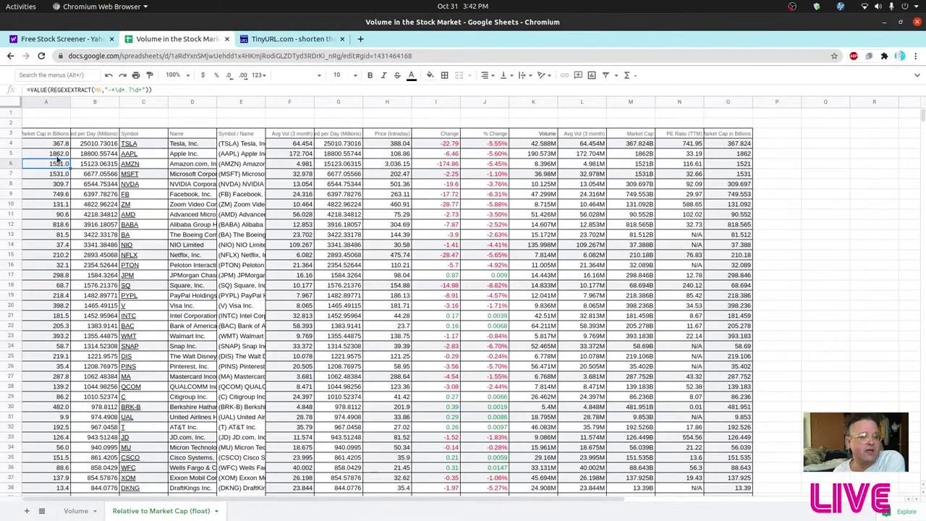
left_click(60, 144)
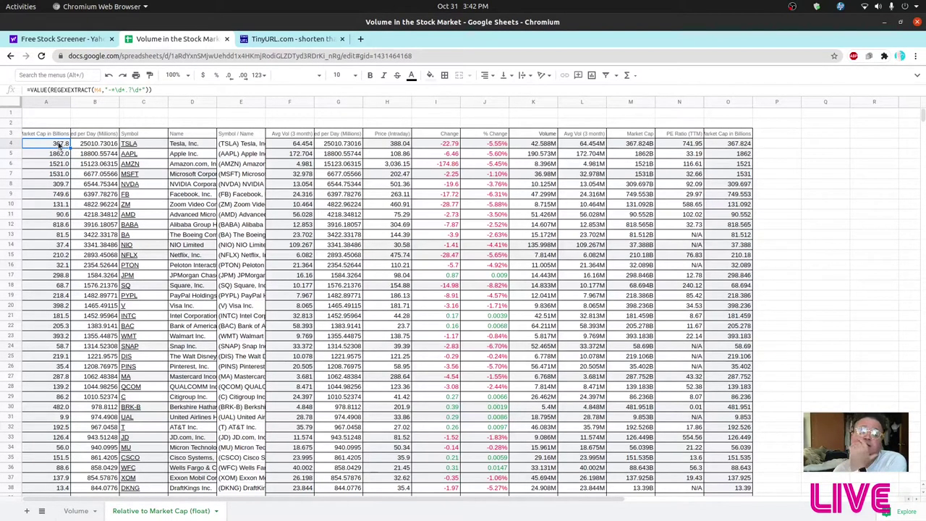
left_click(60, 165)
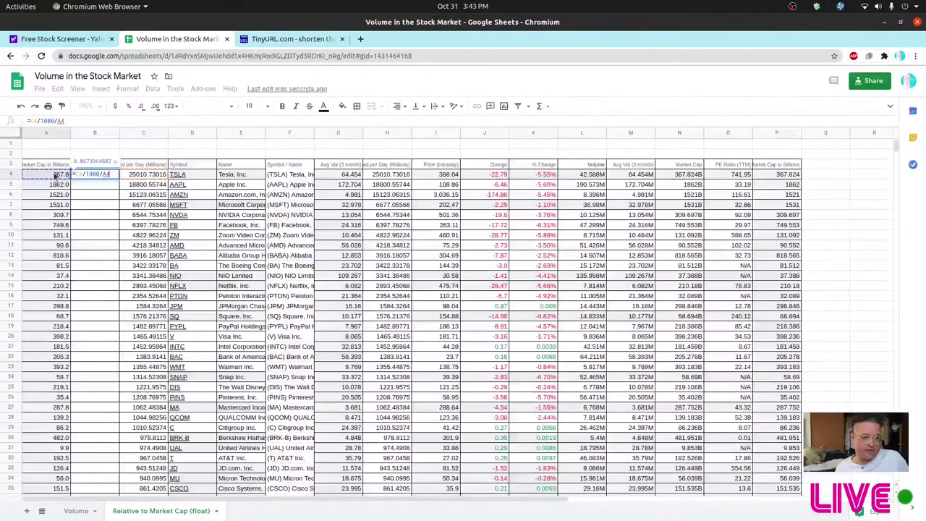
key("ctrl+shift+f")
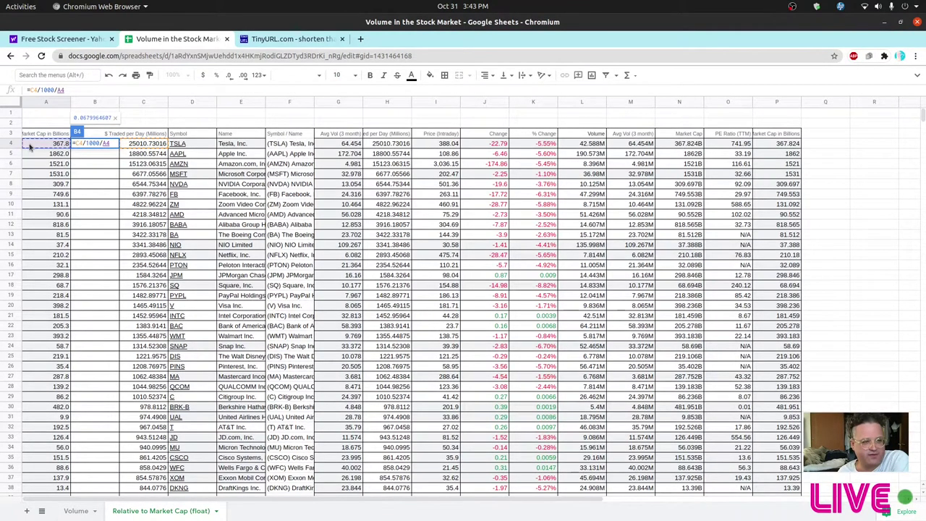
key("Escape")
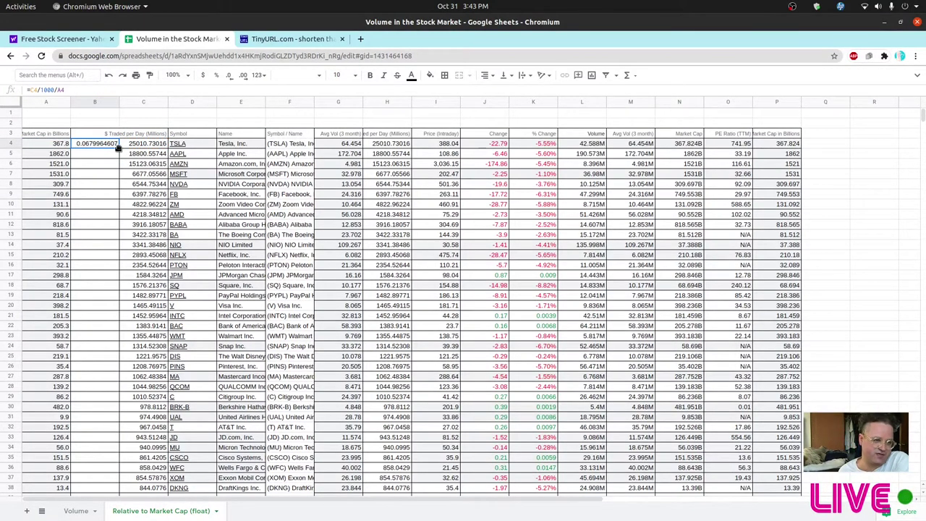
Fill the B4 ratio formula down column B to the last stock in row 203
left_click_drag(119, 147, 103, 316)
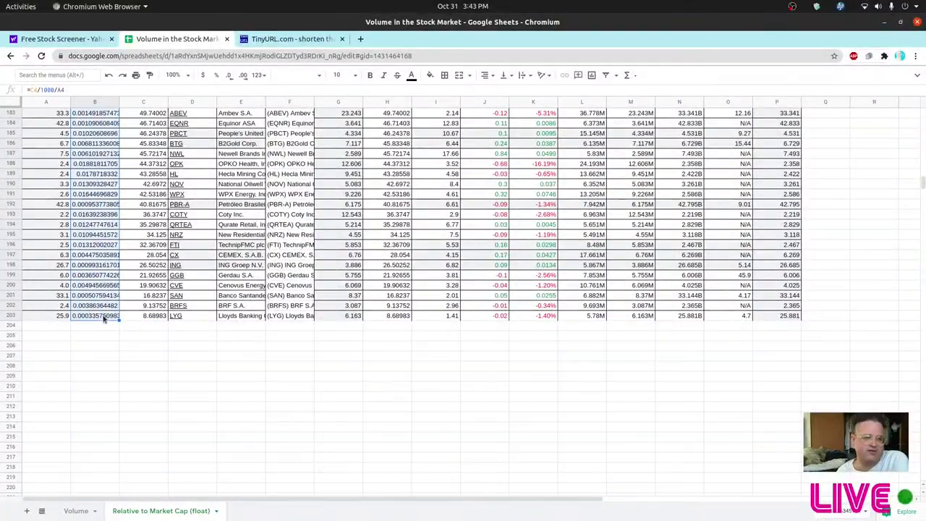
scroll(96, 316, "up", 7)
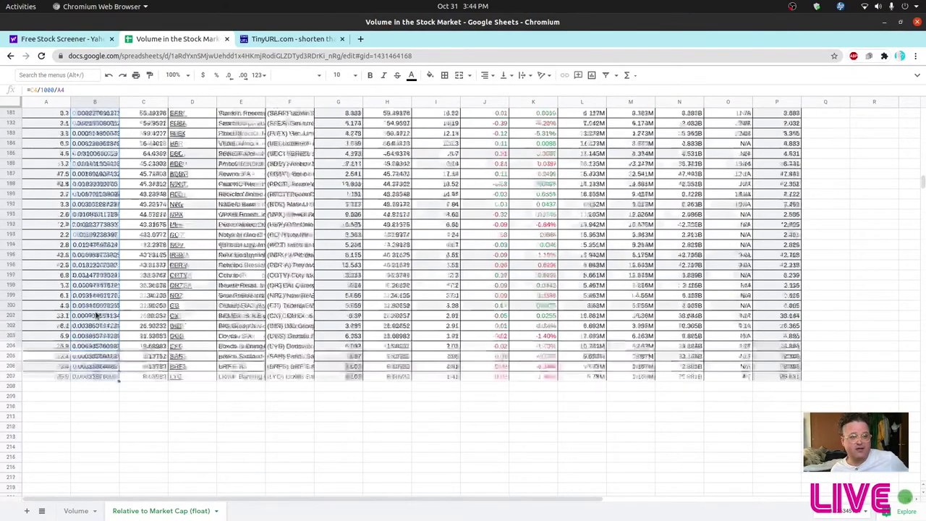
left_click_drag(922, 174, 921, 108)
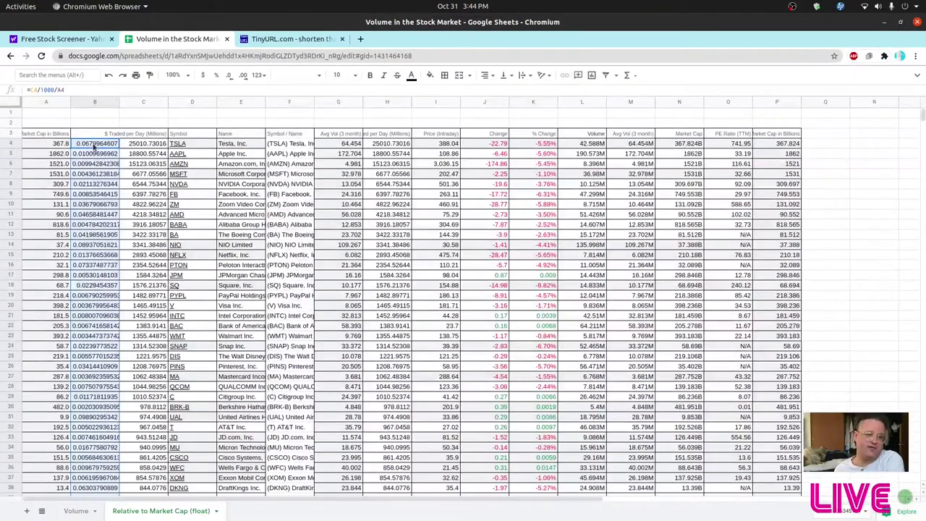
Format the traded-to-market-cap ratios in column B as percentages
left_click(97, 104)
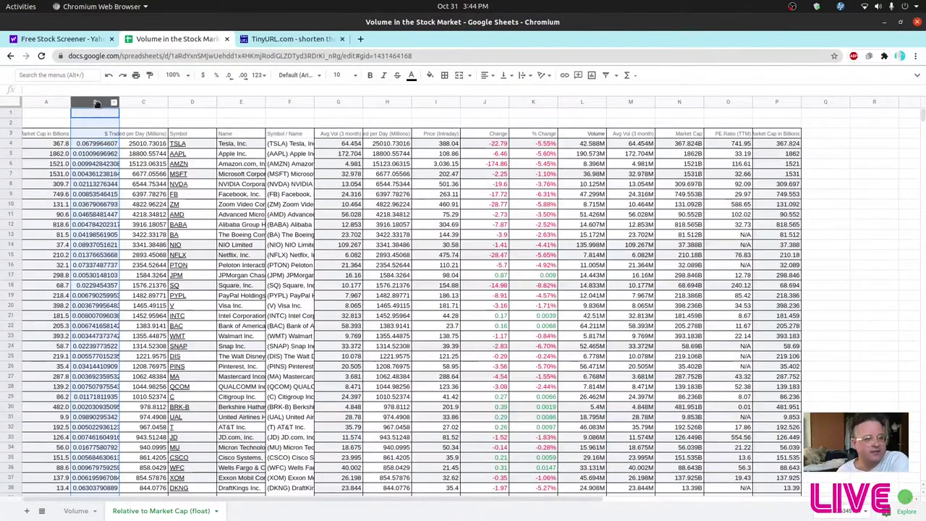
left_click(216, 76)
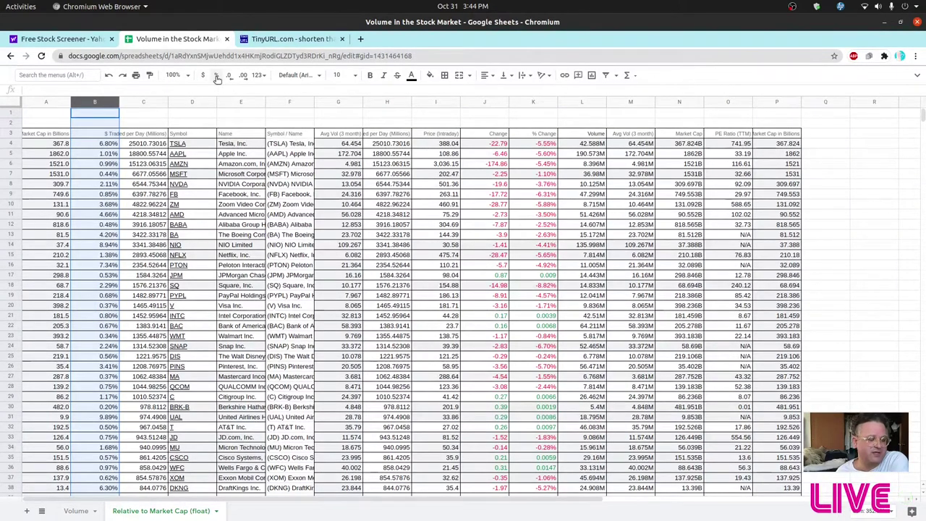
left_click(147, 126)
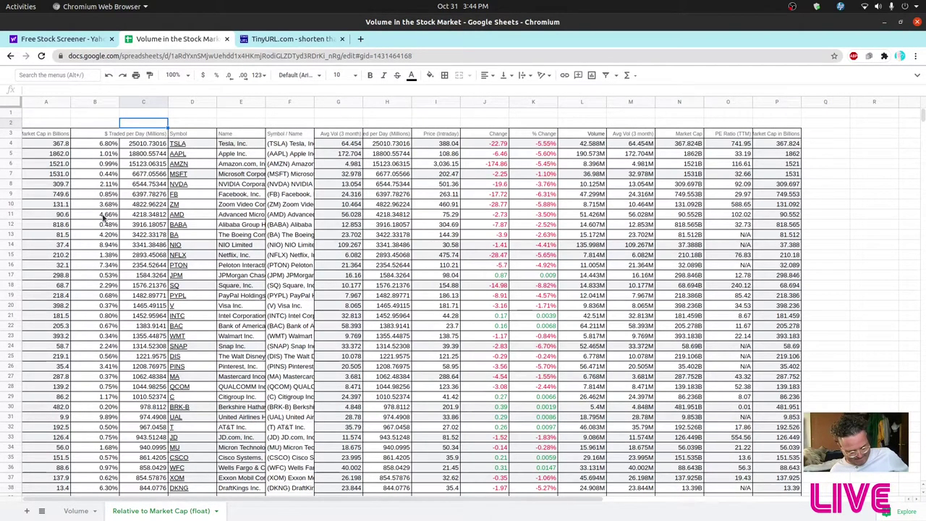
Copy the entire "Relative to Market Cap (float)" sheet and add a new sheet named "Float"
key("Right")
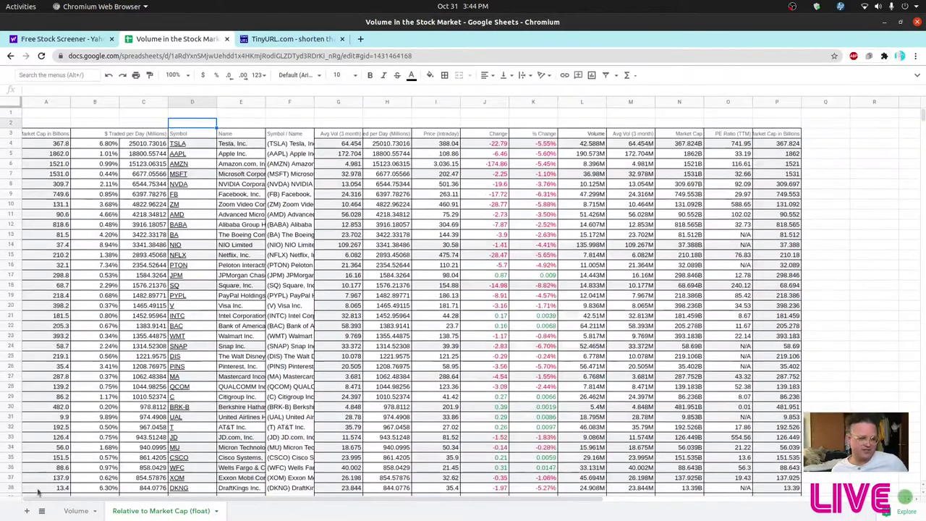
left_click(26, 511)
double_click(244, 511)
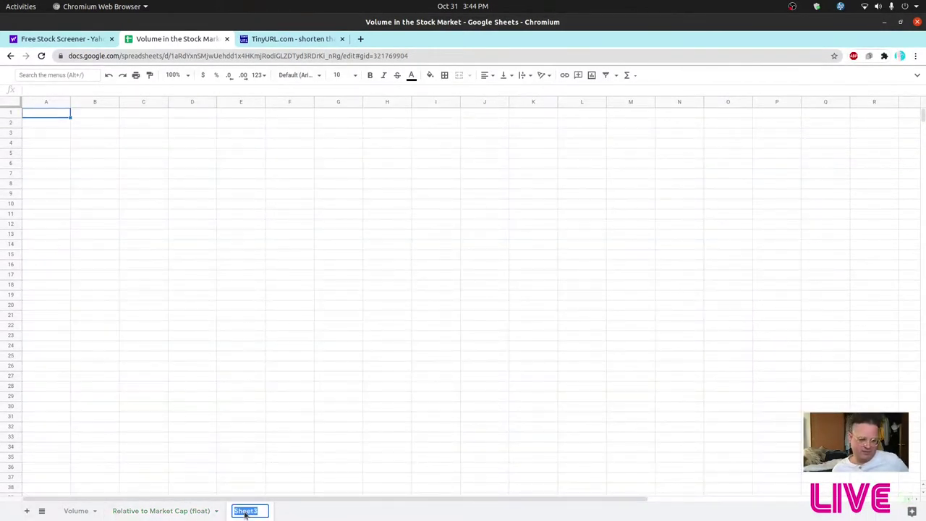
type("Float")
key("Return")
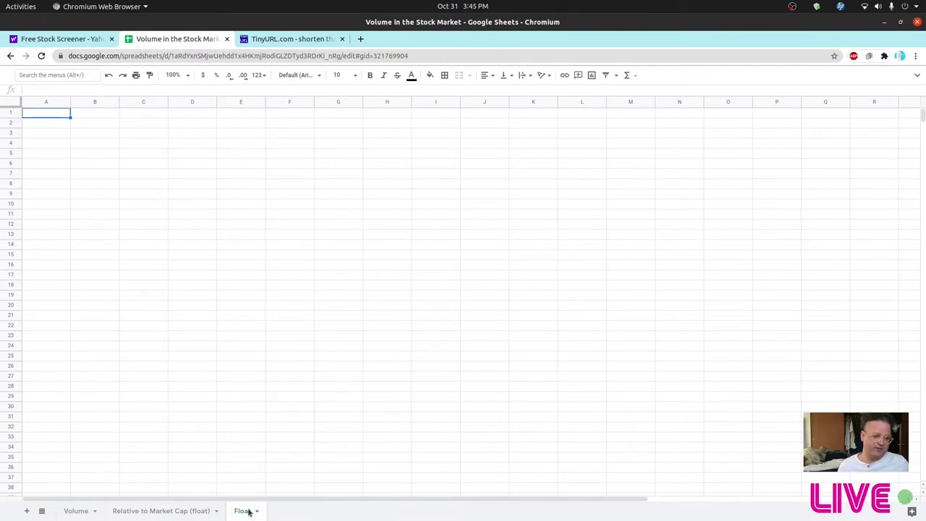
Paste the copied stock table into the "Float" sheet starting at cell A3
left_click(64, 133)
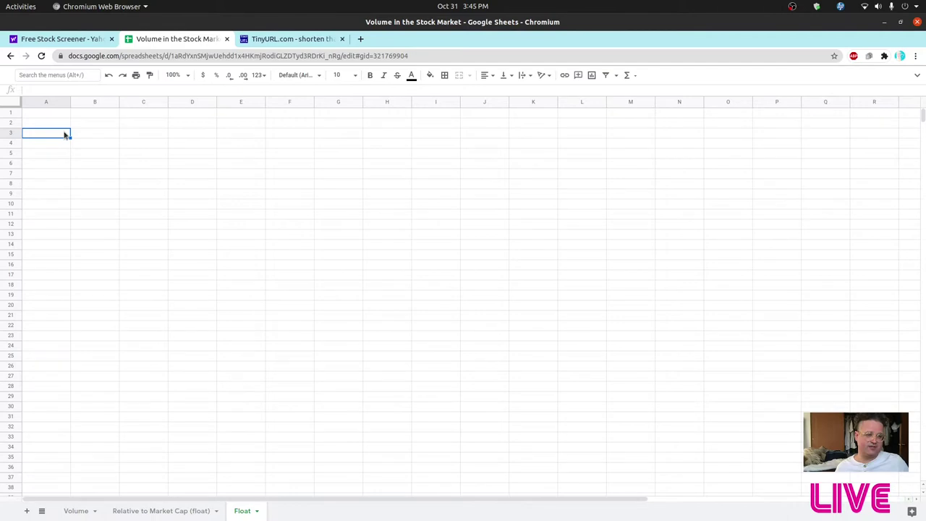
key("ctrl+v")
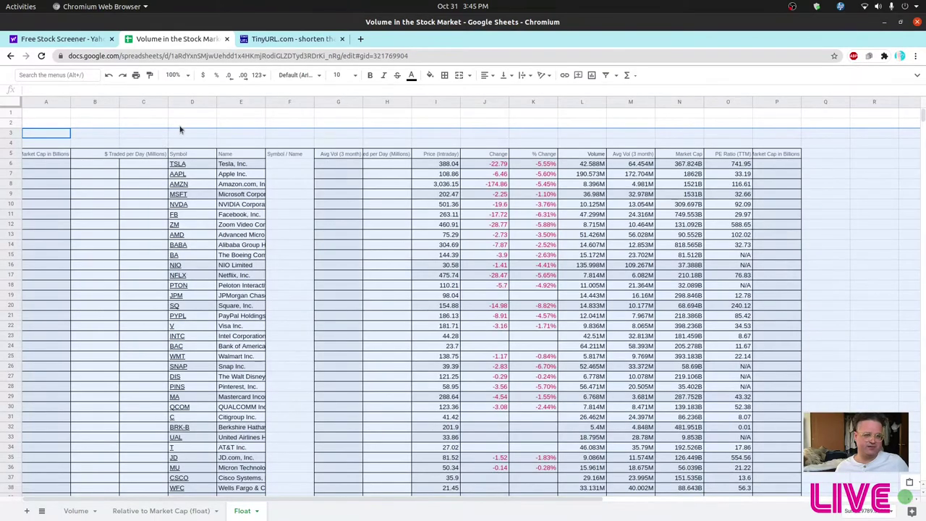
left_click(192, 128)
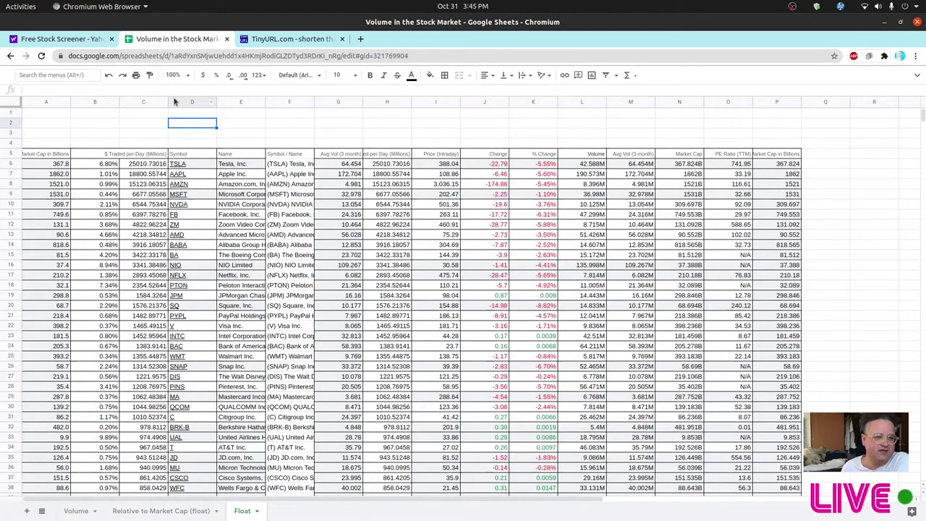
left_click(99, 101)
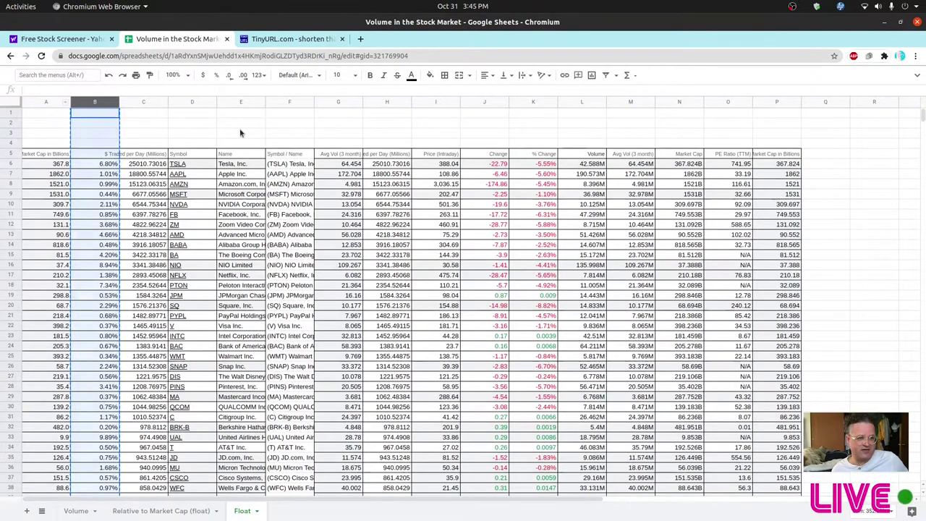
left_click(241, 133)
left_click(98, 102)
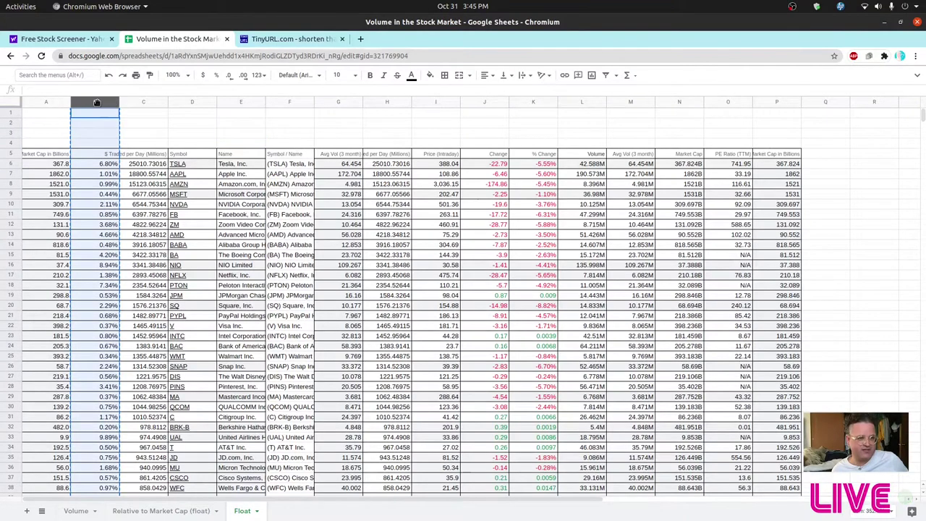
left_click(304, 136)
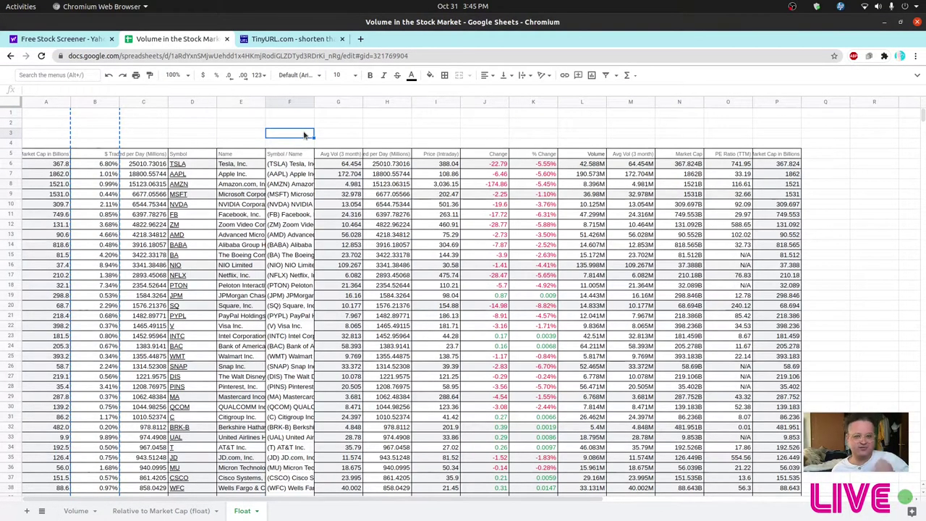
key("ctrl+z")
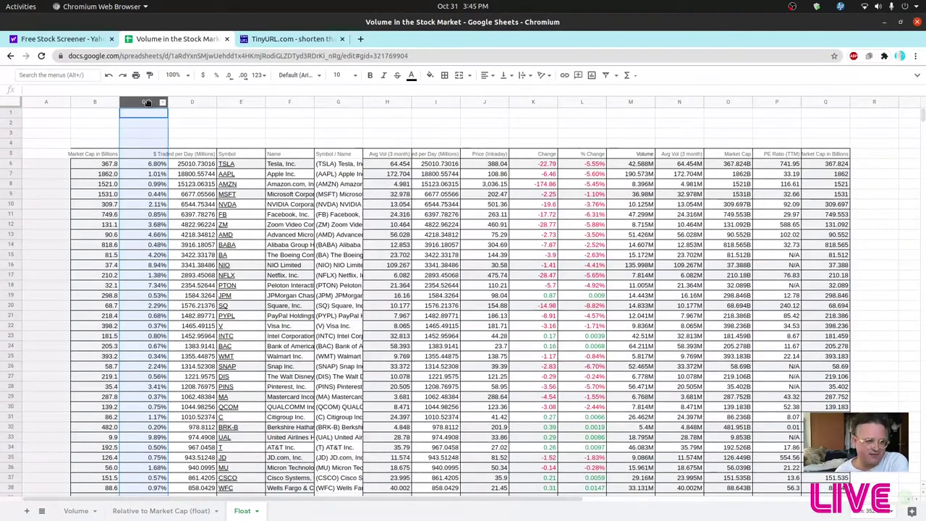
Move the percentage column to the front of the "Float" table as column A and delete the blank column B
left_click_drag(147, 101, 60, 103)
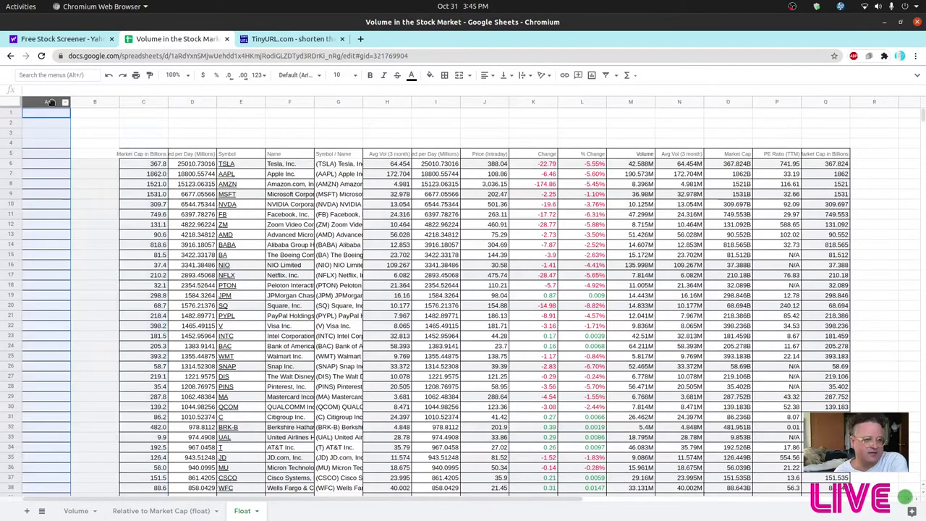
left_click(144, 132)
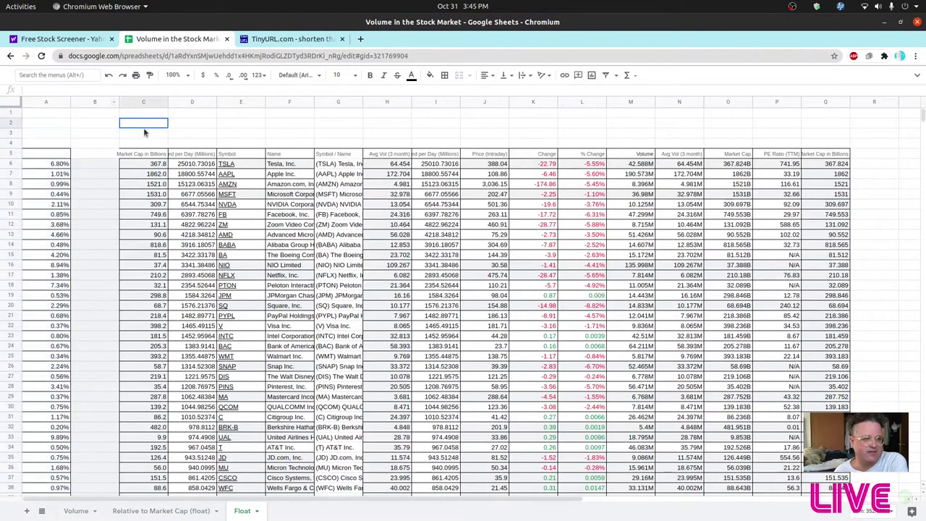
left_click(94, 103)
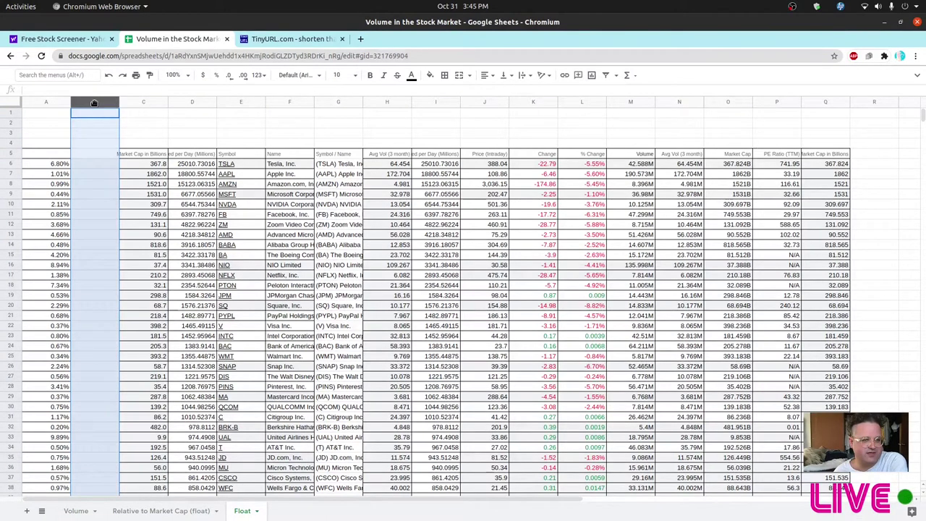
right_click(94, 102)
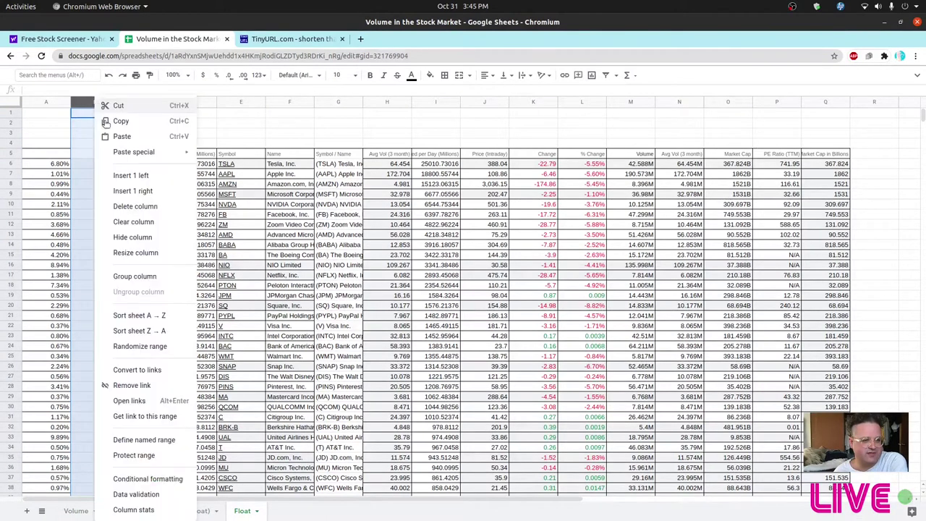
left_click(142, 208)
Select all stock rows, 6 to 205, in the "Float" sheet and create a filter on them
left_click(33, 164)
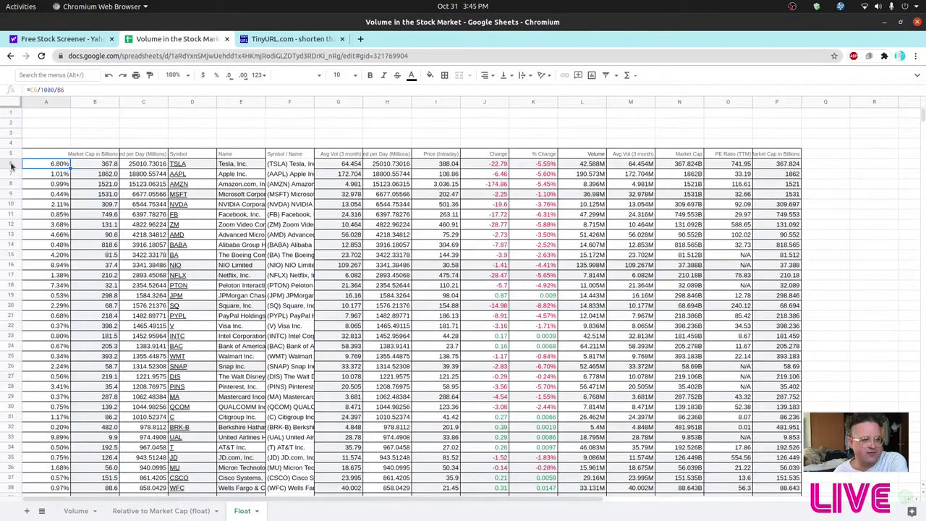
left_click(5, 164)
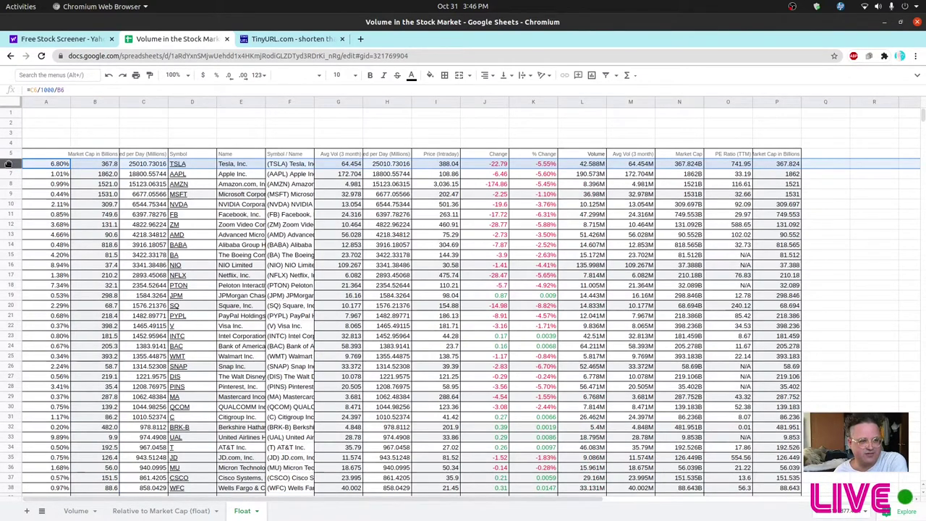
mouse_move(9, 163)
left_mouse_down()
mouse_move(8, 217)
mouse_move(9, 165)
left_mouse_up()
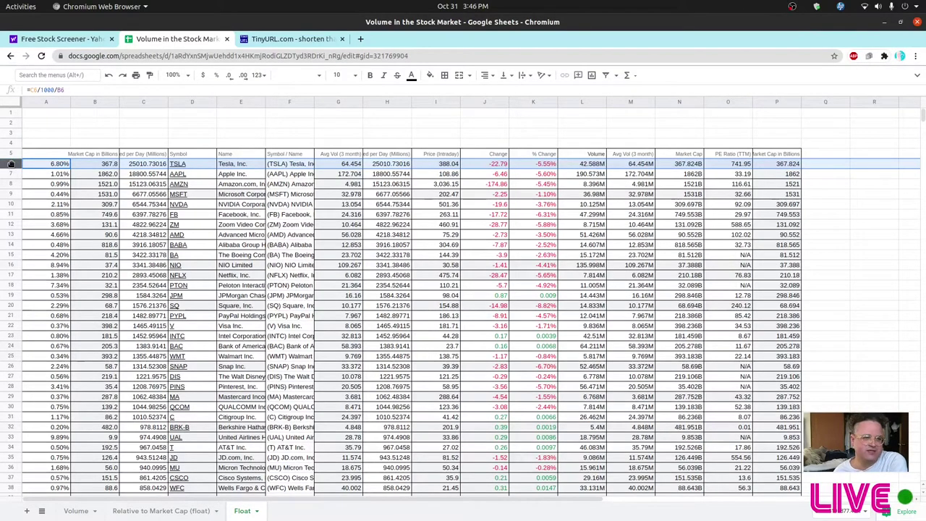
scroll(49, 184, "down", 7)
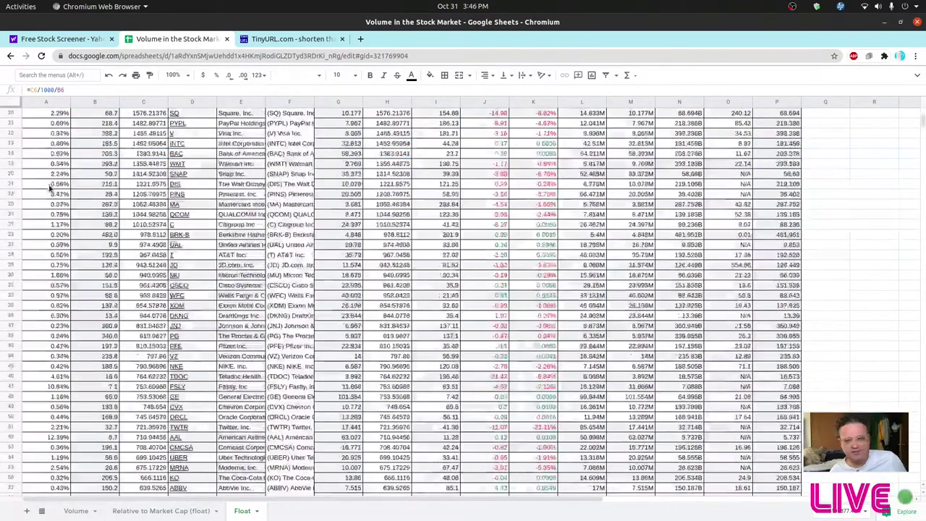
left_click_drag(923, 127, 922, 188)
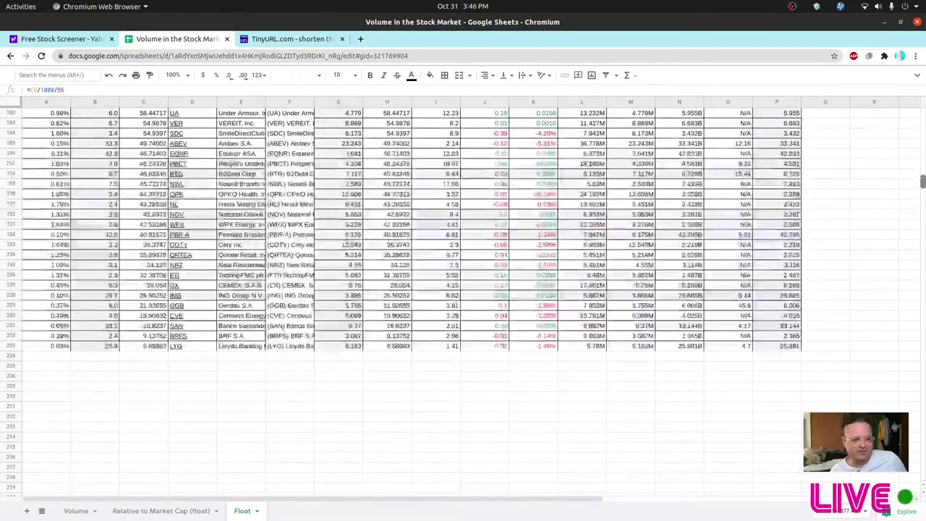
left_click_drag(8, 346, 7, 346)
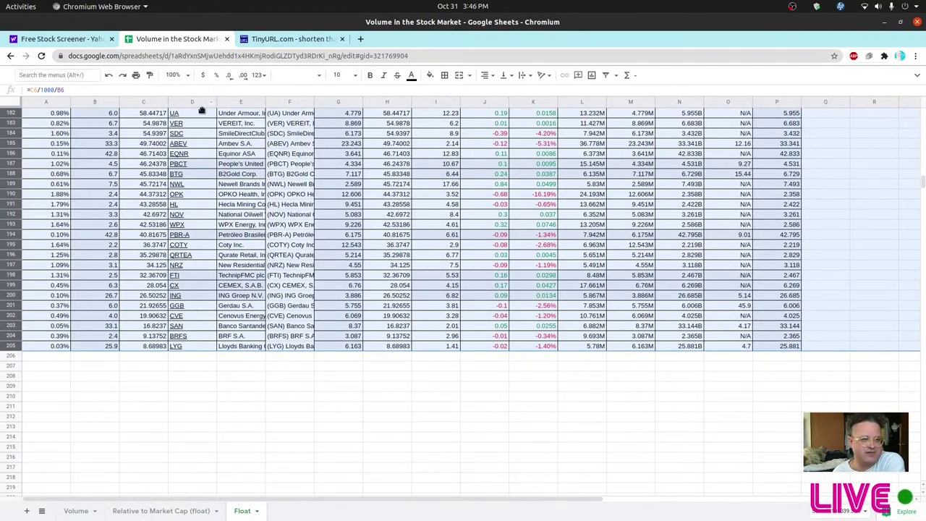
scroll(203, 110, "up", 3)
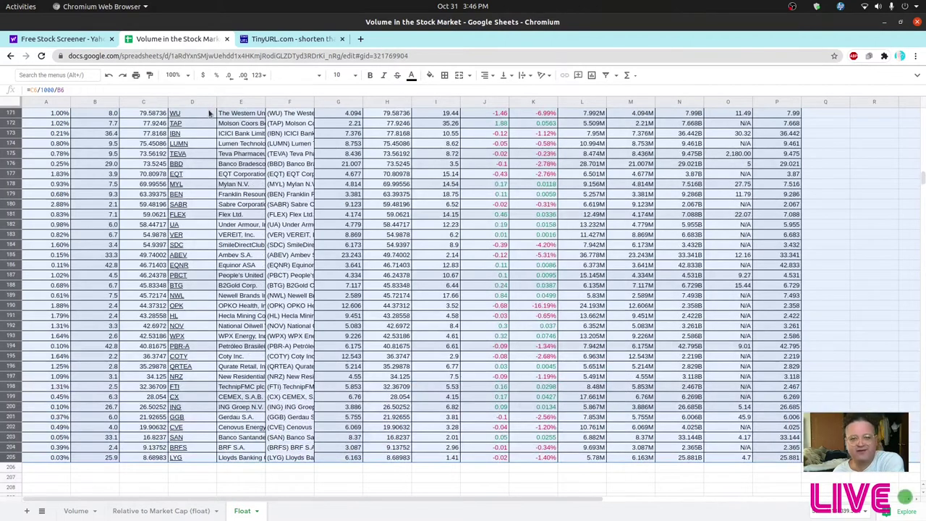
mouse_move(208, 113)
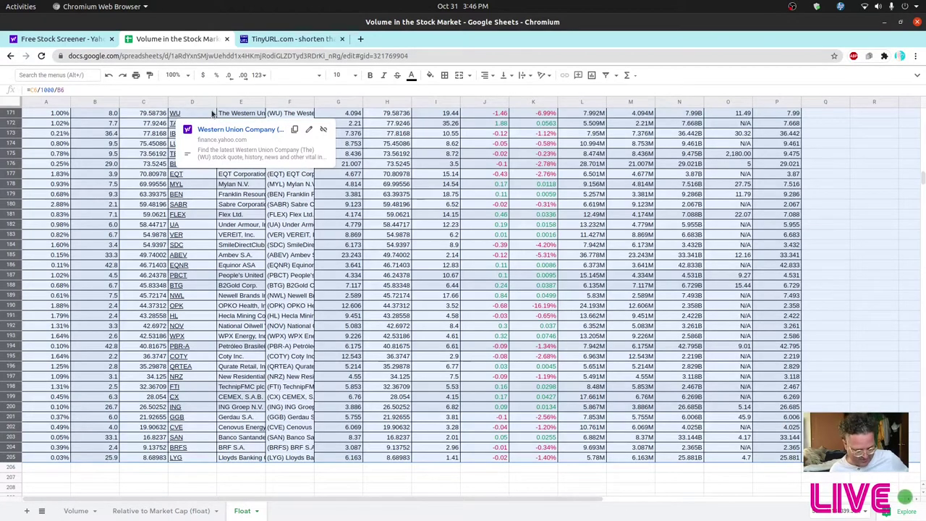
key("ctrl+shift+f")
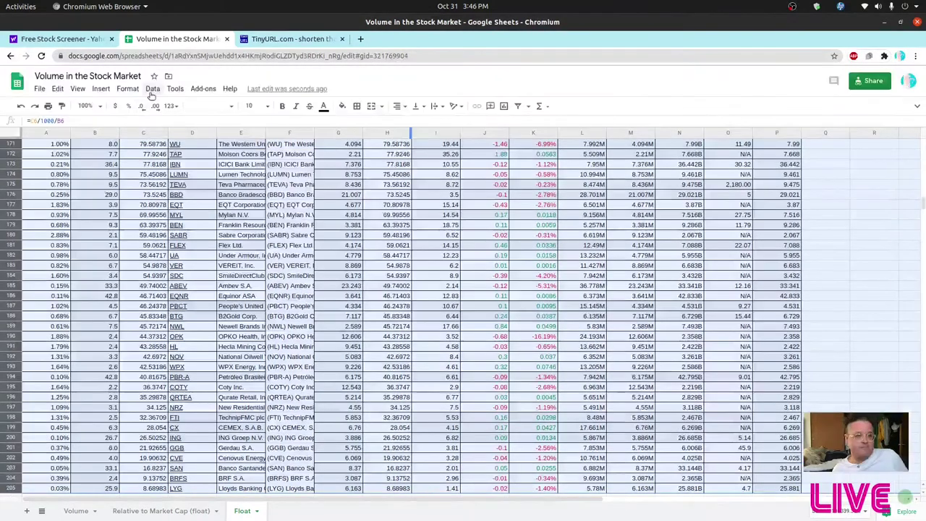
key("ctrl+shift+f")
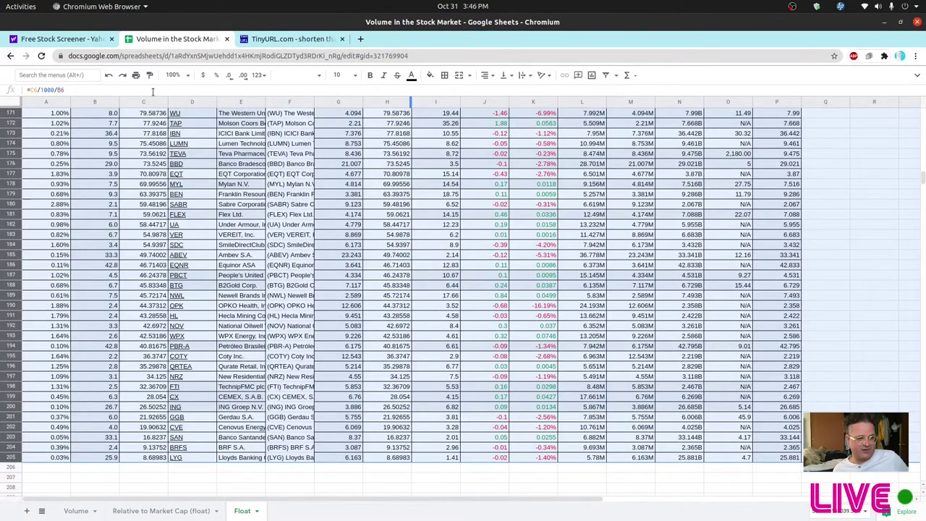
key("ctrl+shift+f")
left_click(153, 88)
left_click(153, 89)
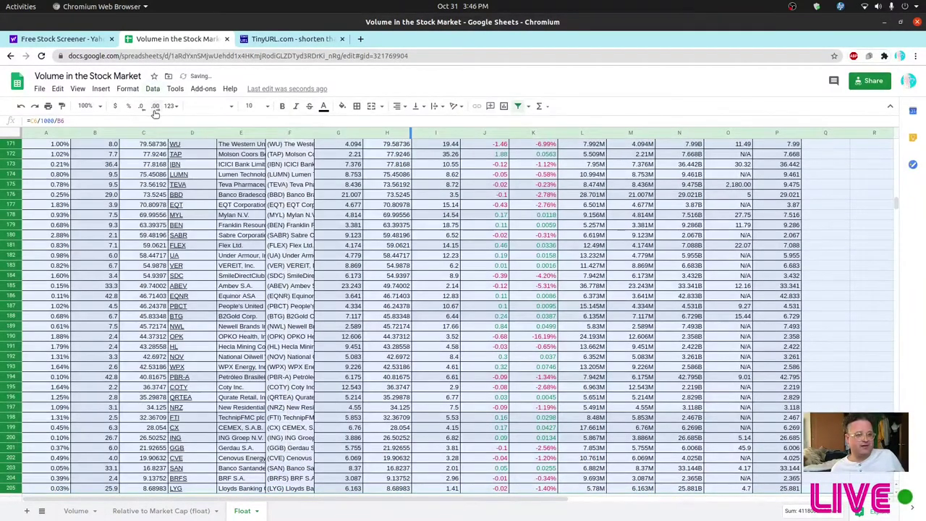
Sort the whole "Float" sheet by column A, Z → A, and check the top rows
left_click(152, 88)
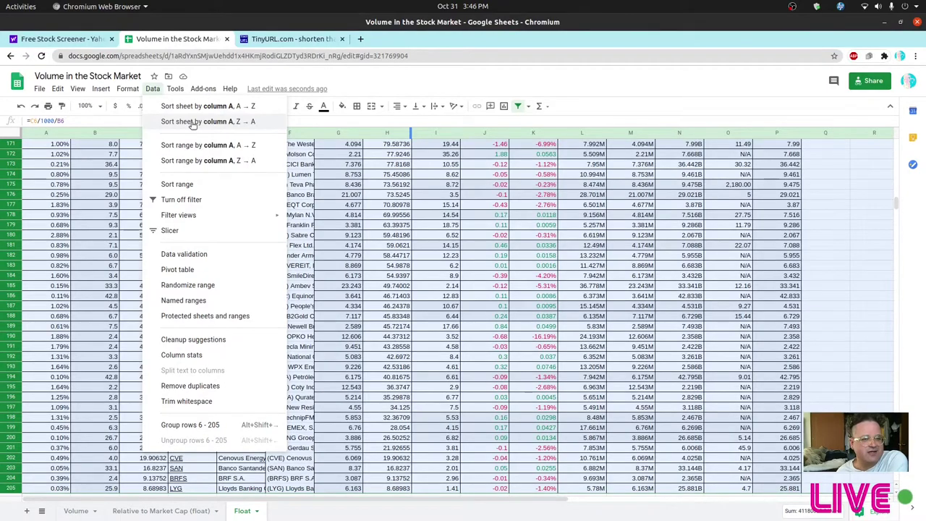
left_click(193, 123)
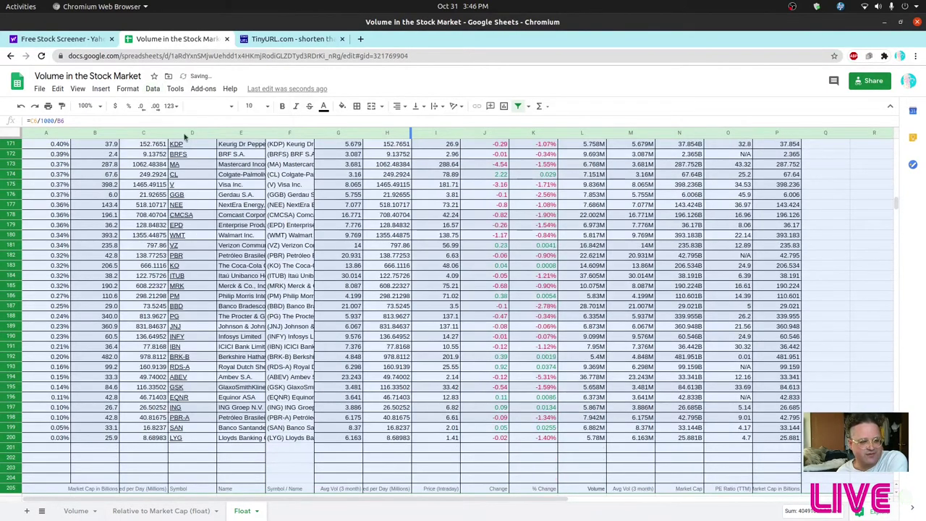
scroll(185, 226, "up", 12)
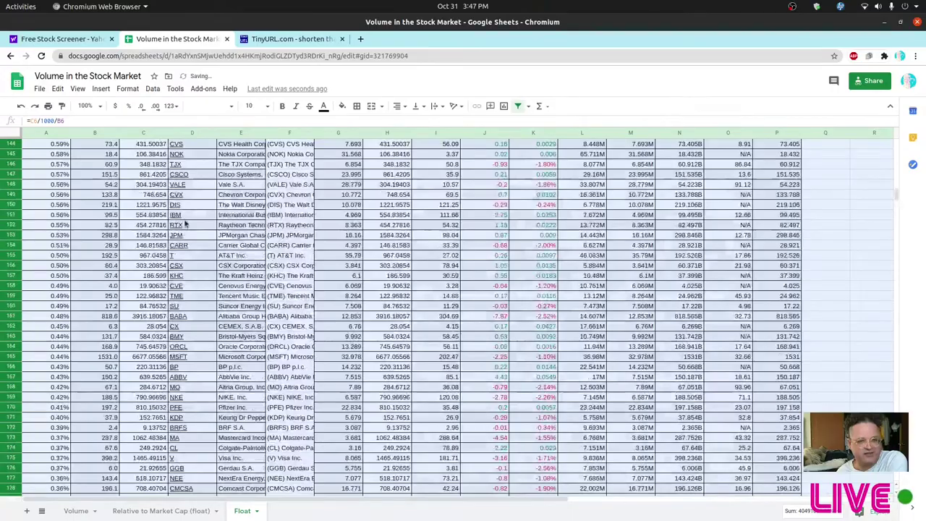
scroll(184, 224, "up", 15)
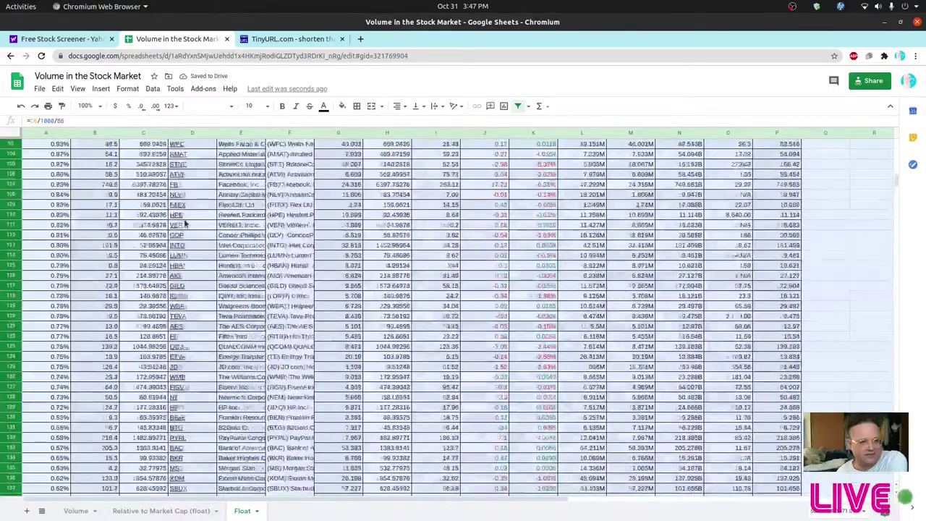
scroll(184, 224, "up", 3)
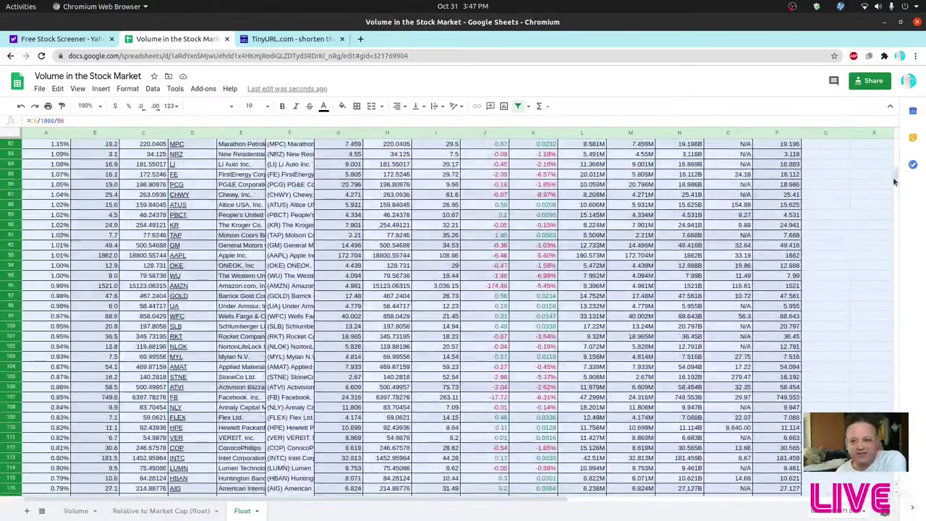
left_click_drag(896, 173, 896, 143)
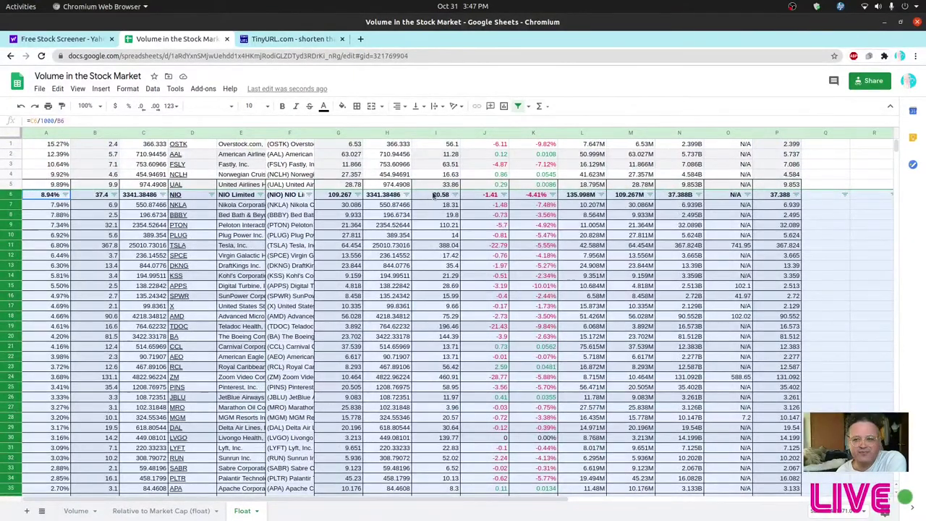
left_click(146, 177)
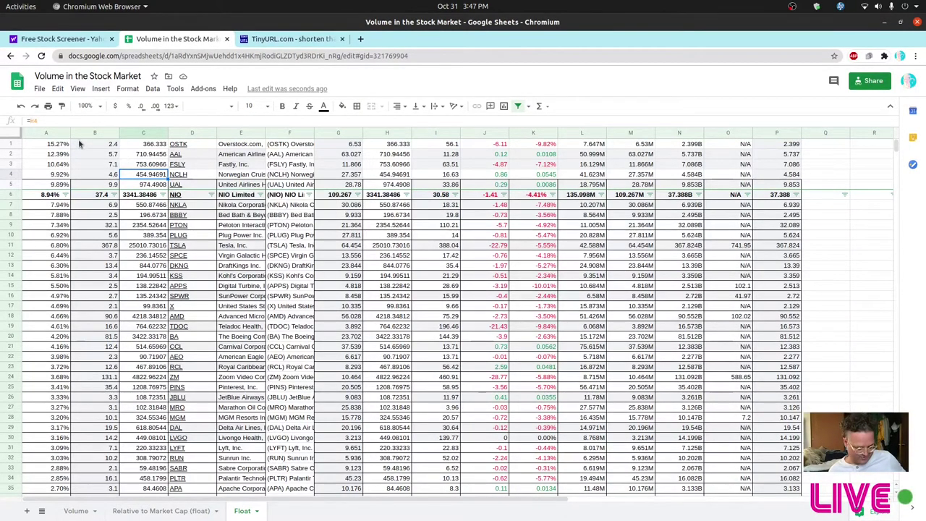
Undo the sheet sort and sort only the range of stock rows 6 to 205 by column A, Z → A
left_click(11, 194)
key("ctrl+shift+Down")
key("ctrl+shift+f")
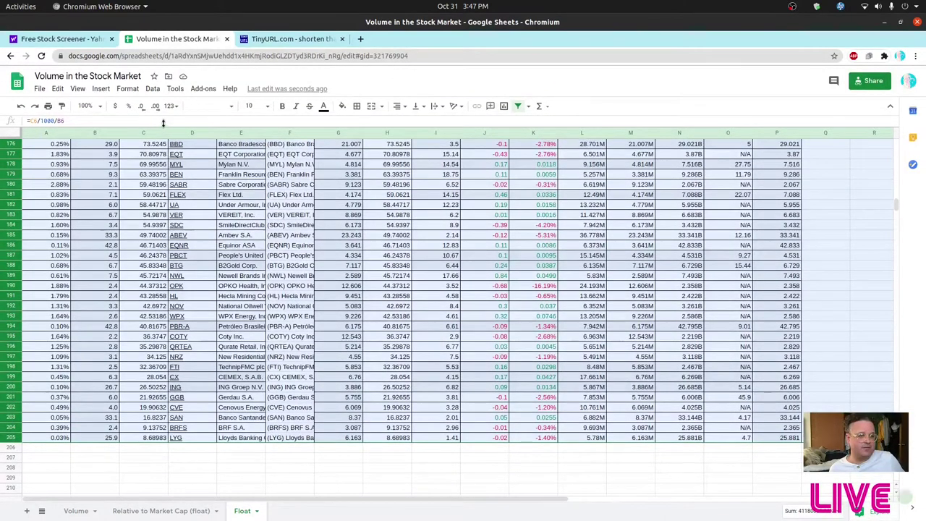
left_click(154, 88)
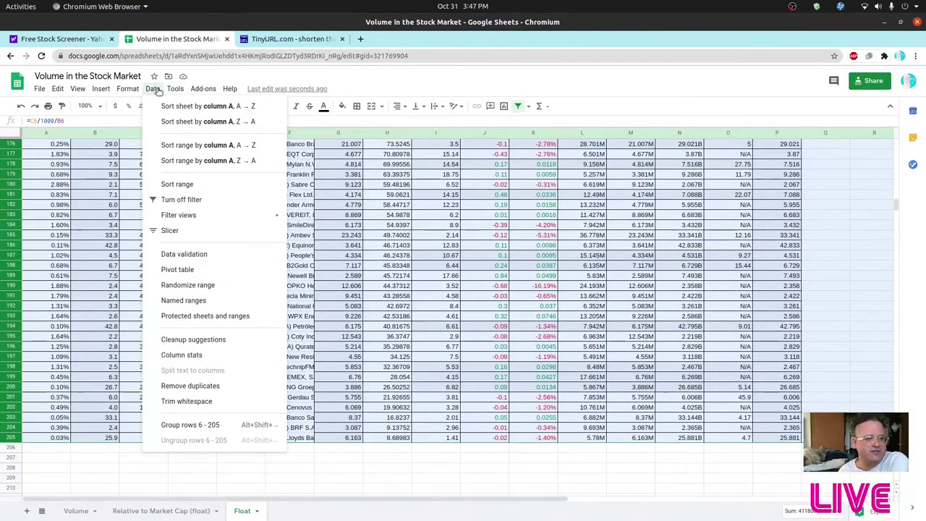
left_click(214, 160)
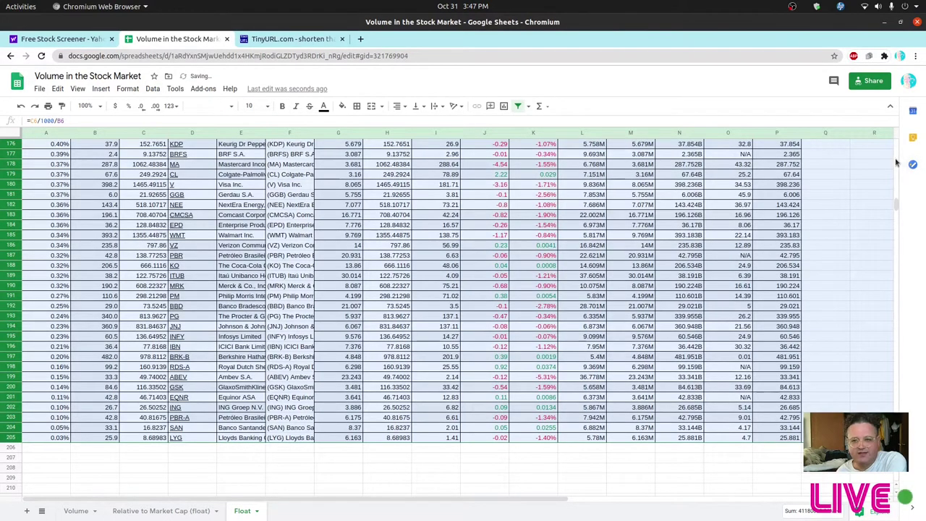
scroll(895, 163, "up", 1)
scroll(897, 173, "up", 2)
left_click_drag(899, 200, 897, 132)
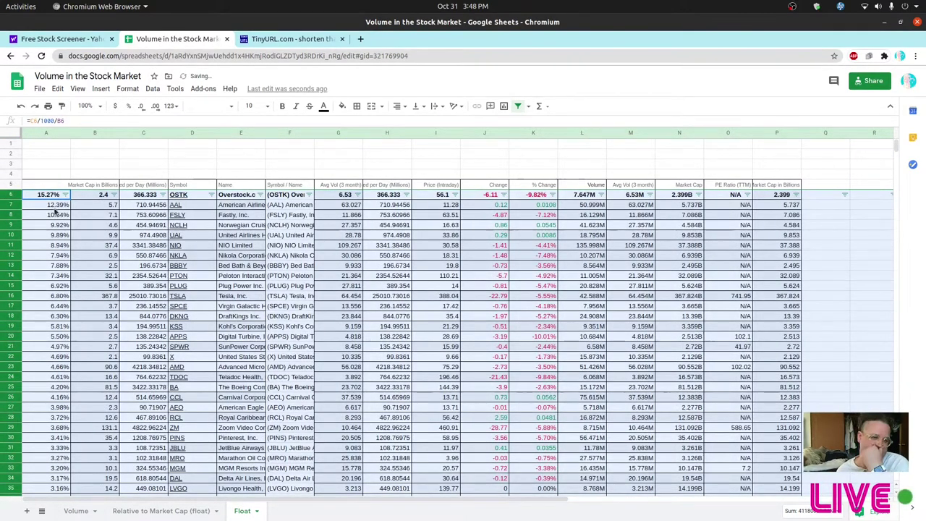
left_click(84, 206)
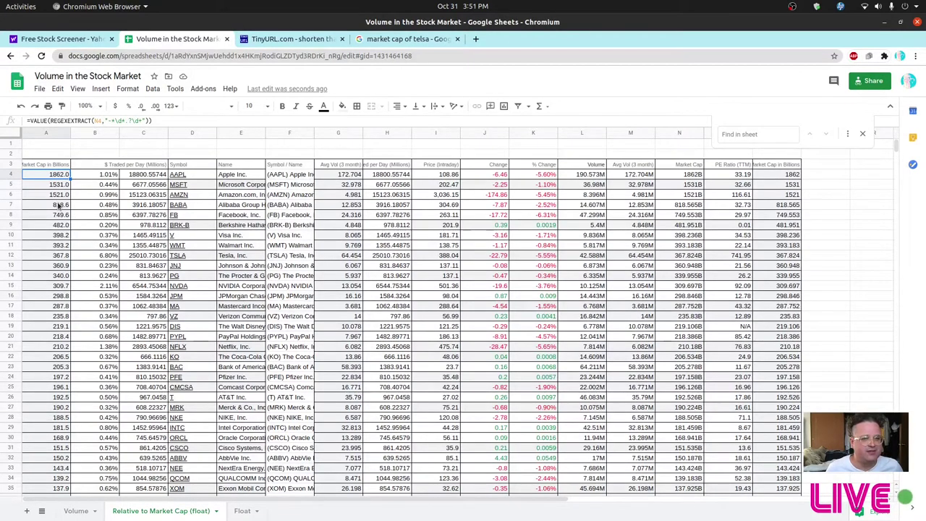
Select the "Market Cap in Billions" and "$ Traded per Day (Millions)" columns, A3:A203 and C3:C203, in the "Relative to Market Cap (float)" sheet
left_click(55, 166)
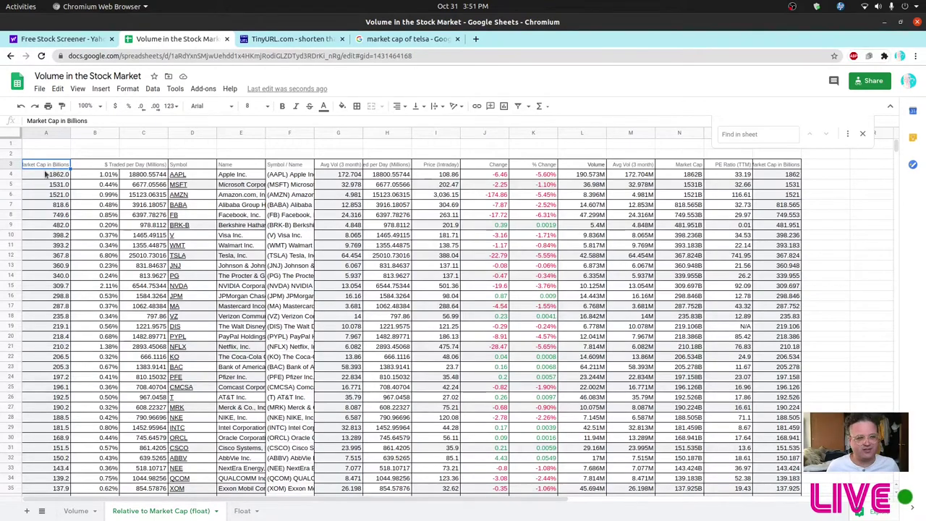
left_click_drag(896, 148, 900, 210)
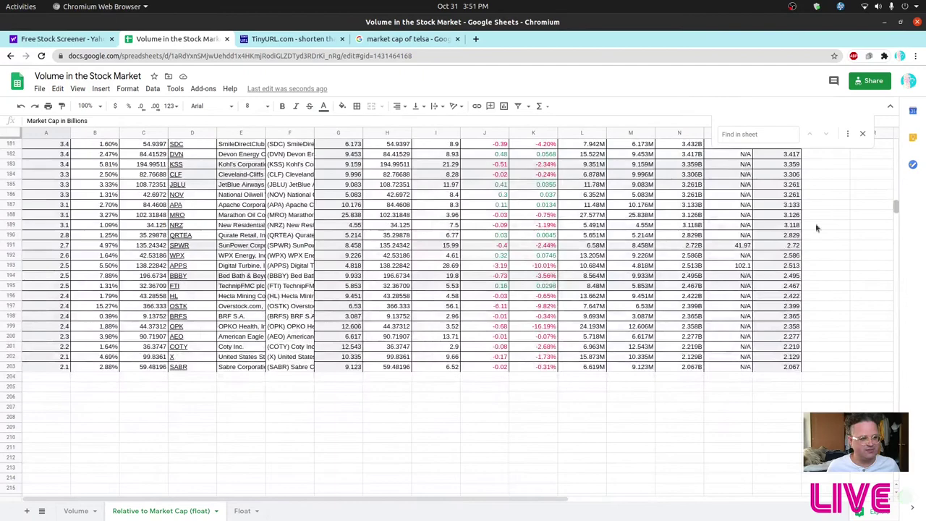
left_click(60, 368, "shift")
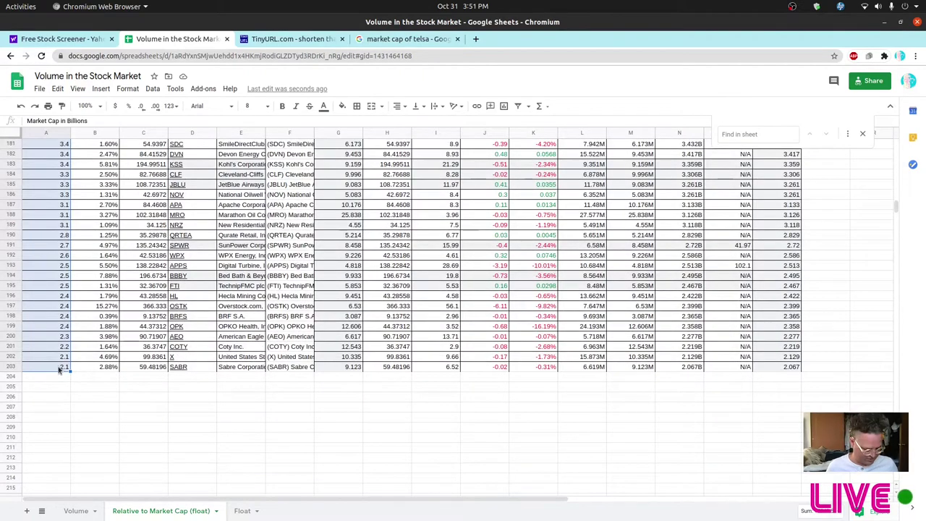
left_click_drag(897, 210, 897, 126)
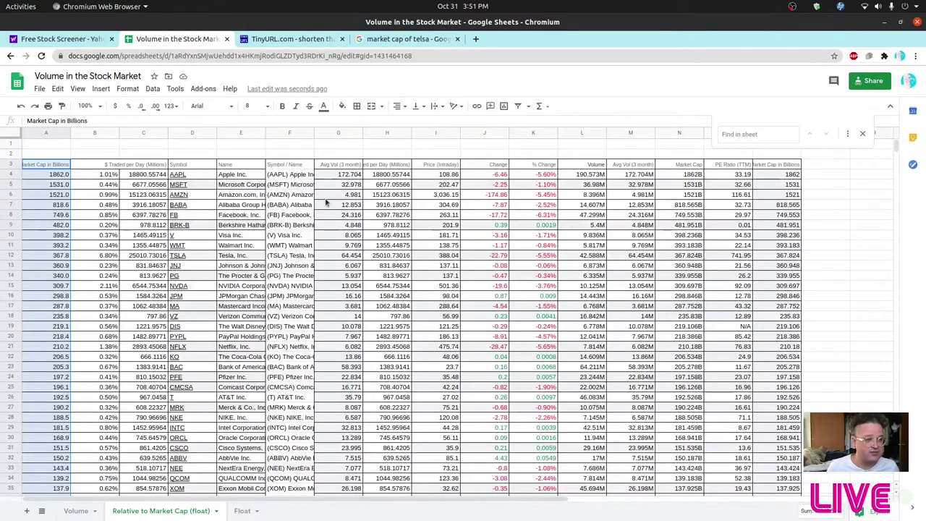
mouse_move(193, 186)
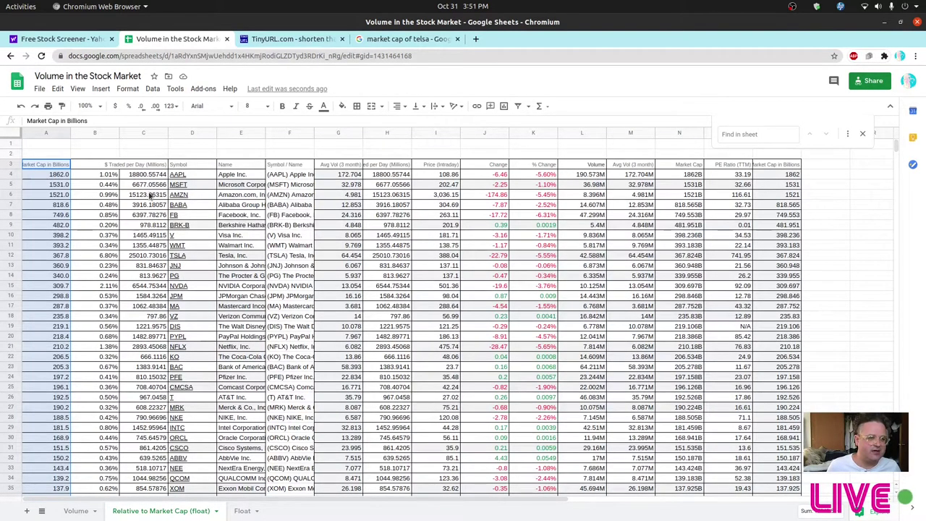
left_click(150, 165, "ctrl")
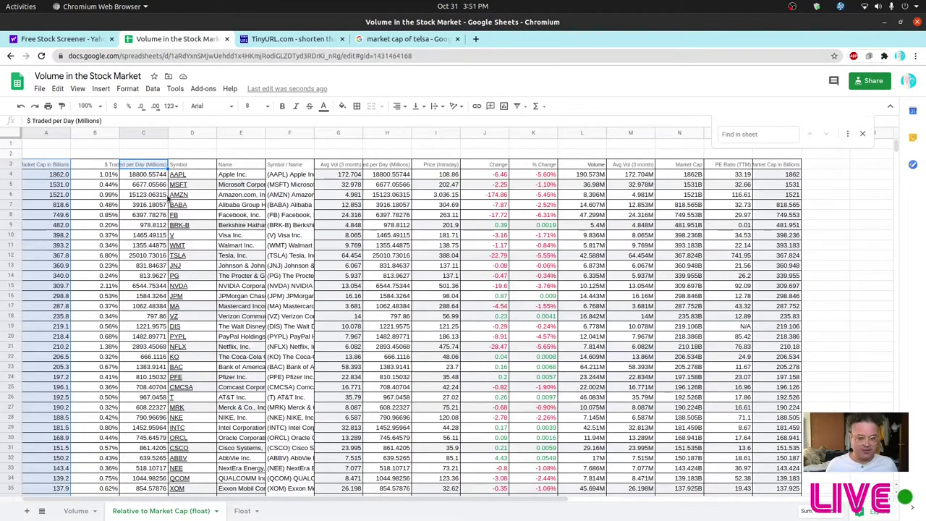
left_click_drag(896, 149, 899, 207)
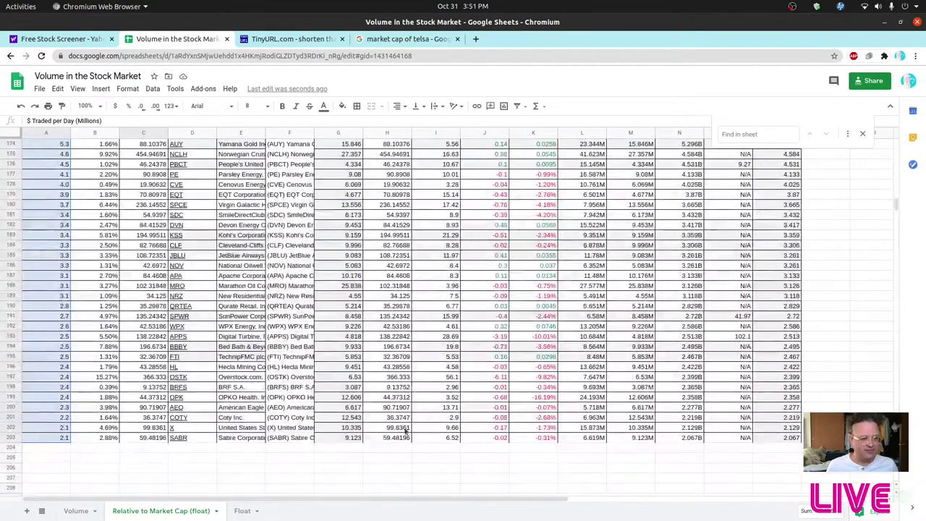
left_click(156, 438, "shift")
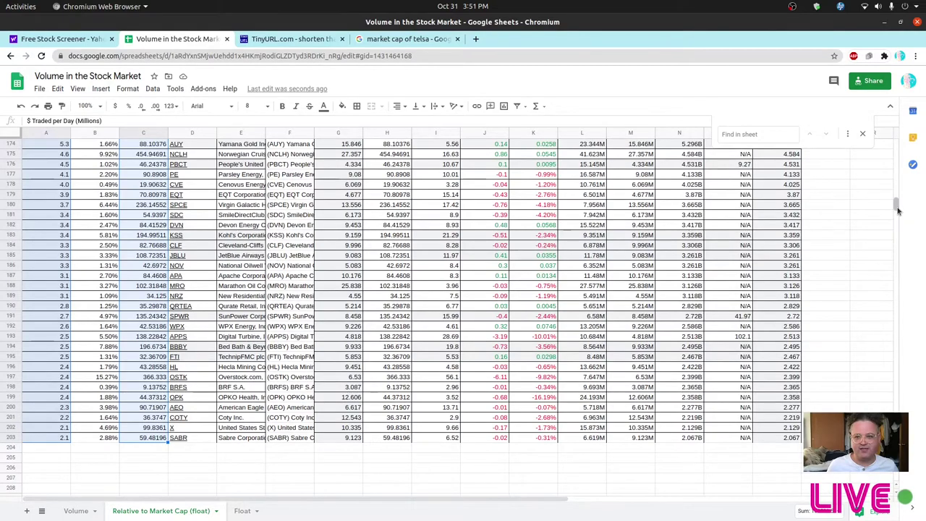
left_click_drag(897, 205, 899, 134)
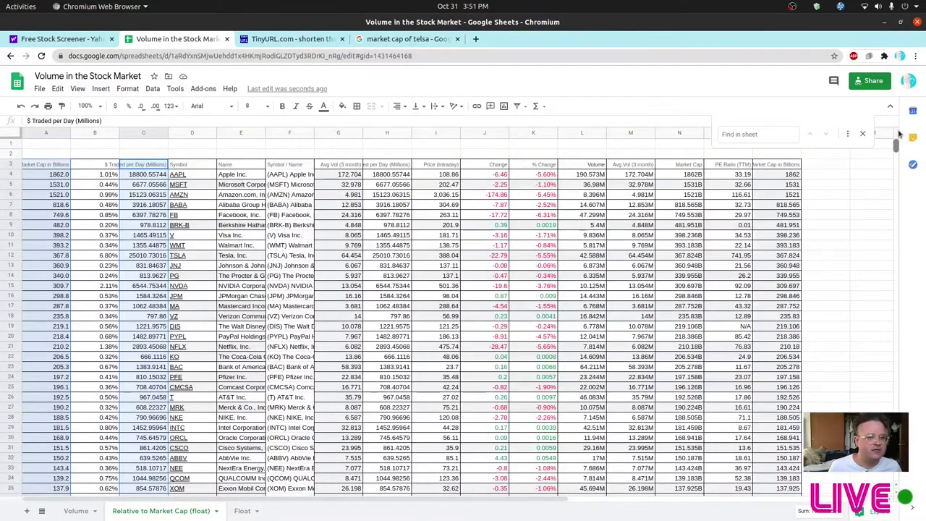
Add the "Avg Vol (3 month)" column, G3:G203, to the selection and insert a chart of the three columns
left_click(347, 168)
left_click_drag(892, 150, 897, 202)
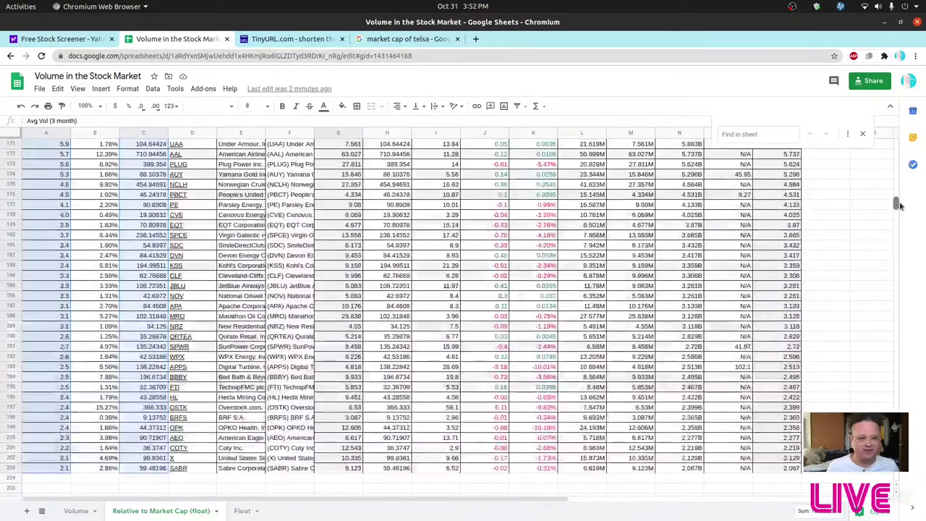
left_click(354, 468, "shift")
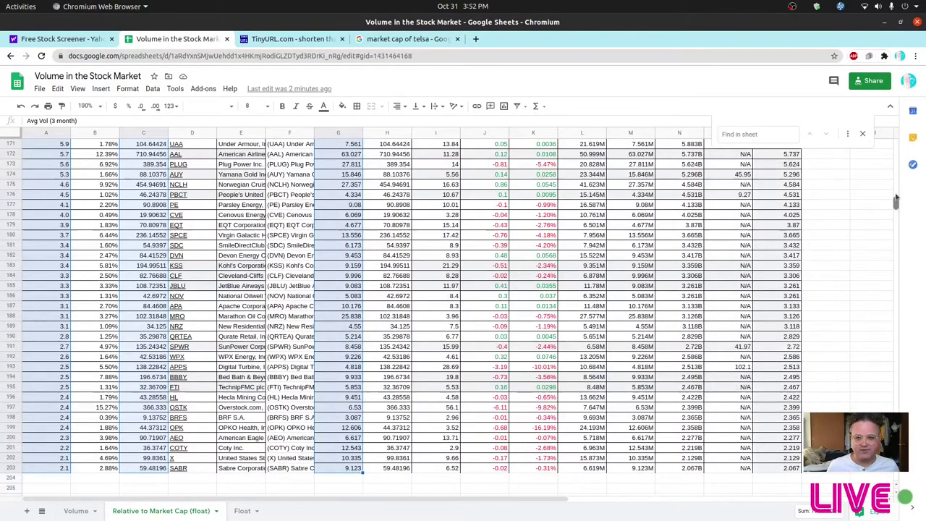
left_click_drag(896, 206, 897, 145)
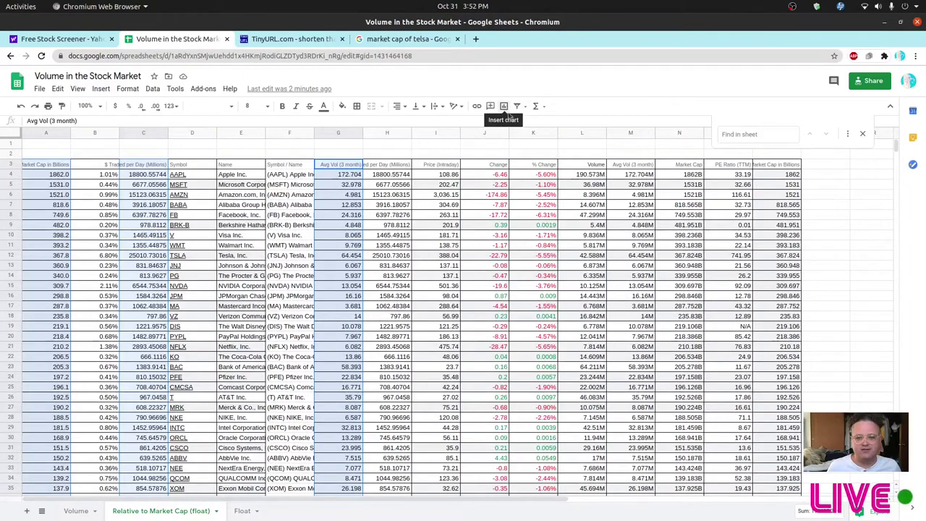
left_click_drag(371, 500, 487, 501)
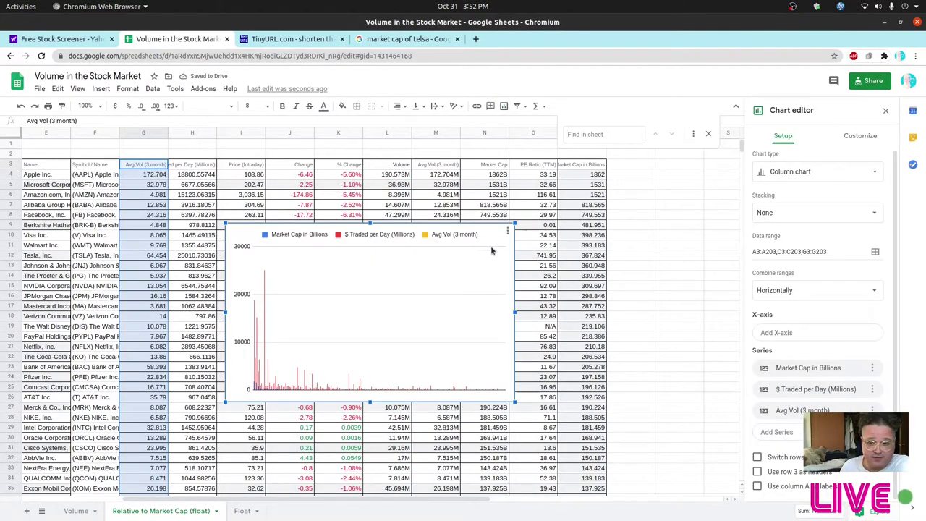
Change the chart to a smooth line chart and use a log scale on its vertical axis
left_click(864, 173)
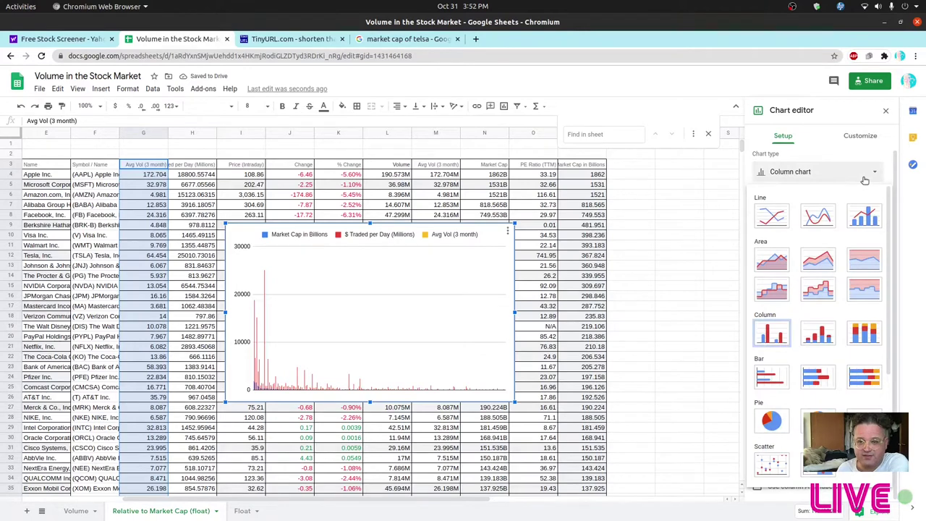
left_click(829, 215)
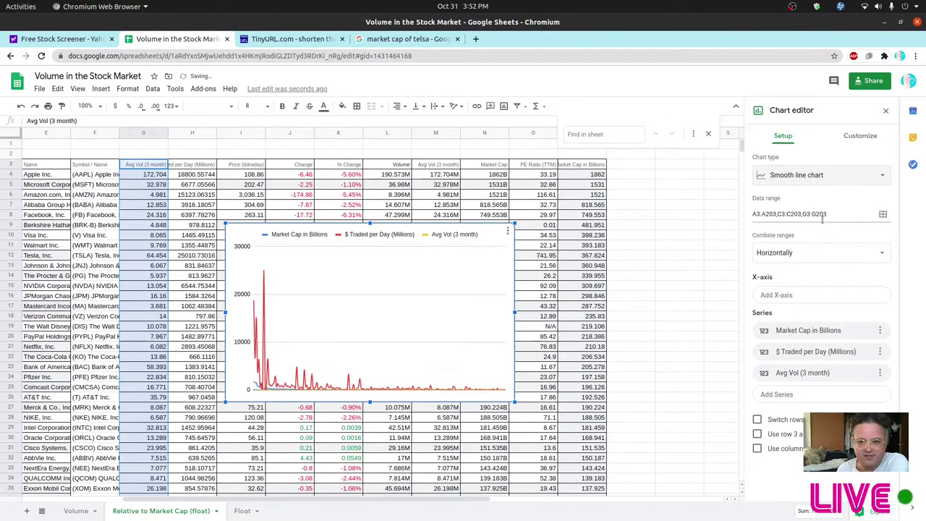
left_click(860, 136)
left_click(763, 309)
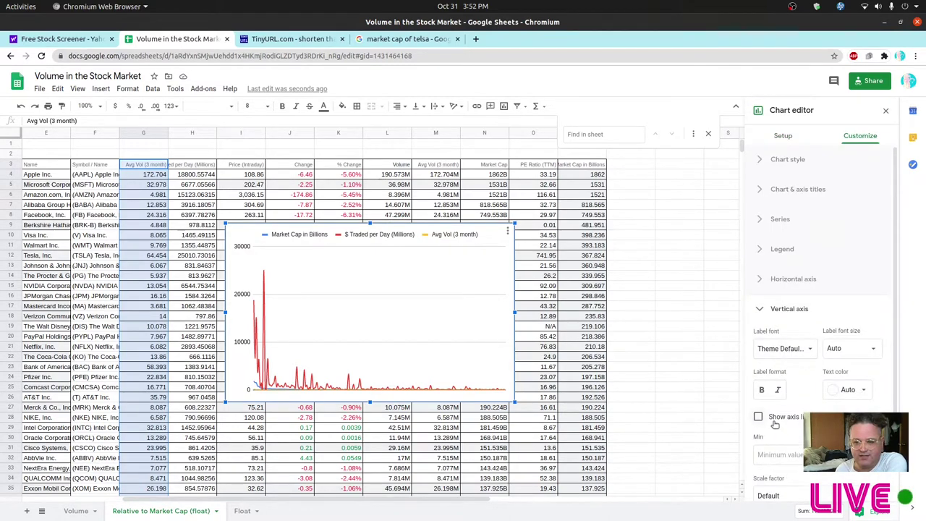
scroll(778, 430, "down", 3)
left_click(758, 418)
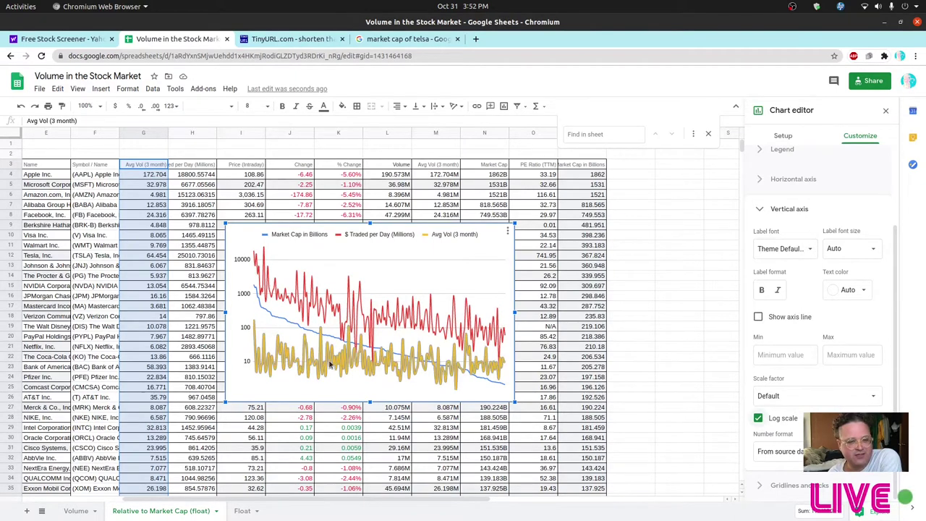
left_click(885, 113)
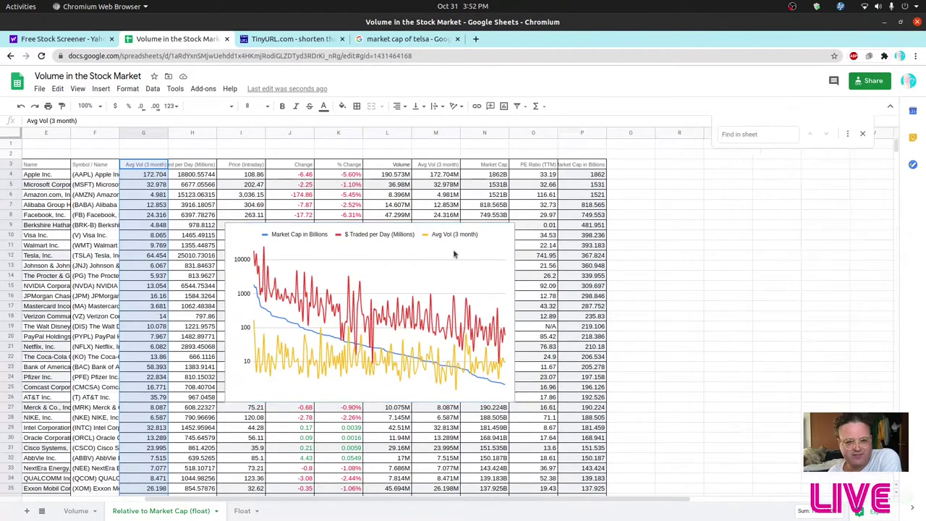
Move the chart beside the table at column Q and enlarge it to about columns Q to Z, rows 3 to 30
left_click_drag(467, 251, 887, 180)
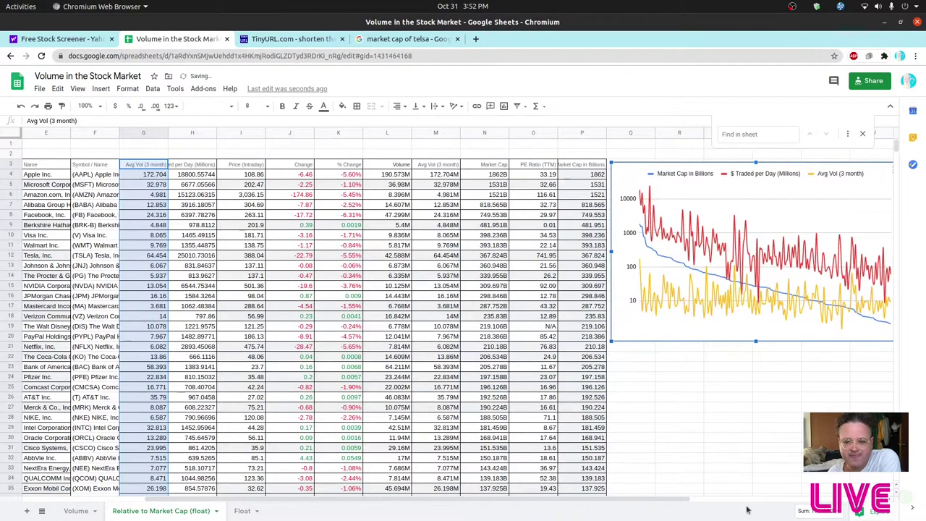
left_click_drag(461, 502, 640, 502)
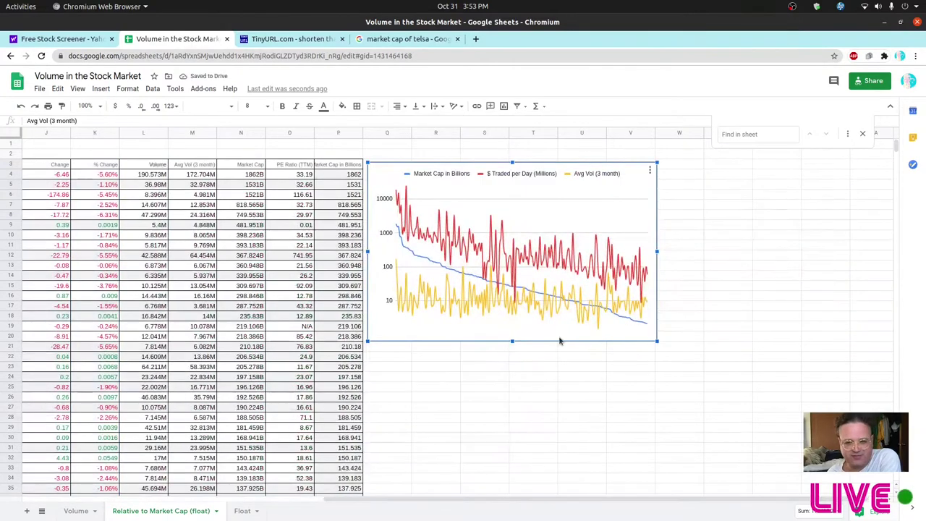
left_click_drag(654, 340, 820, 442)
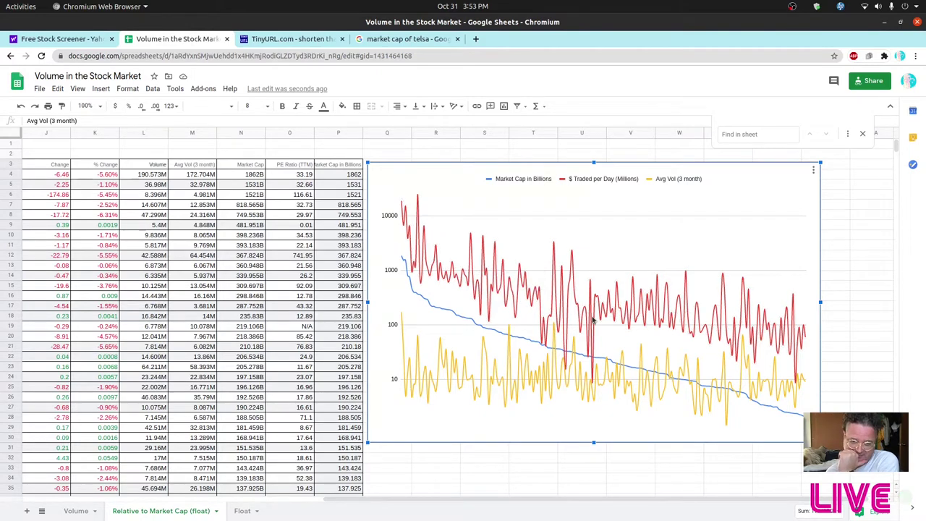
left_click(544, 147)
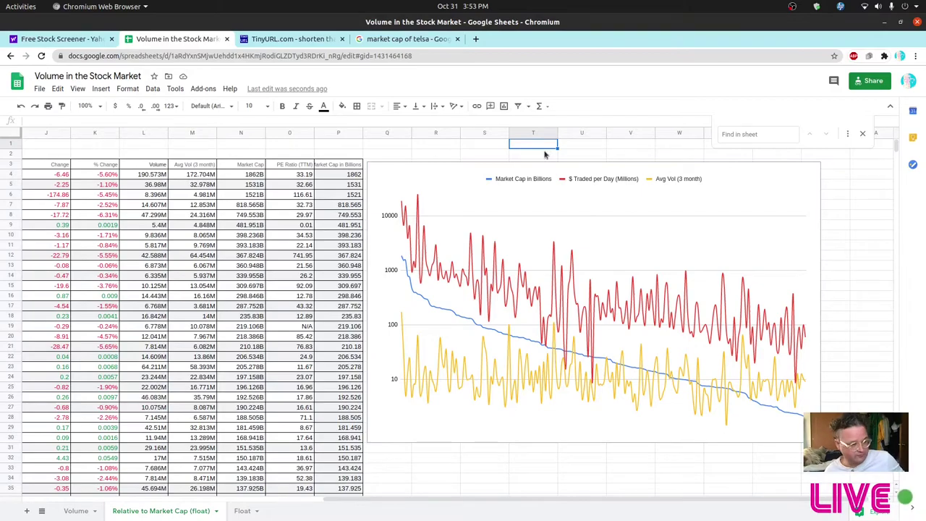
Switch to the "Float" sheet and select the "% Float per Day" column from its header to the last stock, A5:A205
key("ctrl+shift+Page_Down")
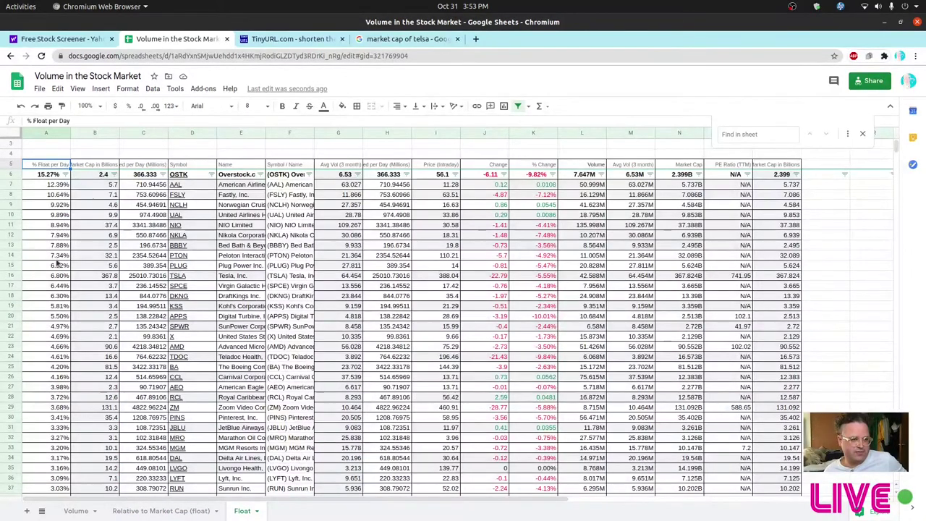
scroll(58, 271, "down", 3)
scroll(58, 270, "down", 4)
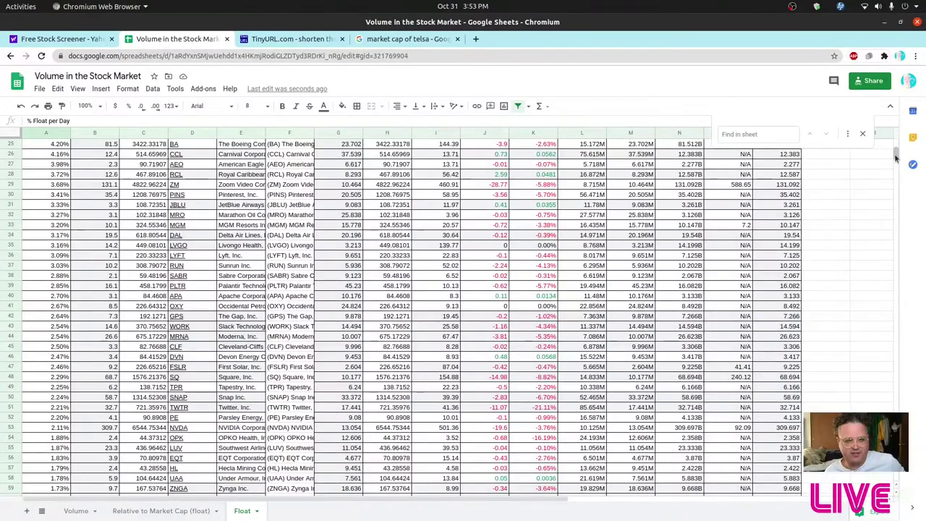
left_click_drag(897, 161, 901, 215)
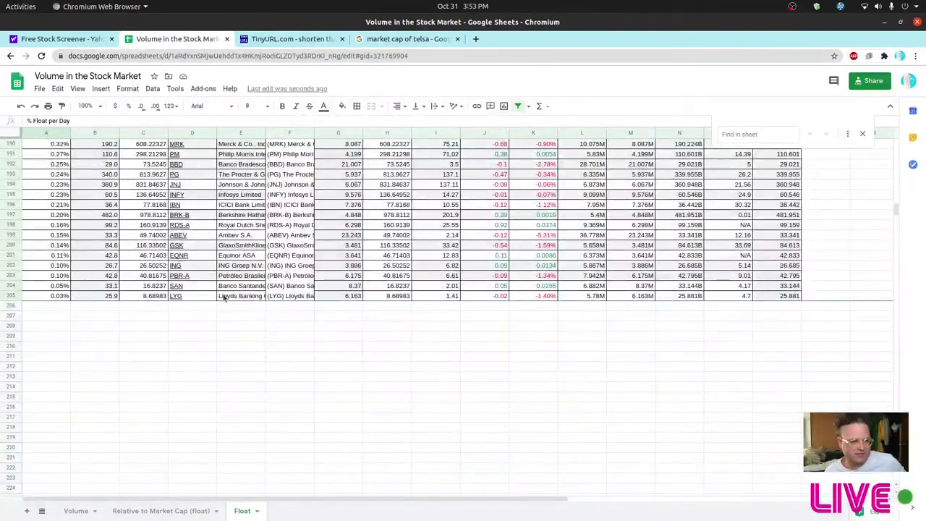
left_click(57, 296, "shift")
left_click_drag(897, 217, 899, 128)
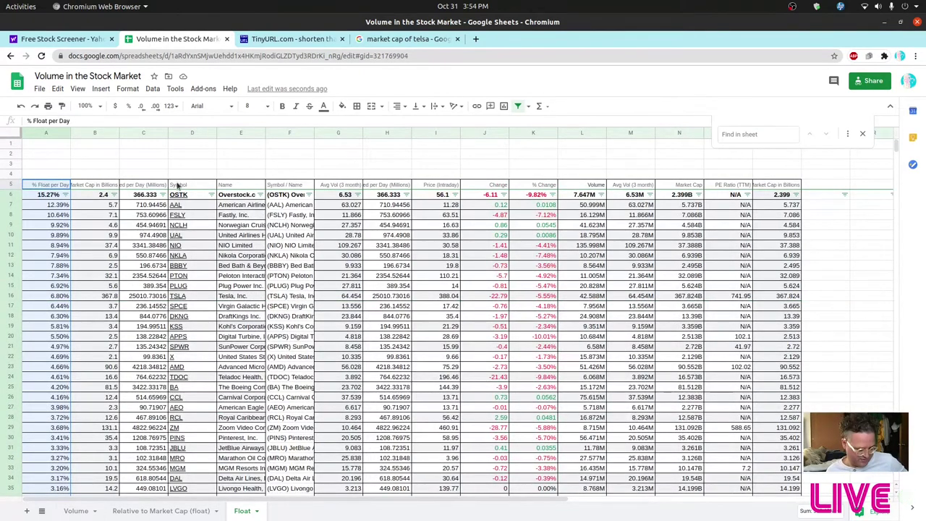
Try to add the "Market Cap in Billions" and "$ Traded per Day (Millions)" columns, rows 5 to 205, to the selection
left_click(102, 187)
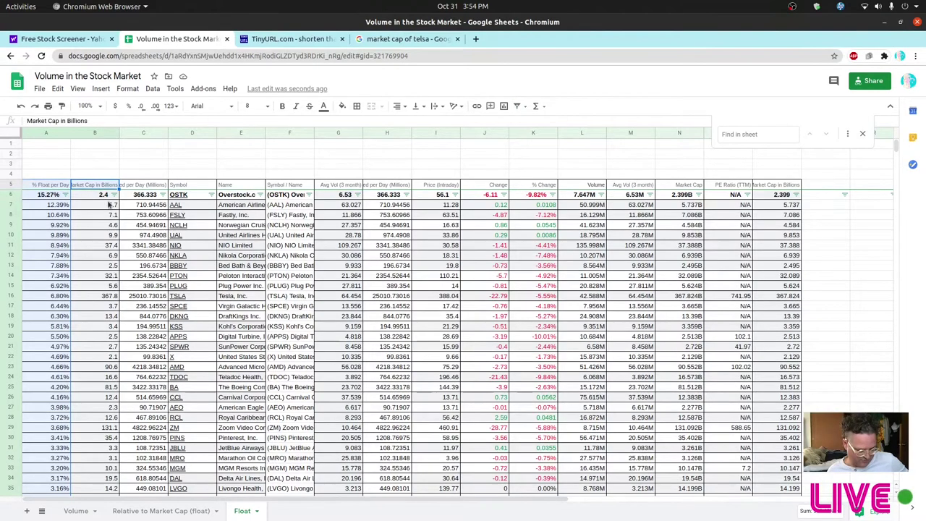
left_click_drag(899, 148, 902, 211)
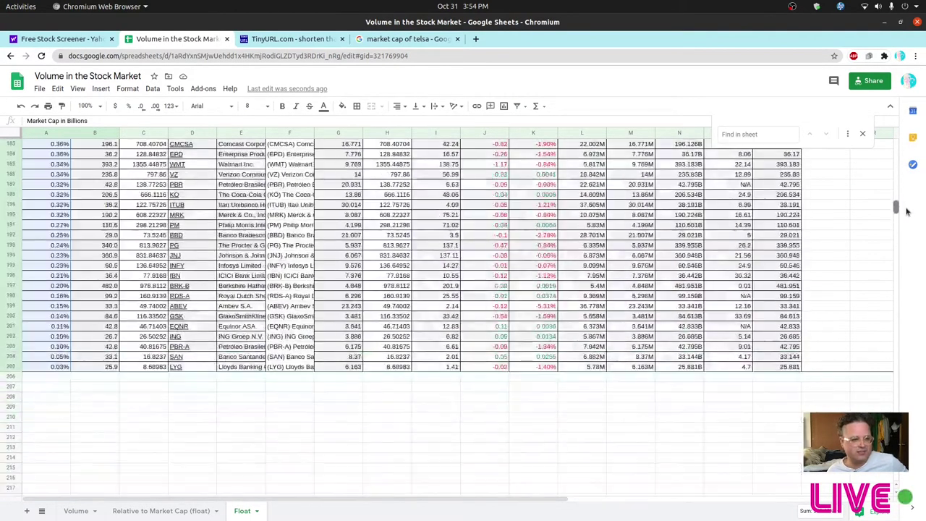
left_click(110, 368, "shift")
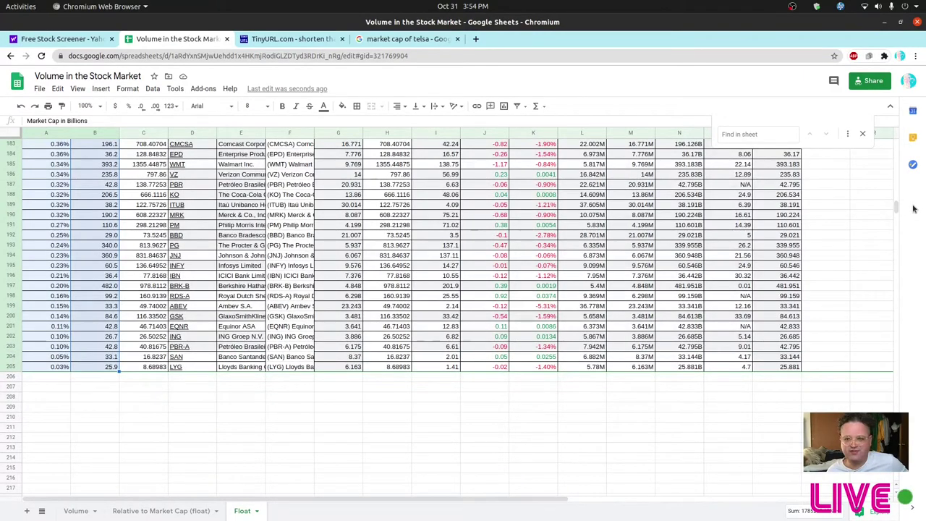
left_click_drag(897, 209, 900, 136)
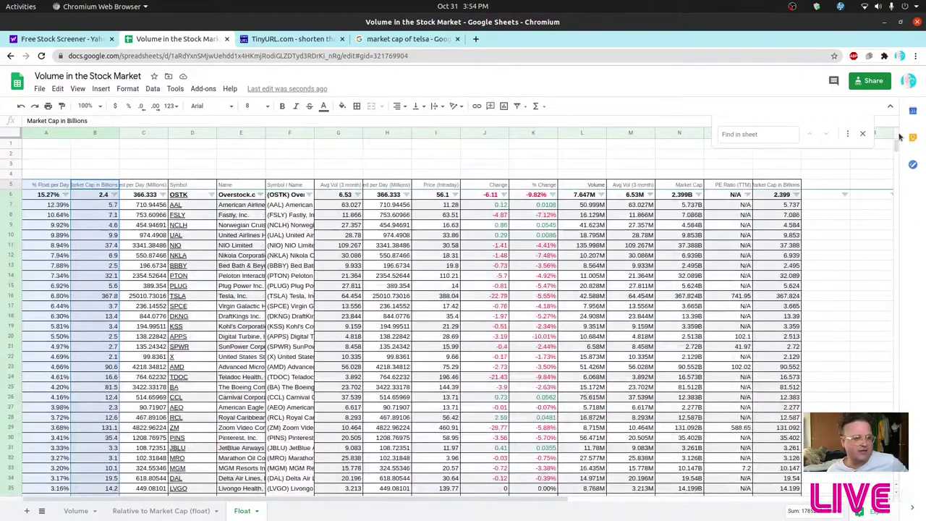
left_click(154, 188)
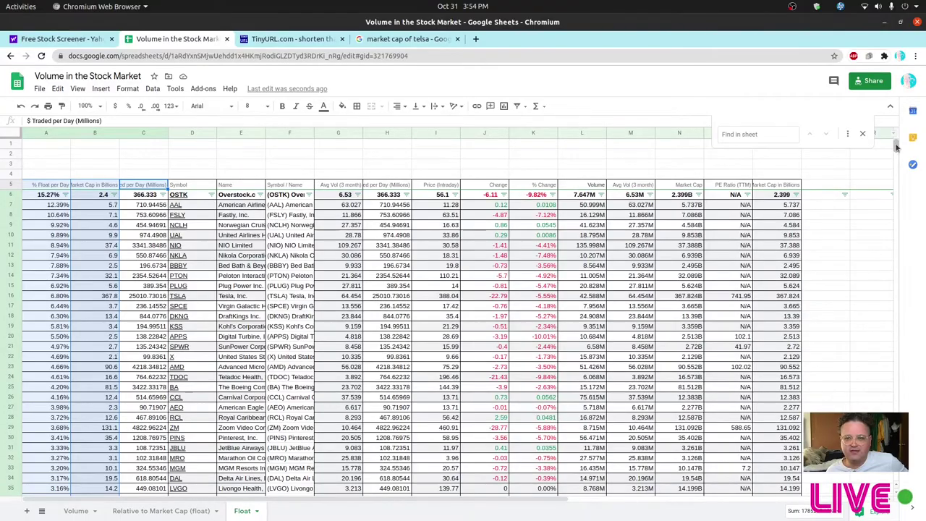
left_click_drag(896, 146, 897, 210)
left_click(160, 246)
key("ctrl+shift+Up")
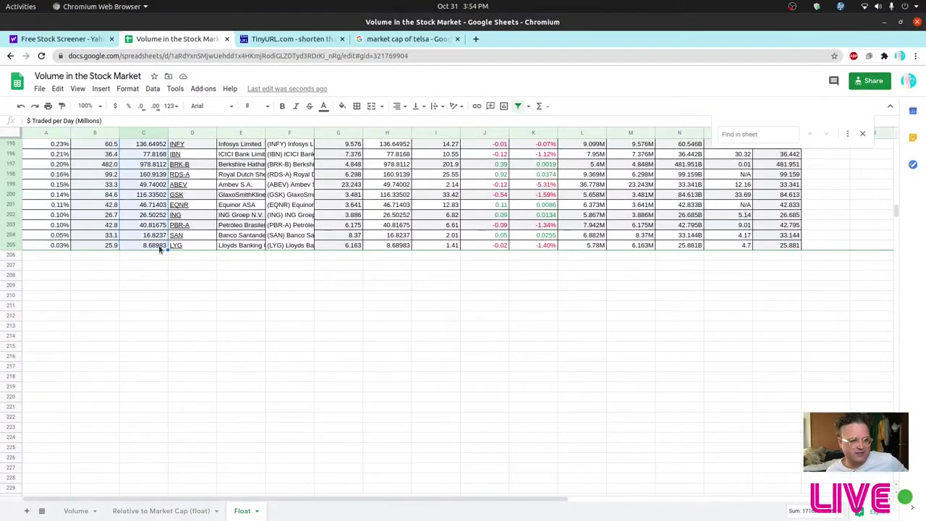
Select the first three columns of the "Float" table, including their headers, as one range A5:C205
left_click_drag(894, 210, 896, 142)
left_click(42, 185)
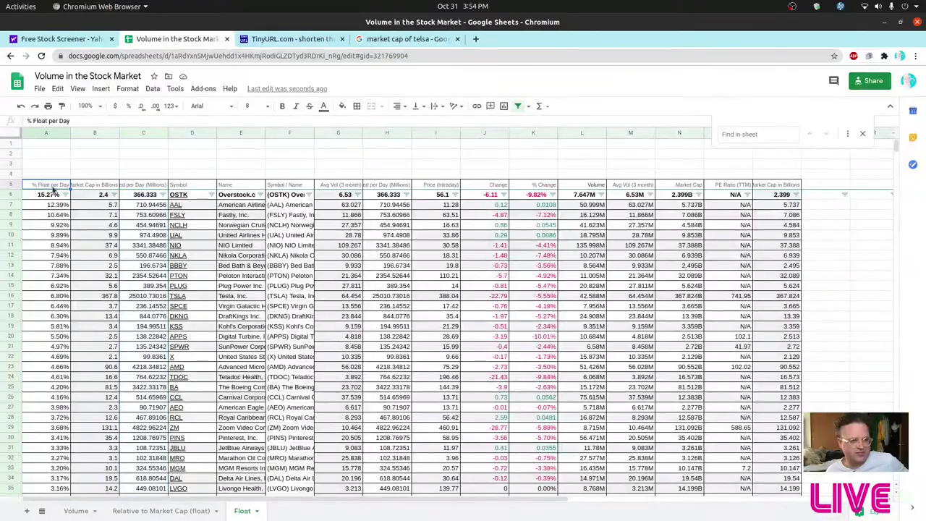
left_click_drag(899, 144, 895, 210)
left_click(158, 333, "shift")
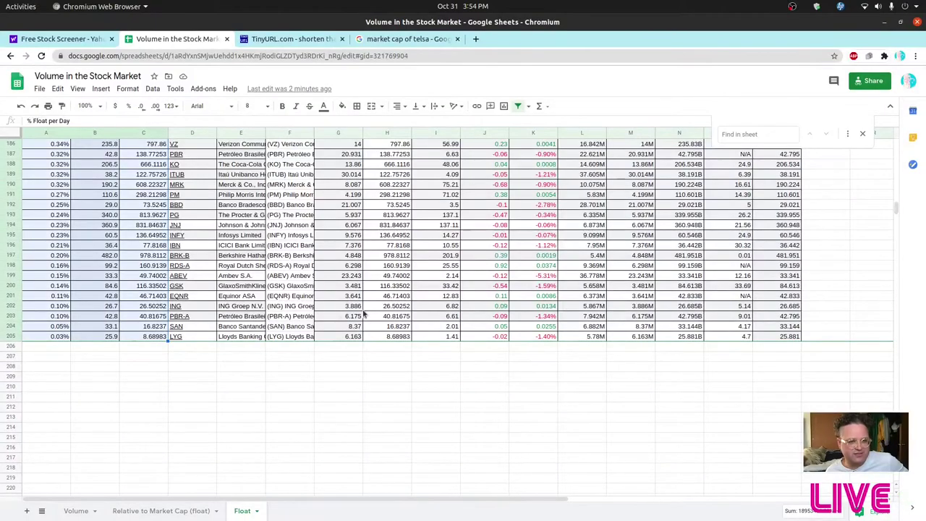
left_click_drag(897, 209, 896, 143)
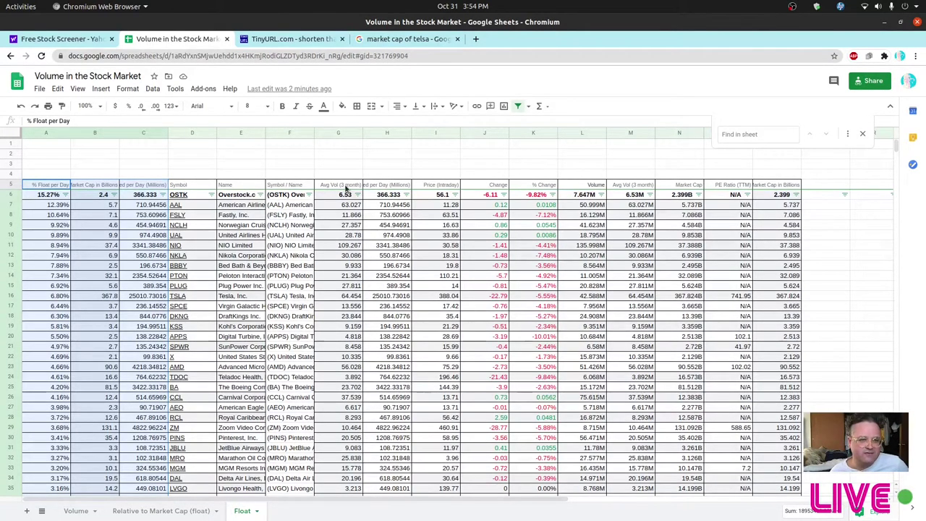
Add the "Avg Vol (3 month)" column, G5:G205, to the selected first three columns of the "Float" table
left_click(346, 186)
left_click_drag(896, 152, 895, 210)
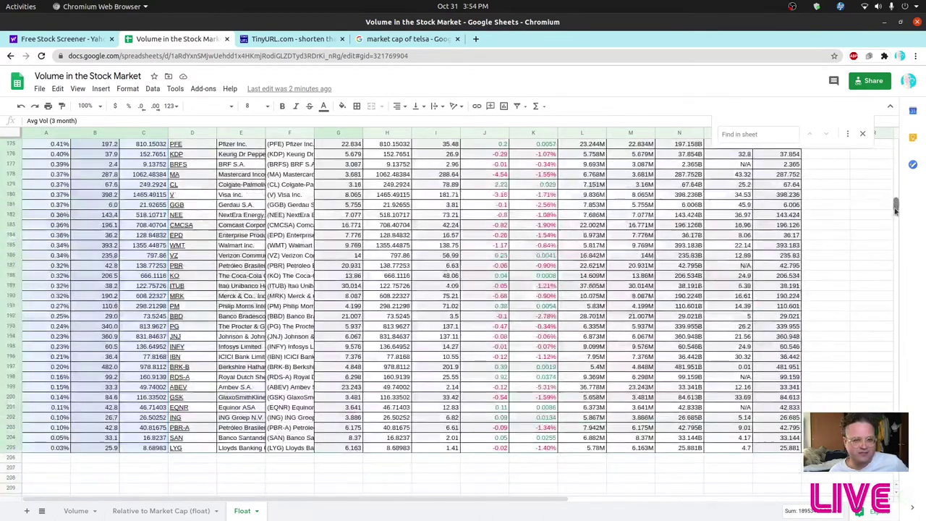
left_click(347, 451, "shift")
left_click_drag(897, 211, 895, 147)
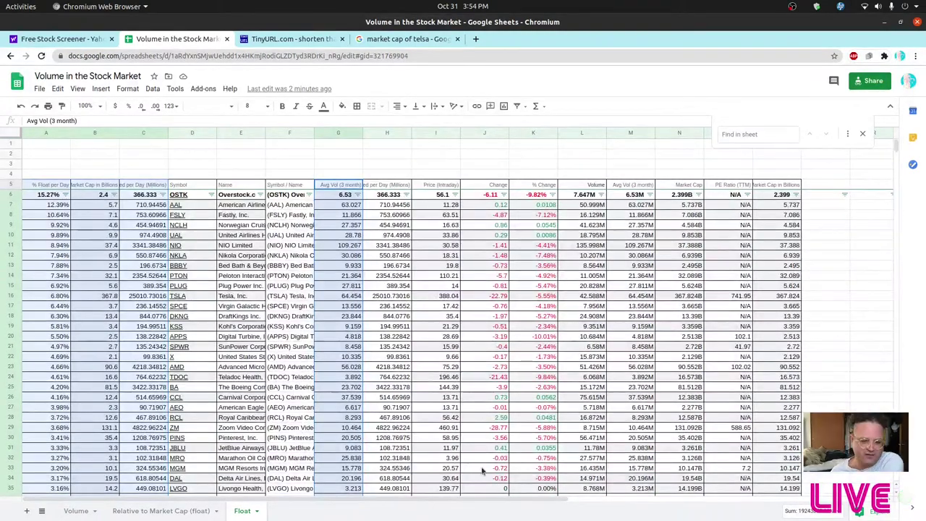
Insert a chart from the selected columns A5:C205 and G5:G205 and make it a smooth line chart
left_click_drag(509, 500, 658, 498)
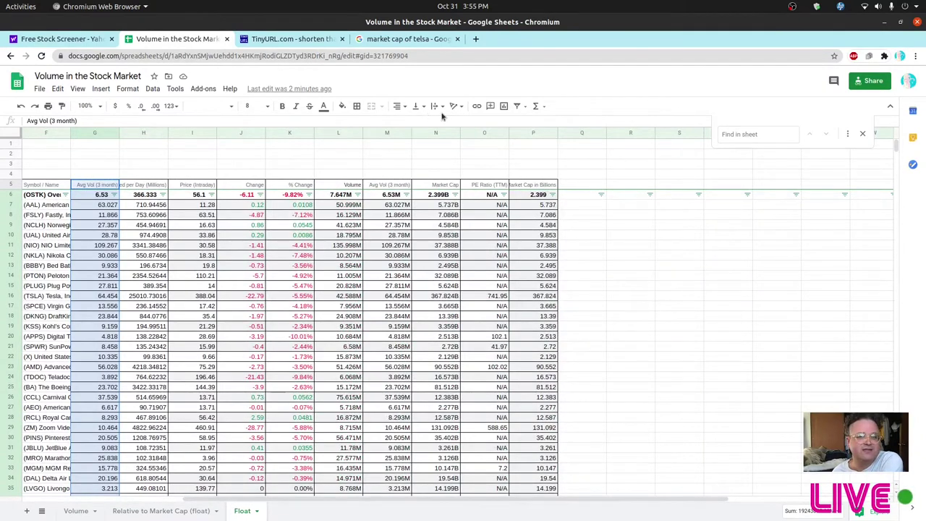
left_click(505, 107)
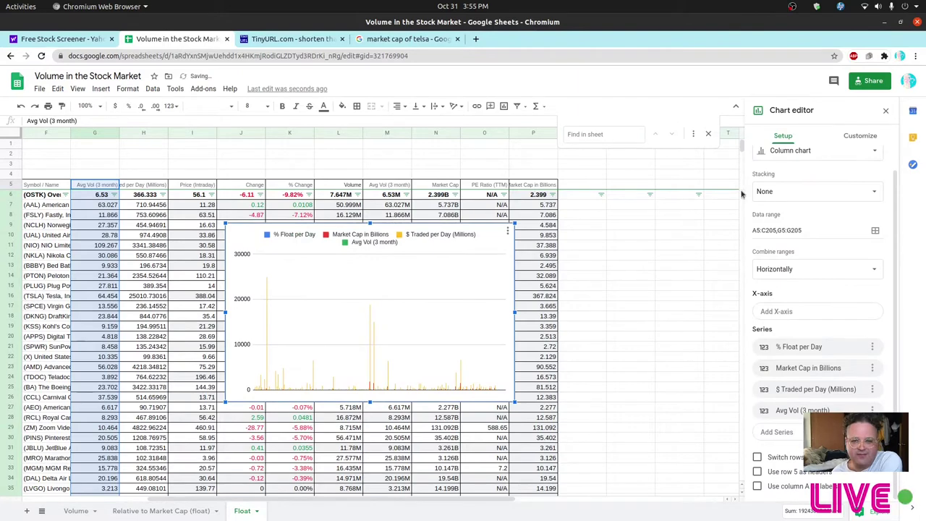
left_click(825, 156)
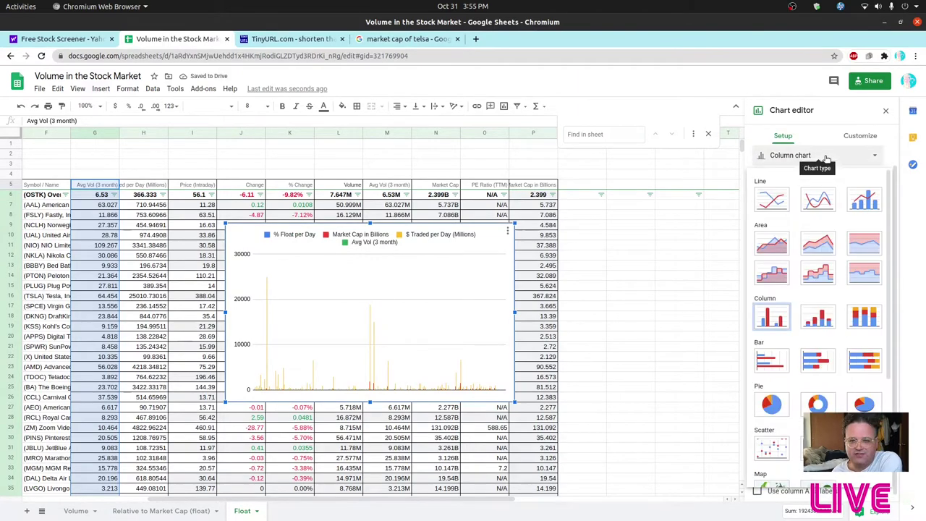
left_click(820, 199)
Give the chart's vertical axis a log scale and close the chart editor
left_click(856, 134)
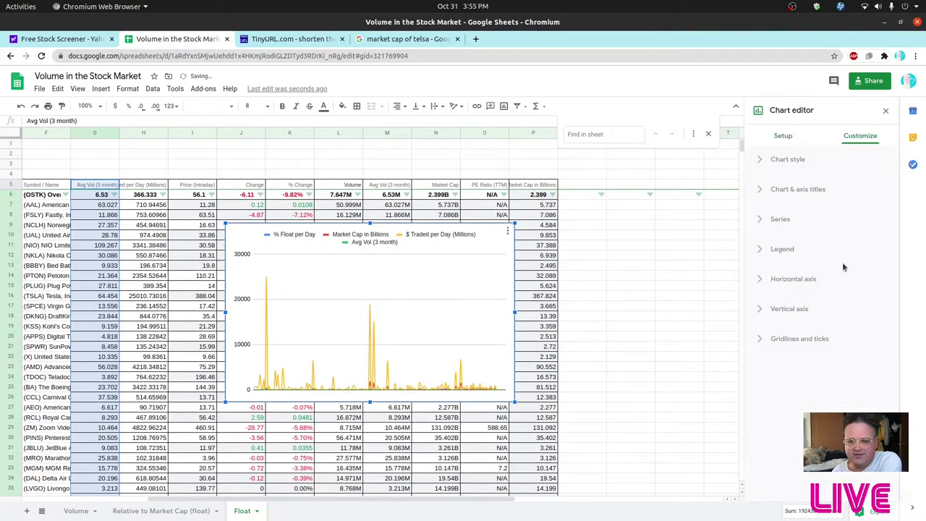
left_click(761, 309)
scroll(801, 388, "down", 3)
left_click(758, 418)
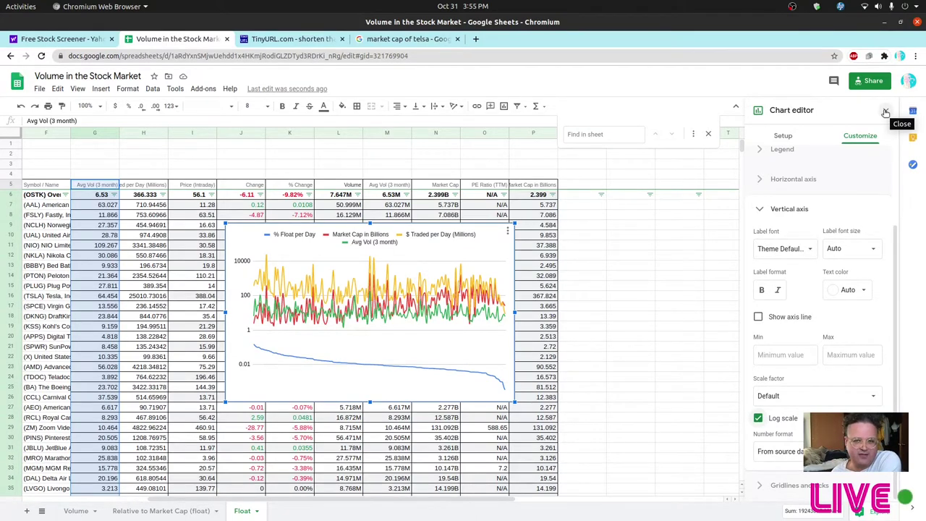
left_click(886, 112)
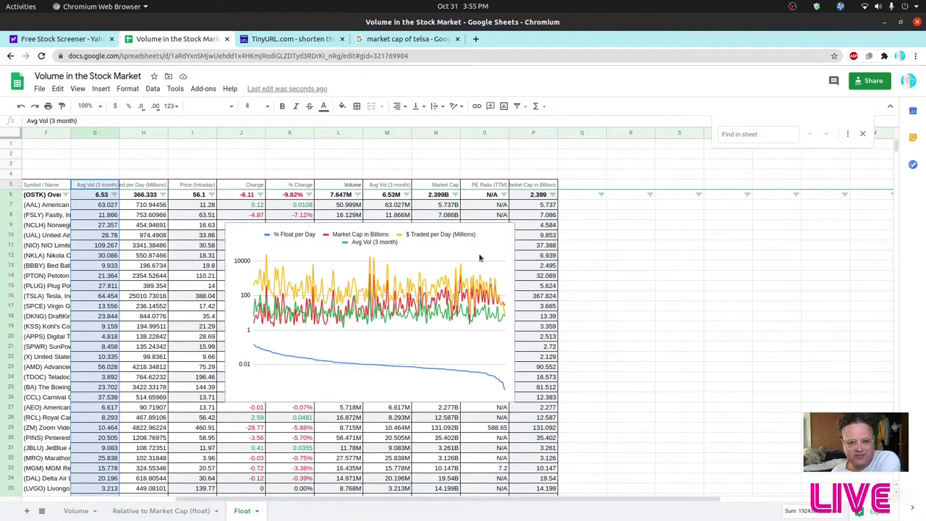
Move the chart beside the table at column Q and enlarge it to about columns Q to Z, rows 5 to 33
left_click_drag(470, 257, 552, 255)
left_click_drag(791, 246, 812, 212)
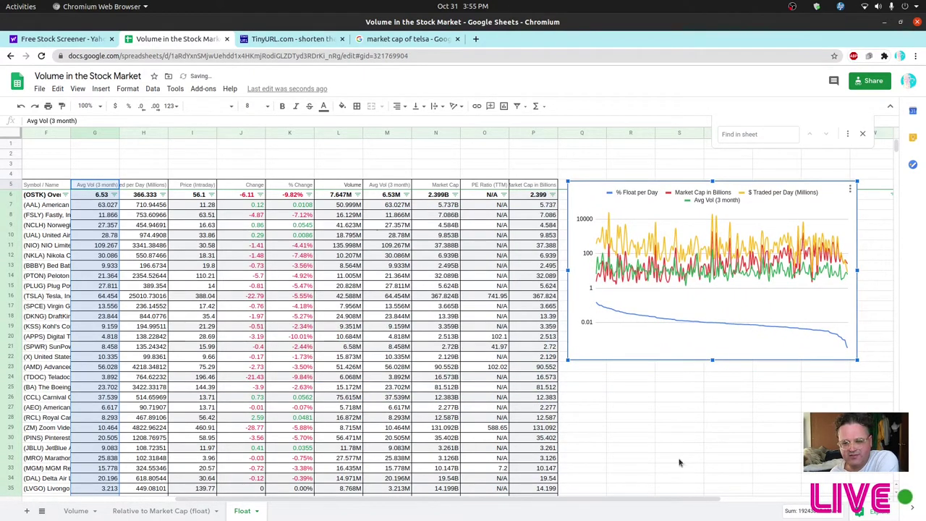
left_click_drag(702, 501, 853, 501)
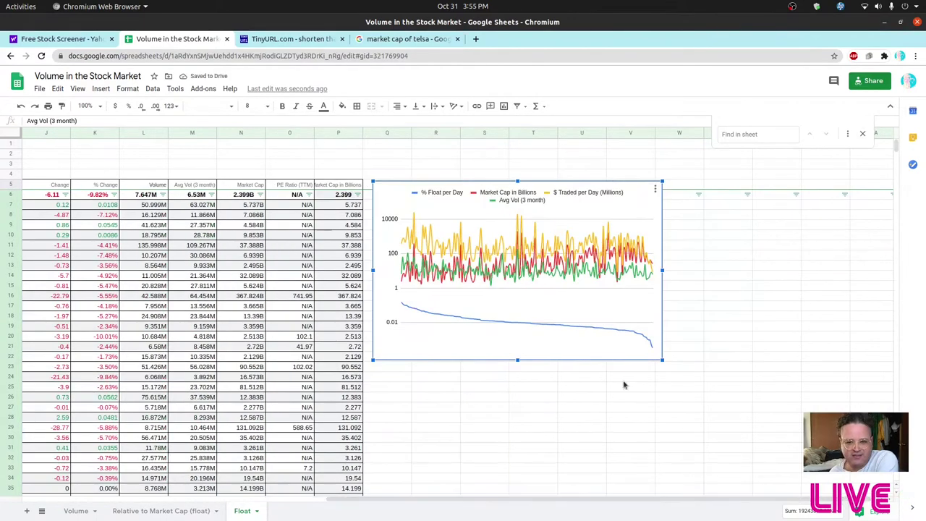
left_click_drag(660, 358, 847, 475)
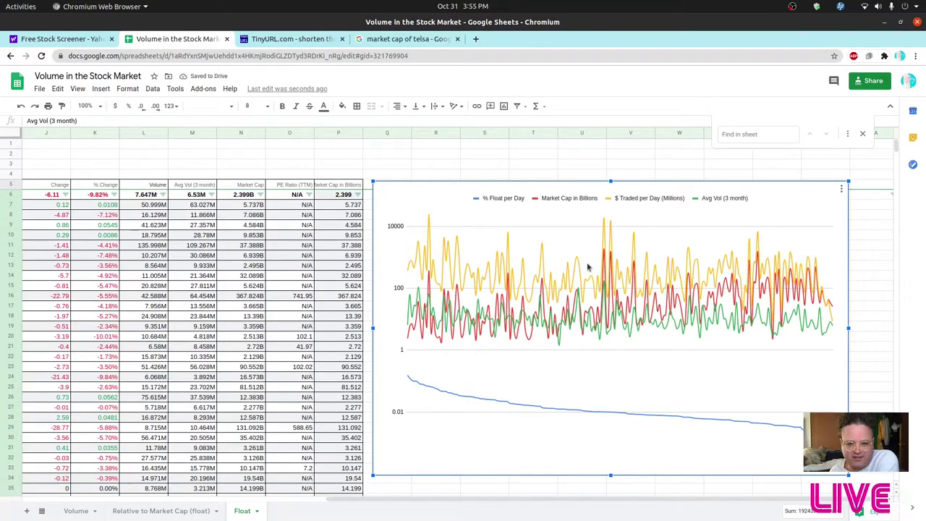
Examine how the market cap, dollars traded and average volume lines compare with the falling float percentage line
mouse_move(591, 281)
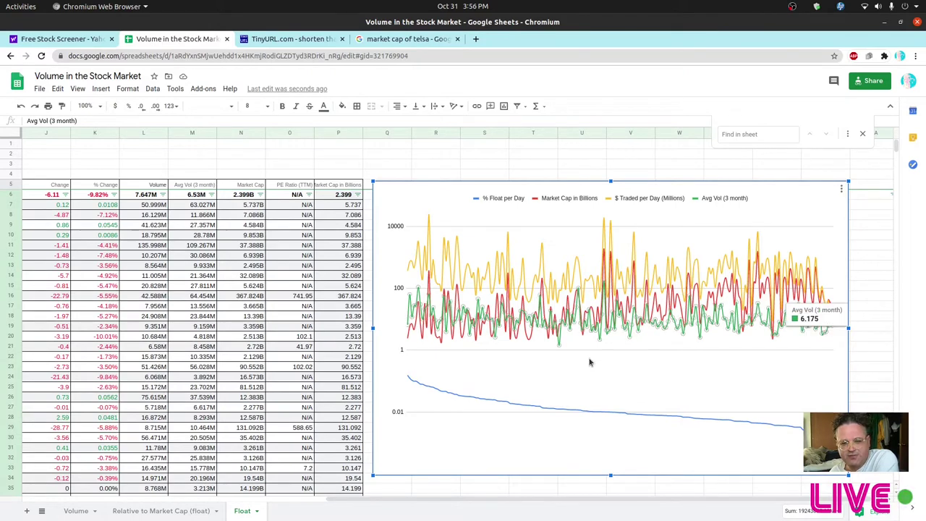
mouse_move(407, 374)
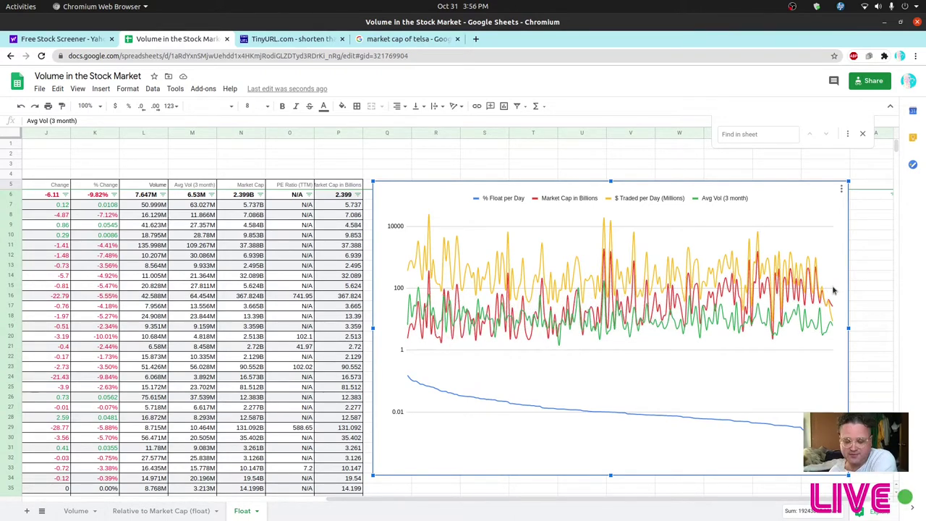
left_click(865, 288)
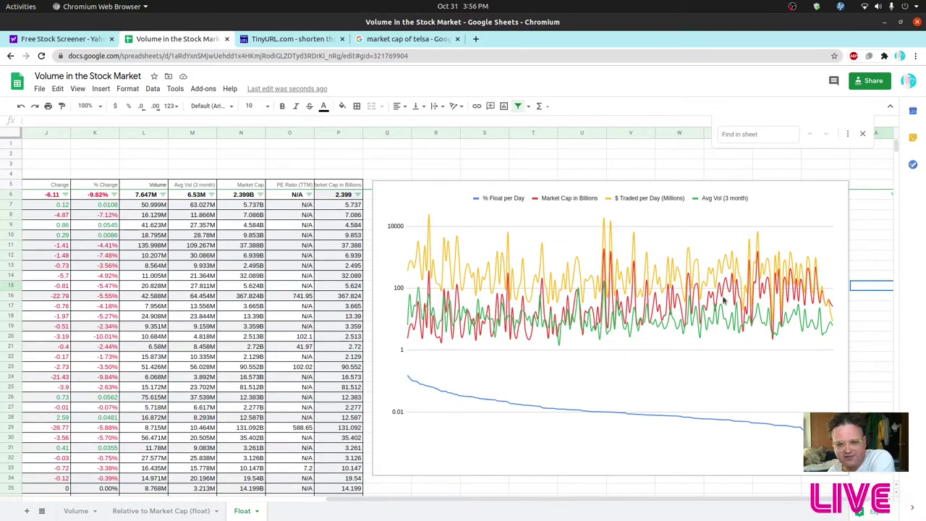
left_click(865, 321)
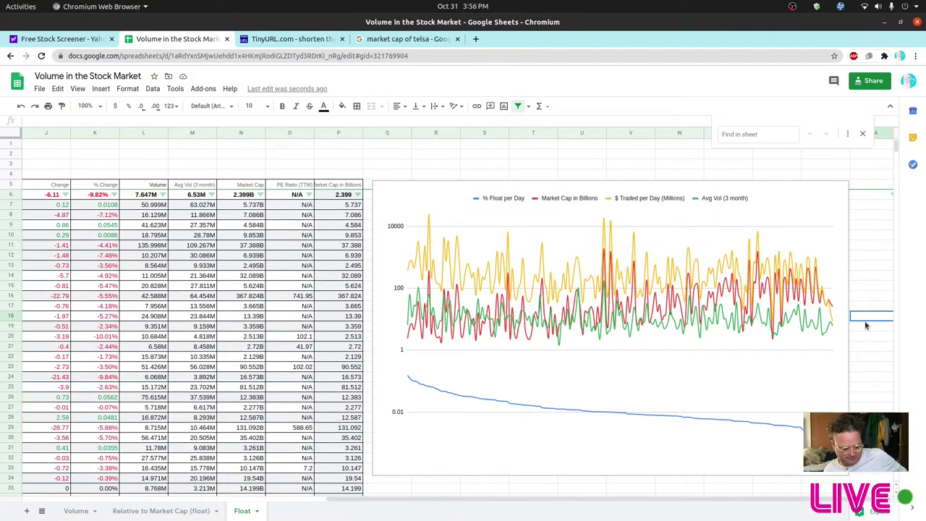
Add a new sheet to the spreadsheet and rename it "Volume of Everything"
key("ctrl+z")
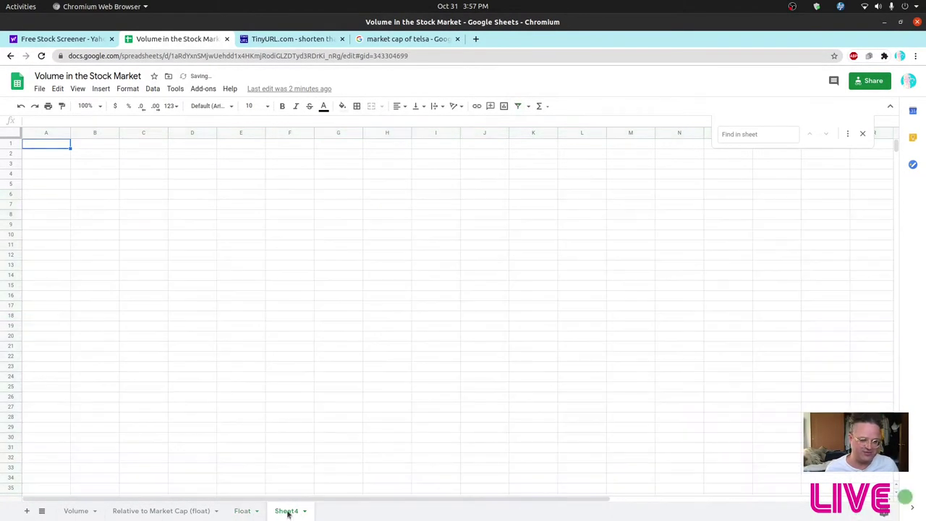
double_click(287, 511)
type("Volume o")
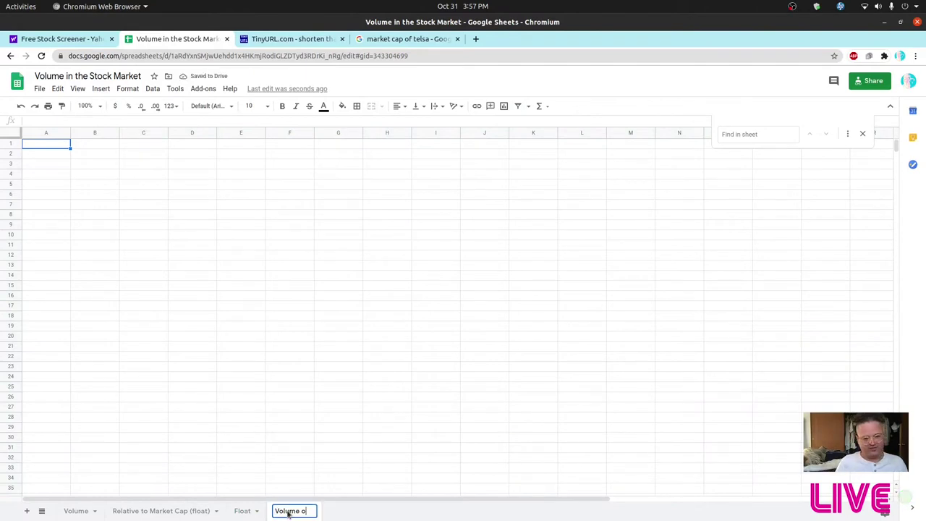
type("f Everything")
key("Return")
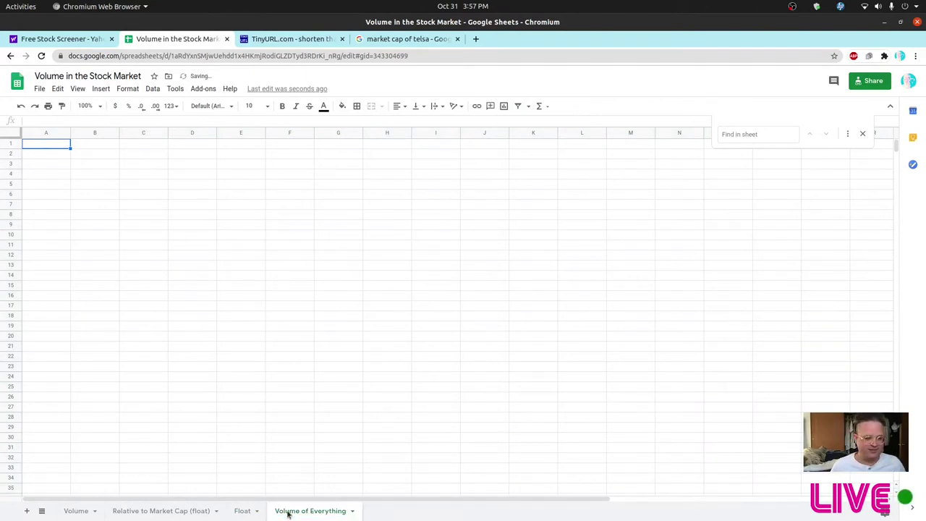
Copy the entire table on the "Float" sheet with its header row, A5:P205
left_click(243, 510)
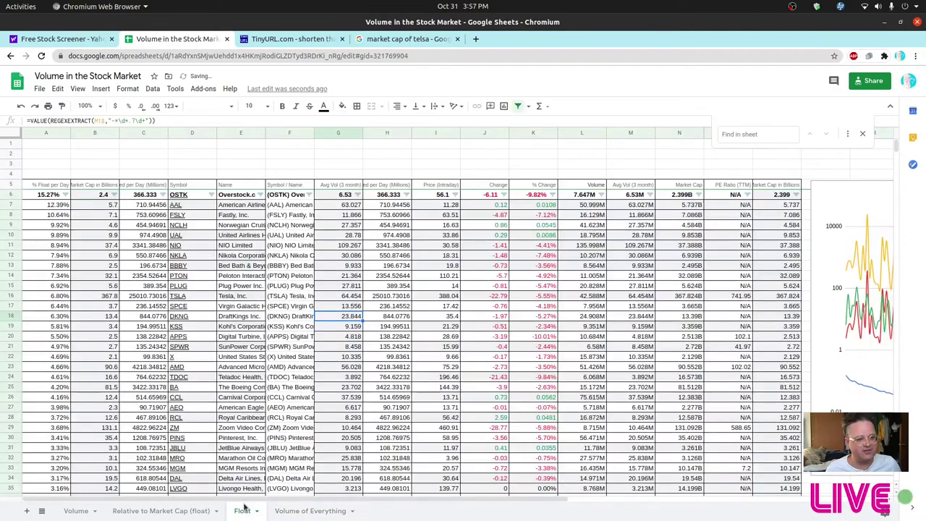
left_click(34, 186)
scroll(749, 382, "down", 5)
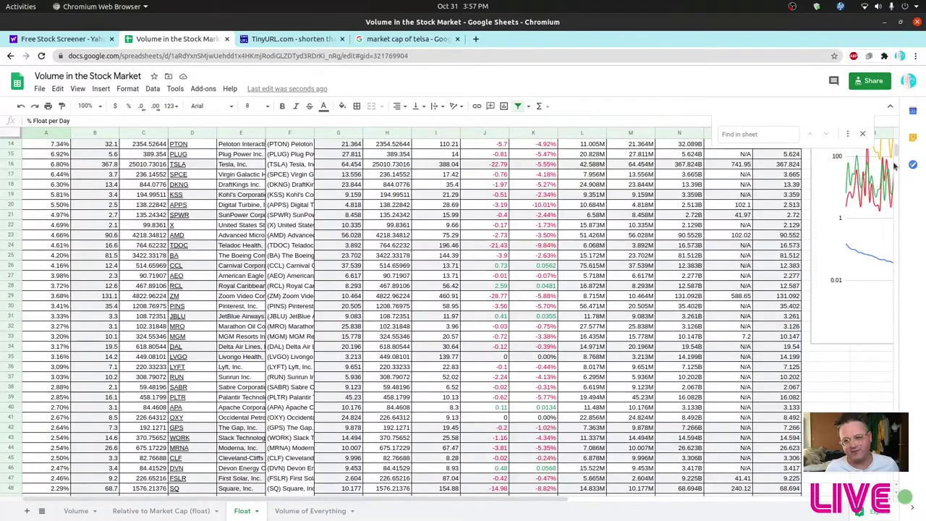
left_click_drag(895, 152, 897, 210)
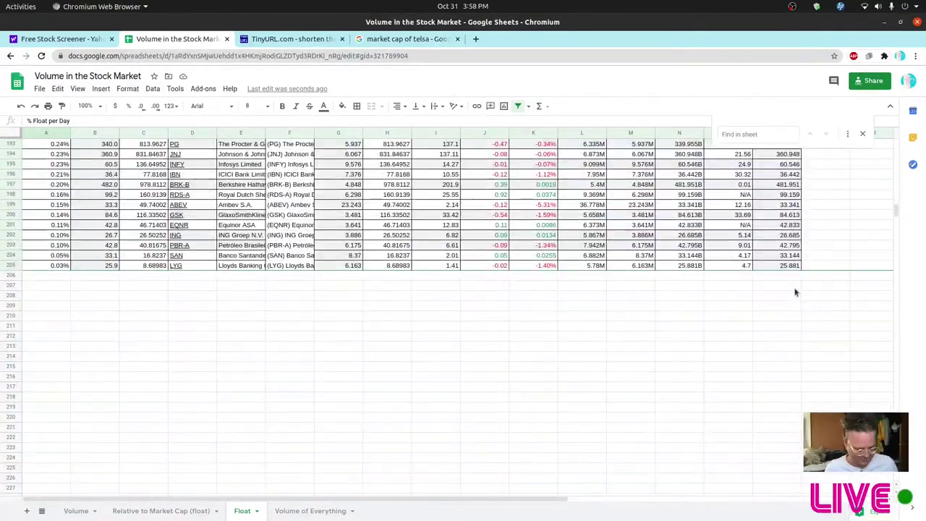
left_click(792, 268, "shift")
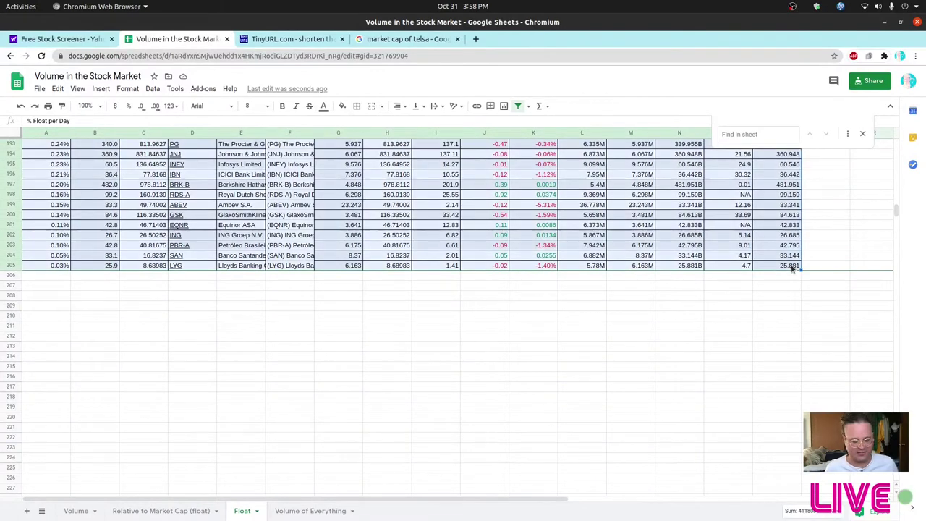
Paste the copied table into the "Volume of Everything" sheet starting at cell A2
left_click(304, 510)
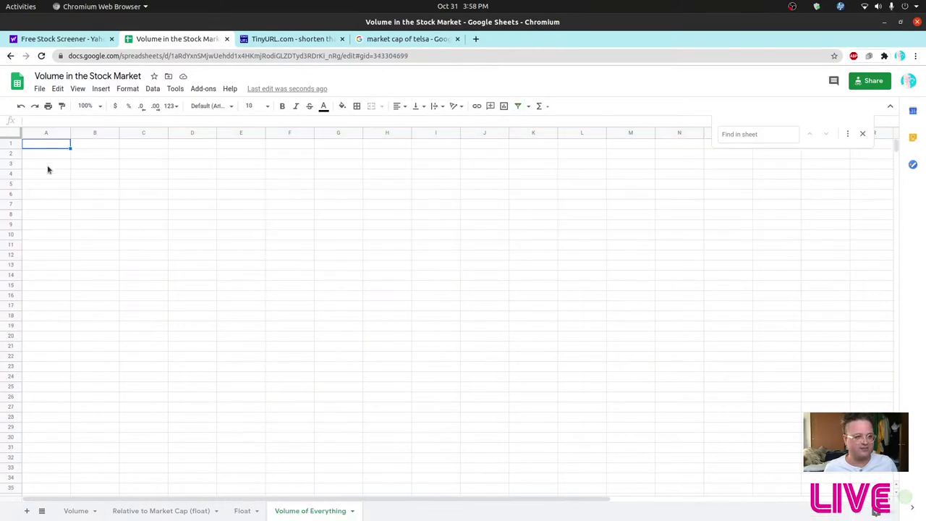
key("Down")
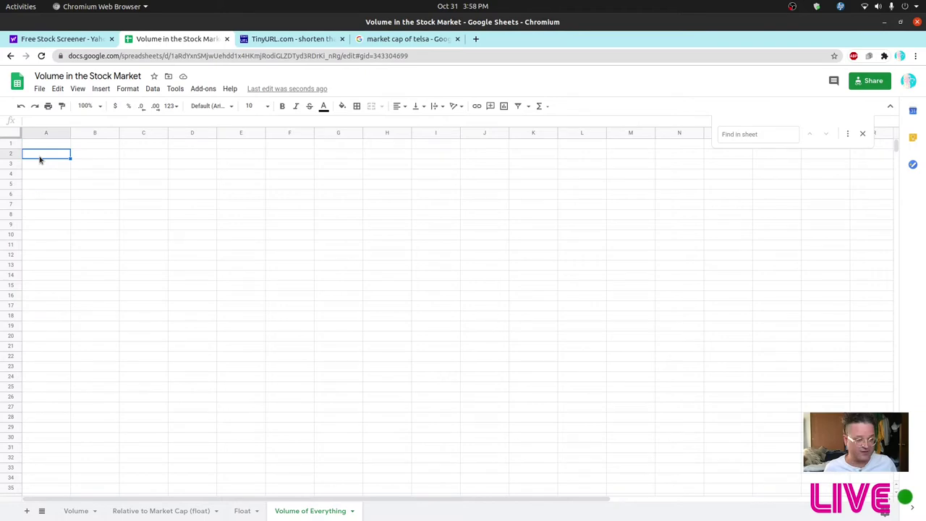
key("ctrl+v")
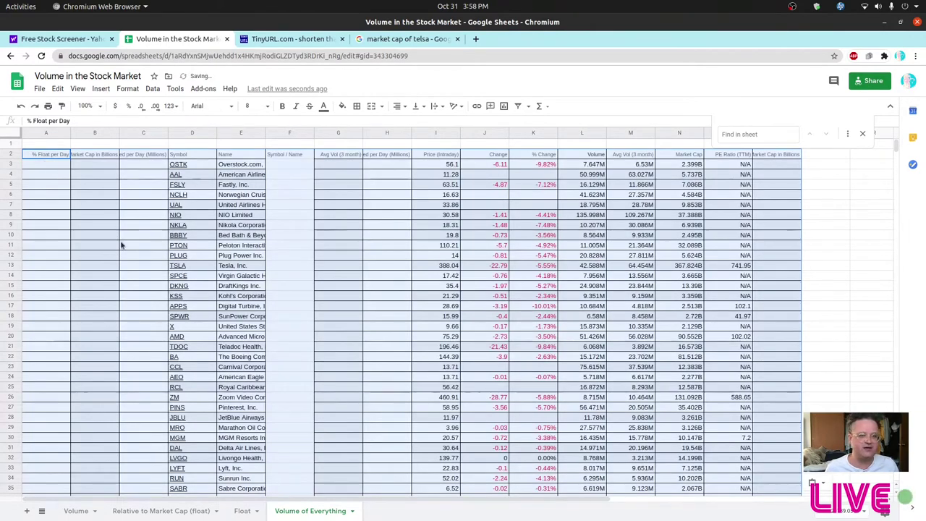
left_click(853, 278)
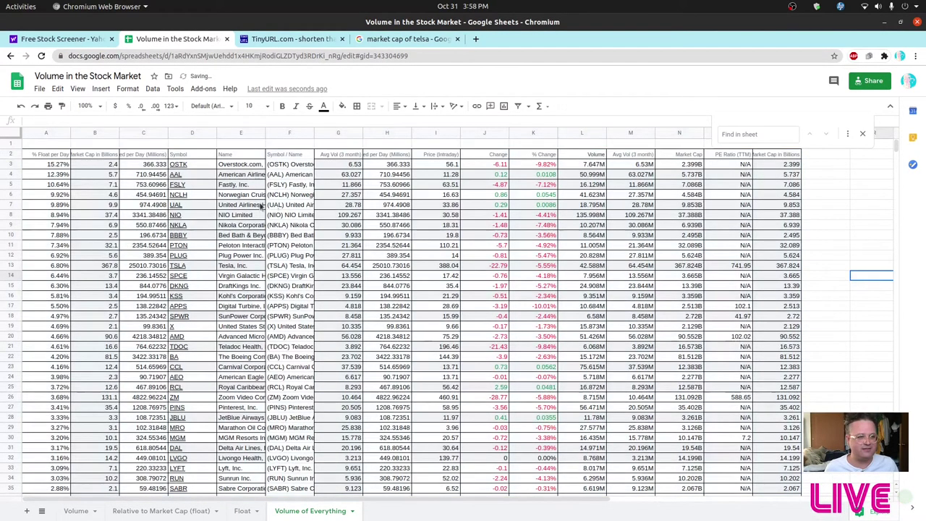
Insert a column before "% Float per Day" and paste a copy of the whole "Avg Vol (3 month)" column into it from A2
left_click(346, 134)
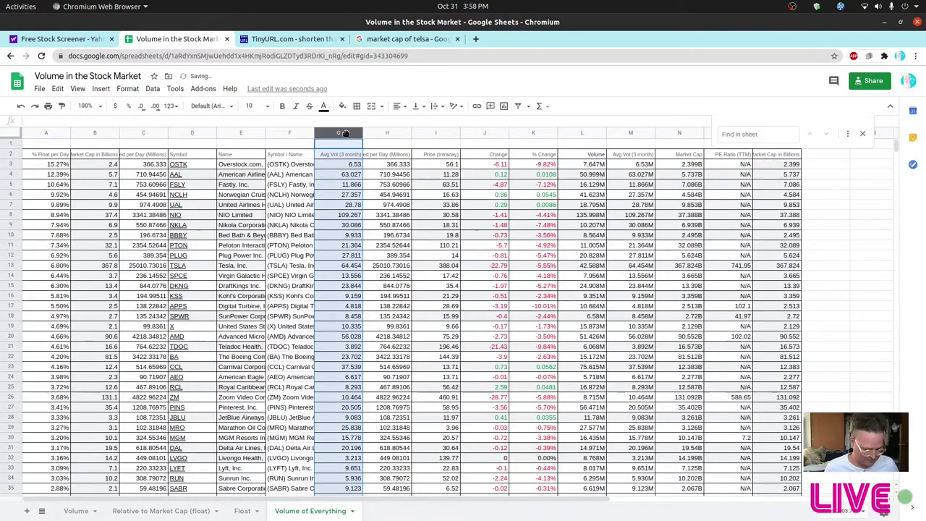
key("ctrl+c")
left_click(50, 134)
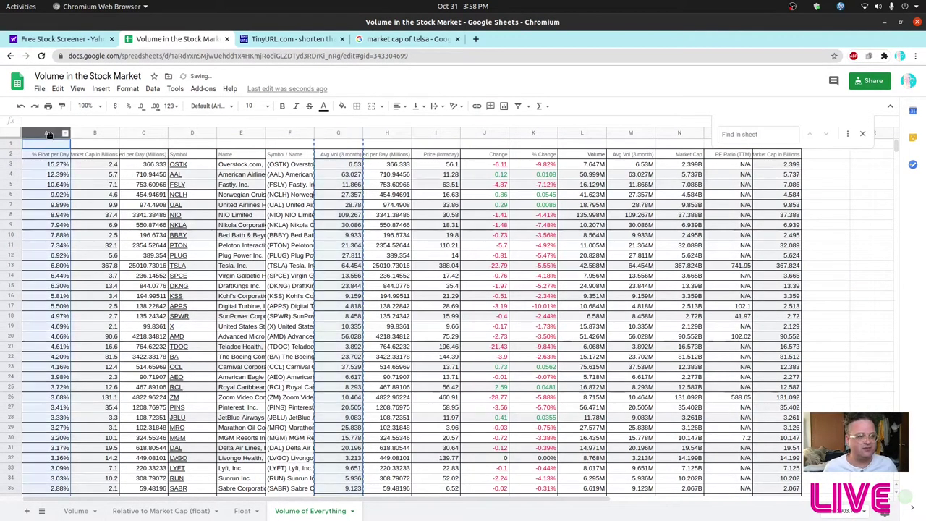
right_click(51, 135)
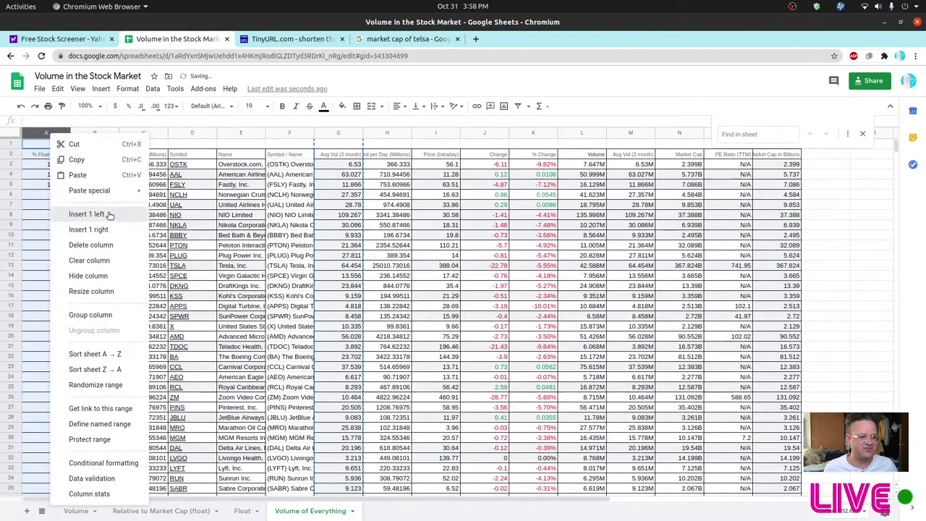
left_click(109, 214)
left_click(55, 159)
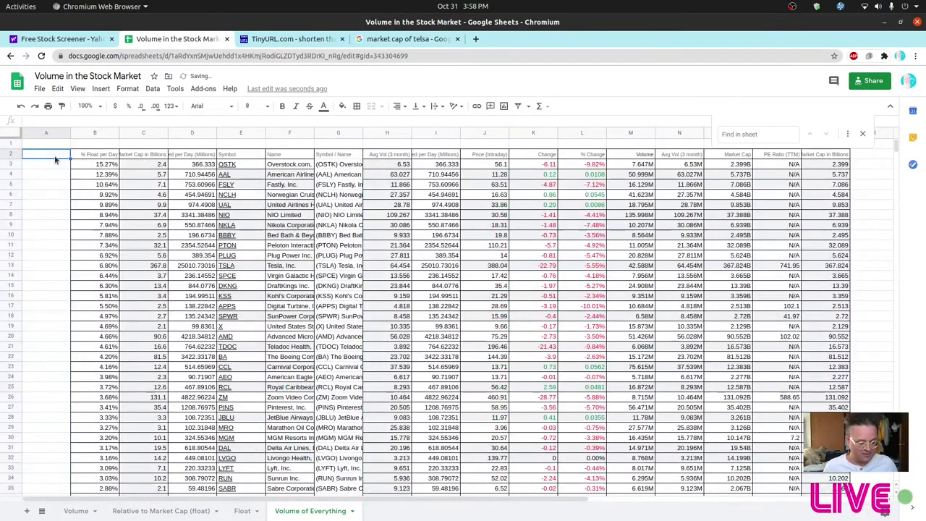
key("ctrl+v")
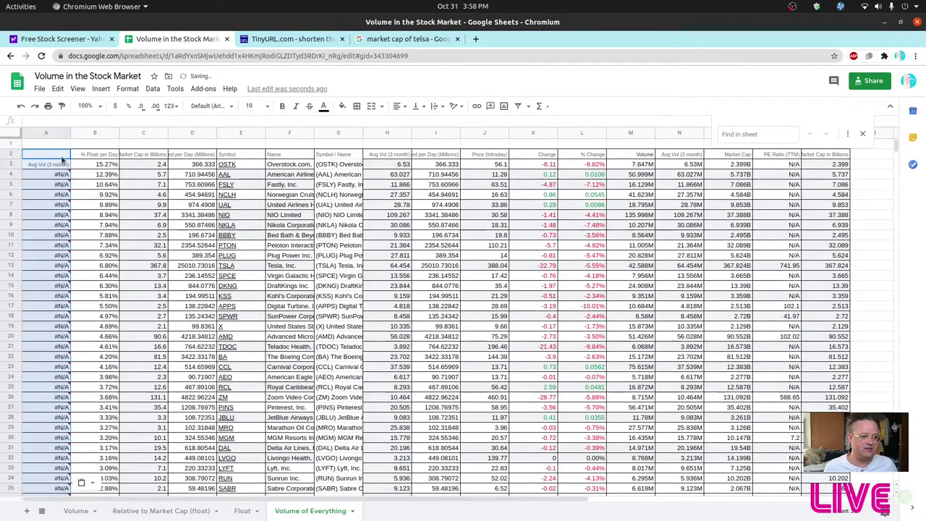
Copy the whole "Avg Vol (3 month)" column H again and paste it over the entire column A
left_click(379, 154)
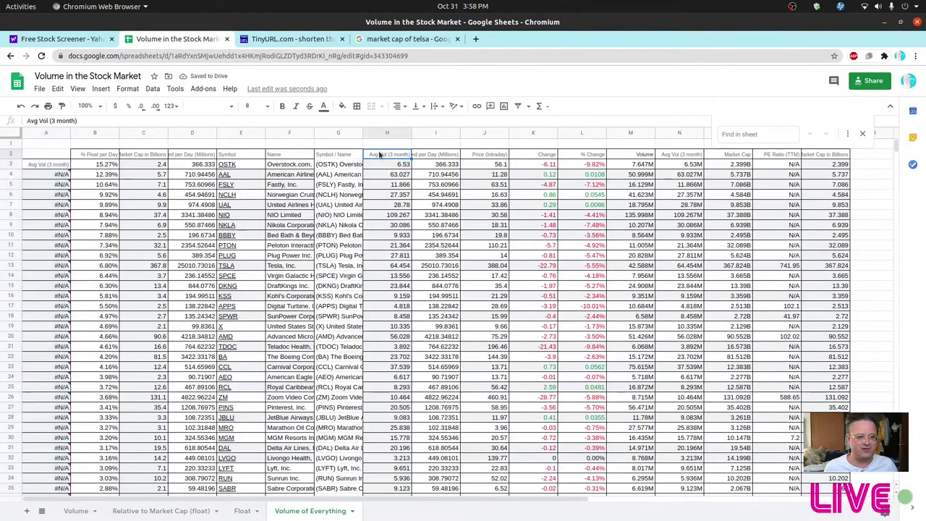
left_click(61, 154)
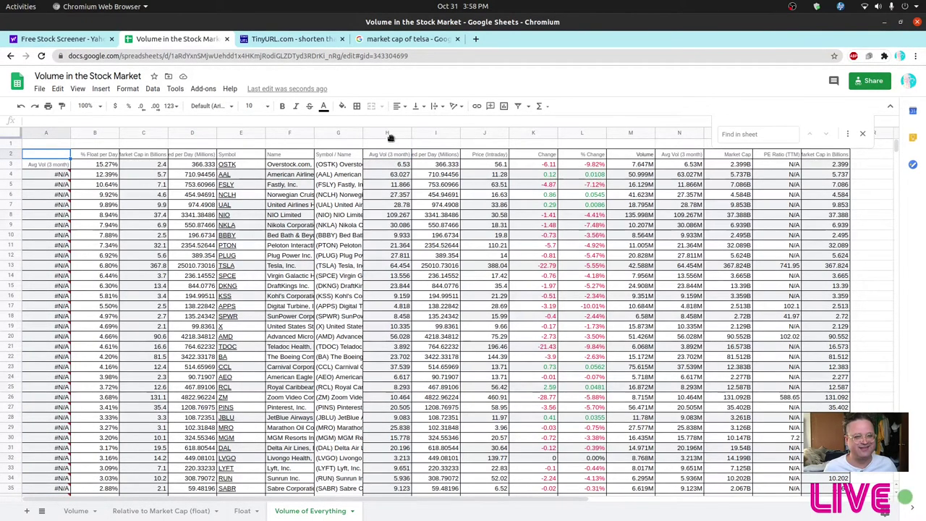
left_click(390, 134)
key("ctrl+c")
left_click(53, 135)
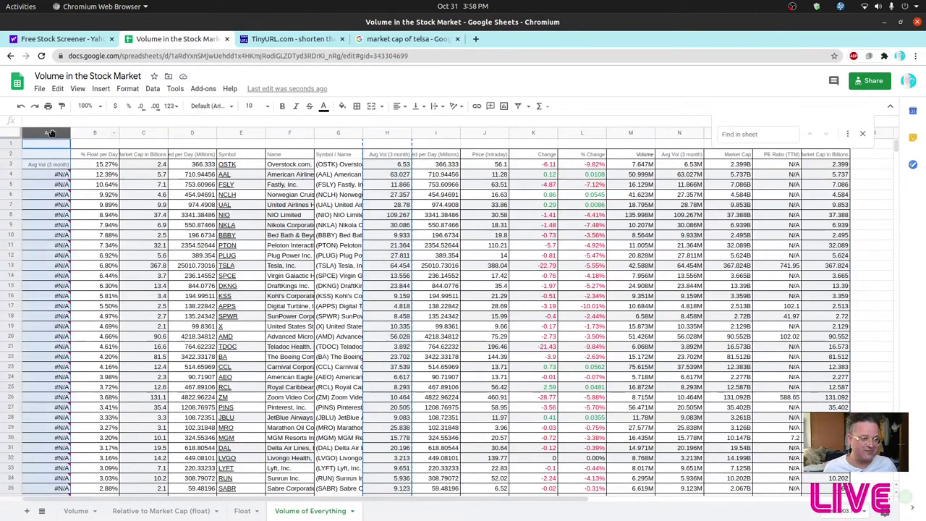
key("ctrl+v")
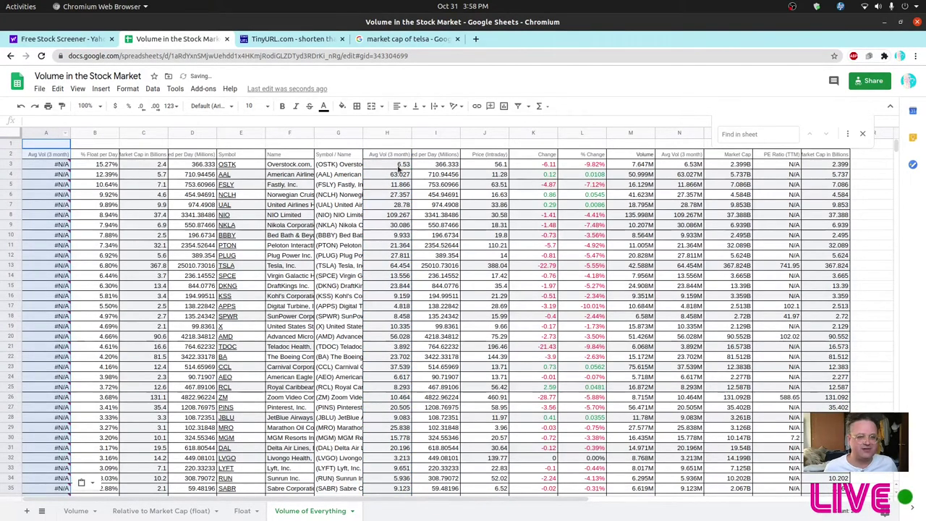
Replace the broken formula in cell A3 with a reference to the dollars-traded cell, =I3
double_click(57, 163)
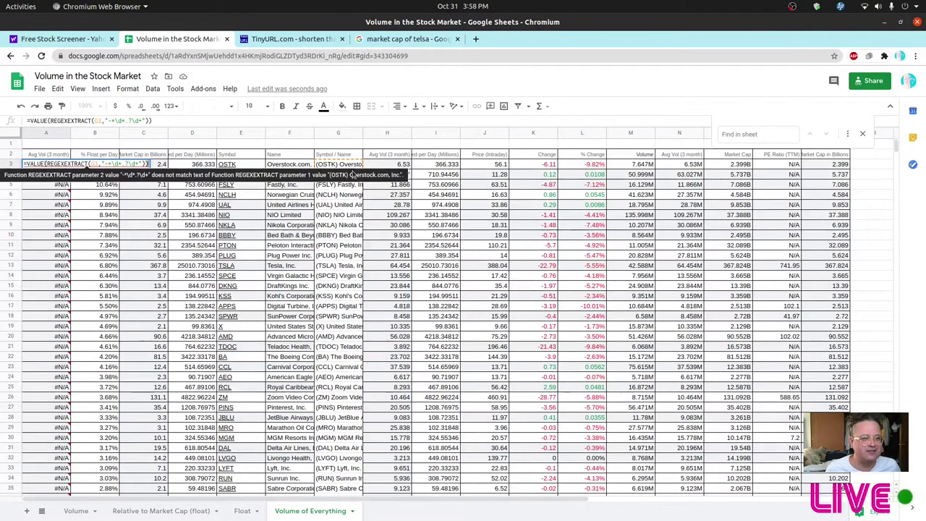
key("Escape")
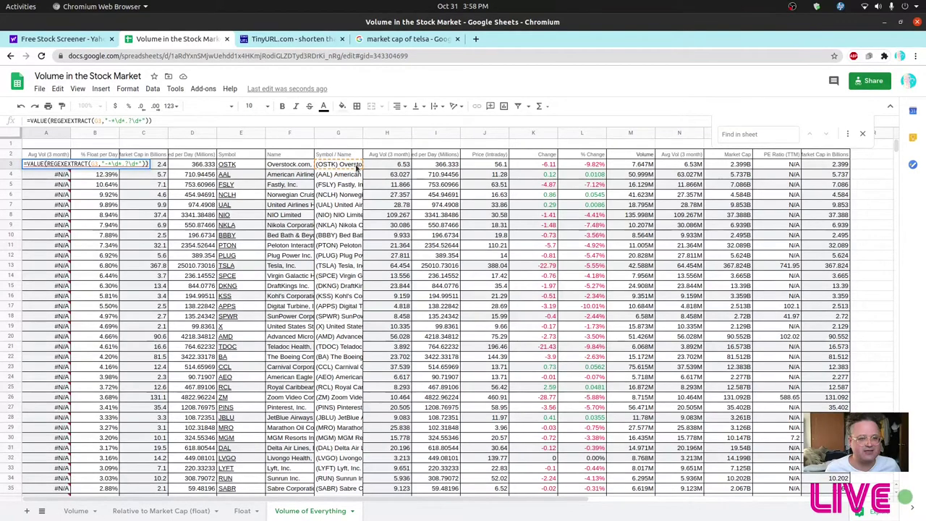
left_click(357, 167)
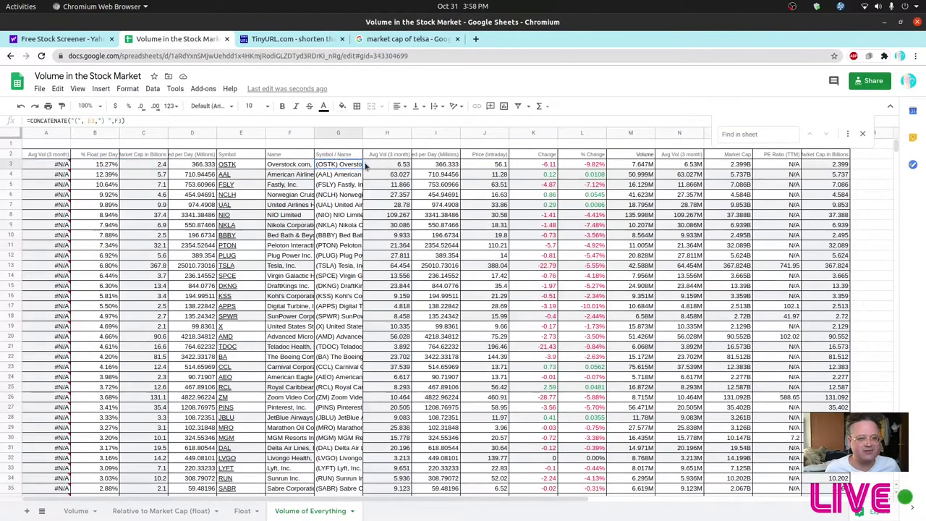
double_click(56, 164)
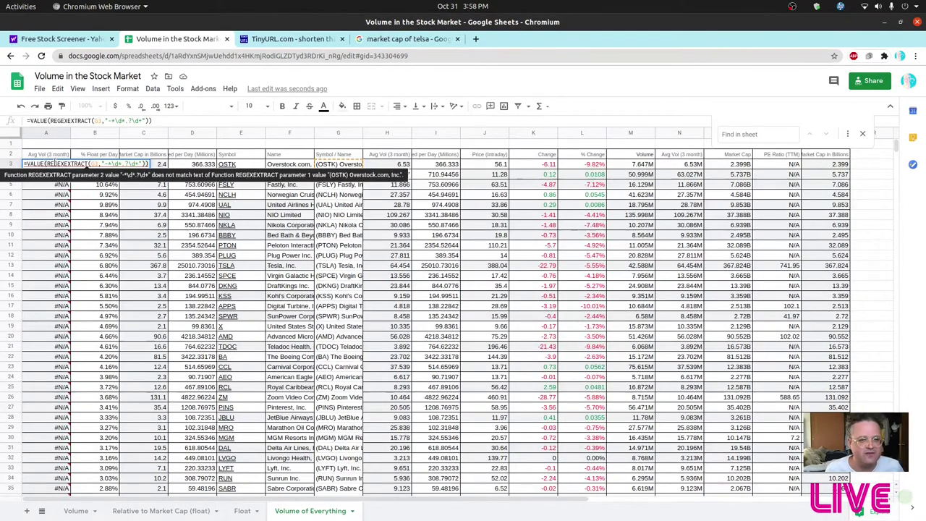
key("Home")
key("shift+Right")
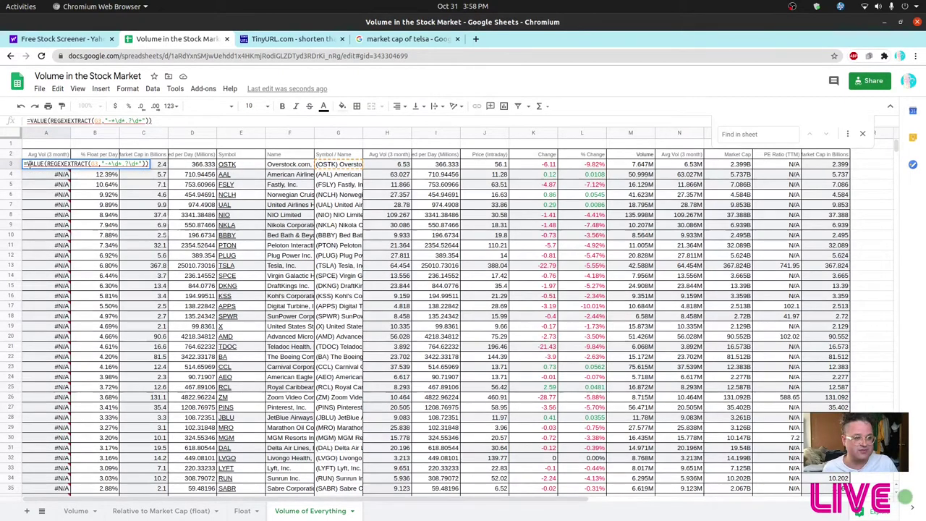
key("shift+End")
type("=")
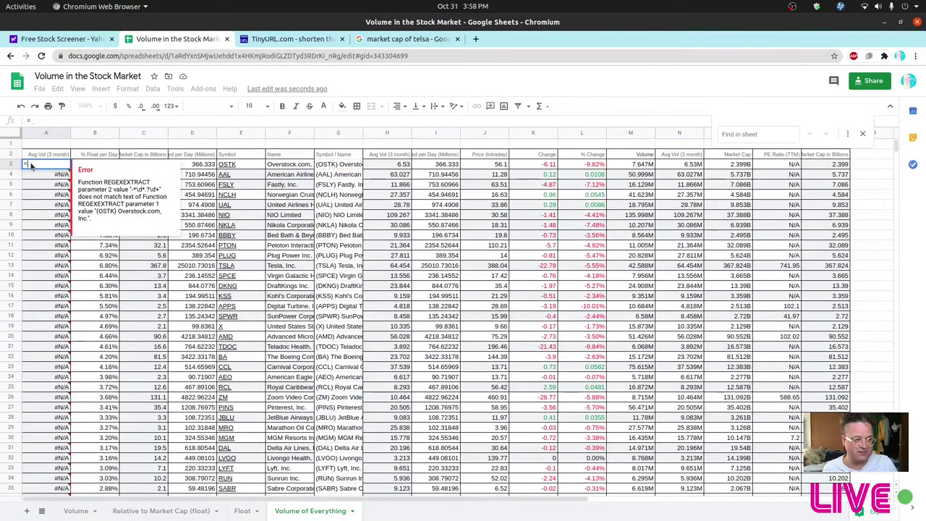
left_click(430, 167)
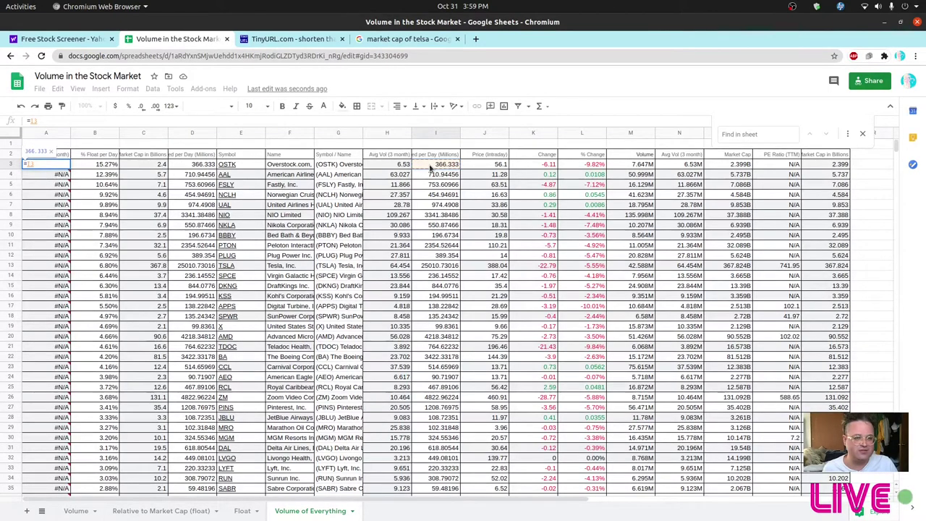
key("Return")
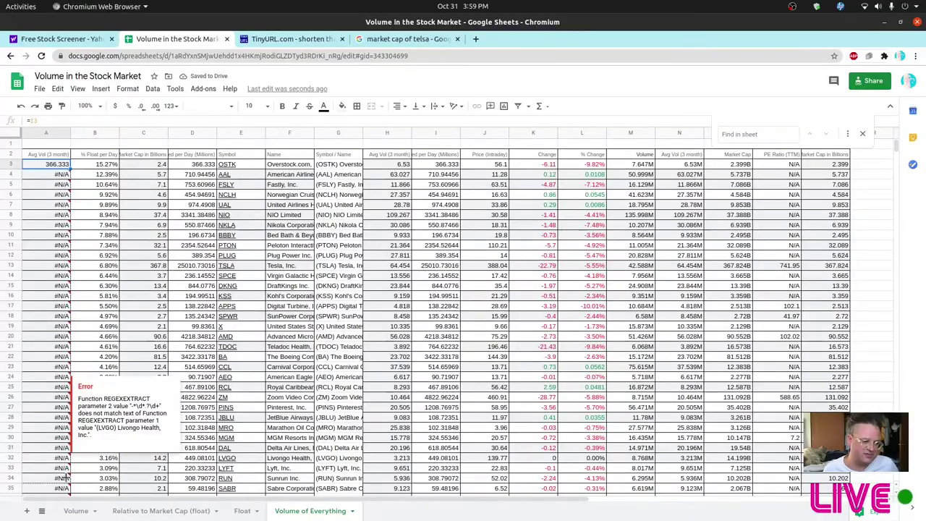
Fill the A3 formula down column A through the table's last row, 202
scroll(51, 456, "down", 5)
scroll(65, 512, "down", 10)
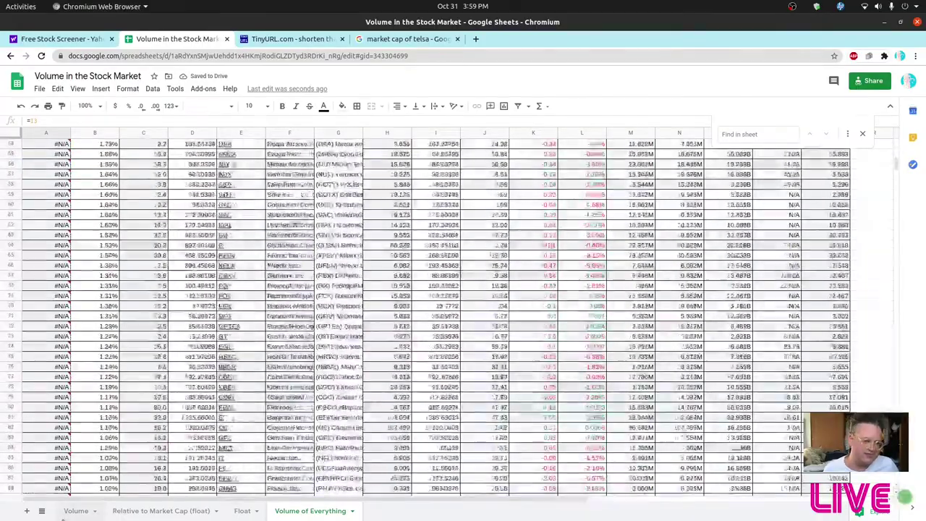
scroll(64, 512, "down", 10)
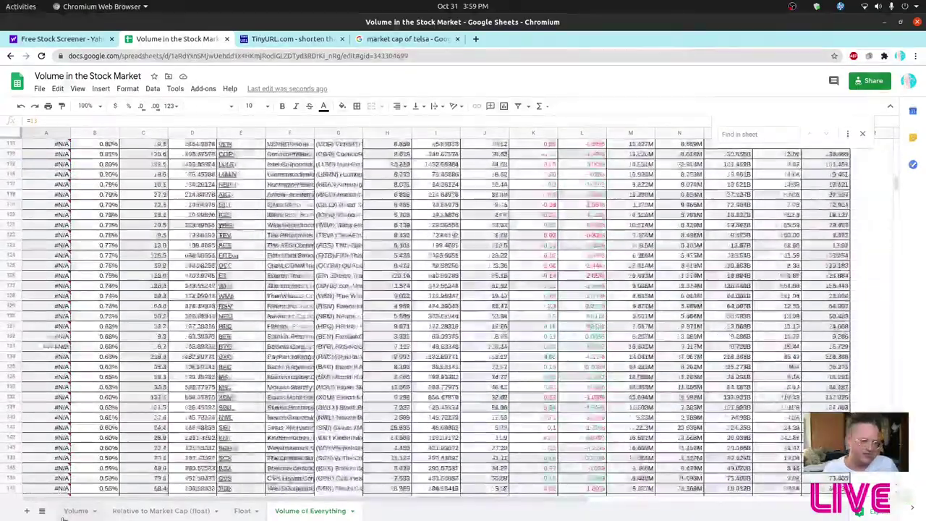
scroll(64, 512, "down", 8)
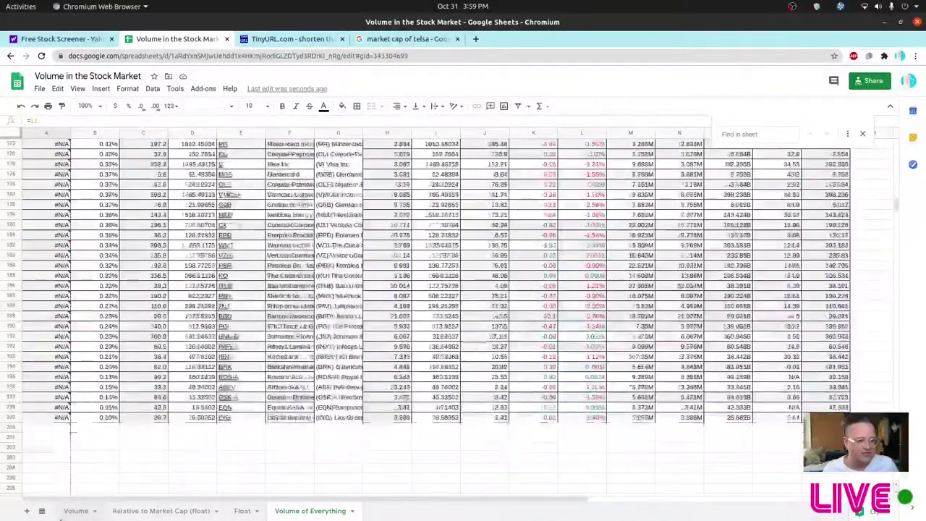
mouse_move(63, 304)
key("ctrl+z")
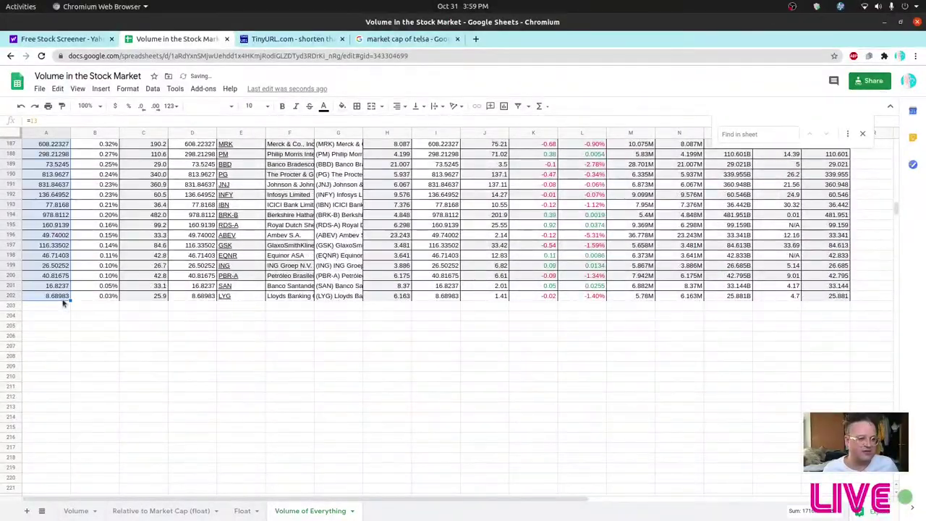
Sort the data rows 3 to 202, without the header row, by column A from Z to A
left_click_drag(897, 209, 897, 141)
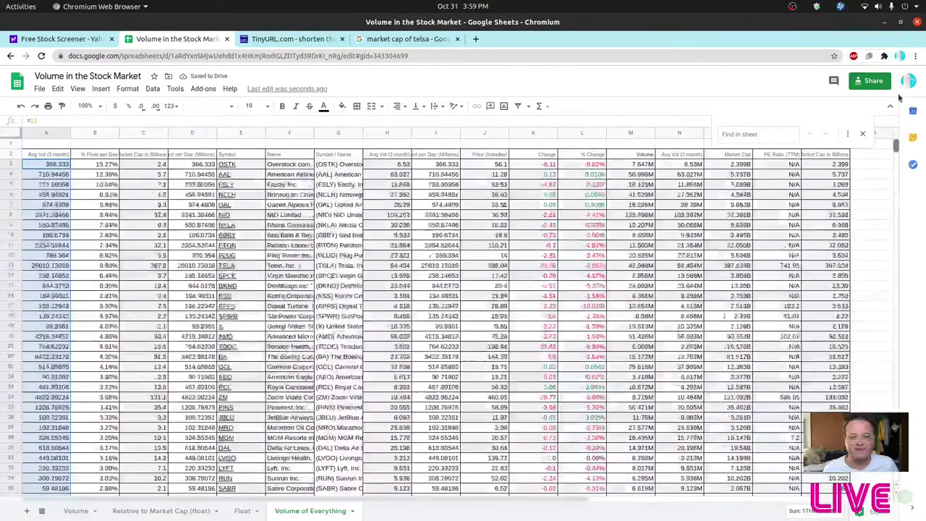
left_click(10, 154)
left_click(43, 166)
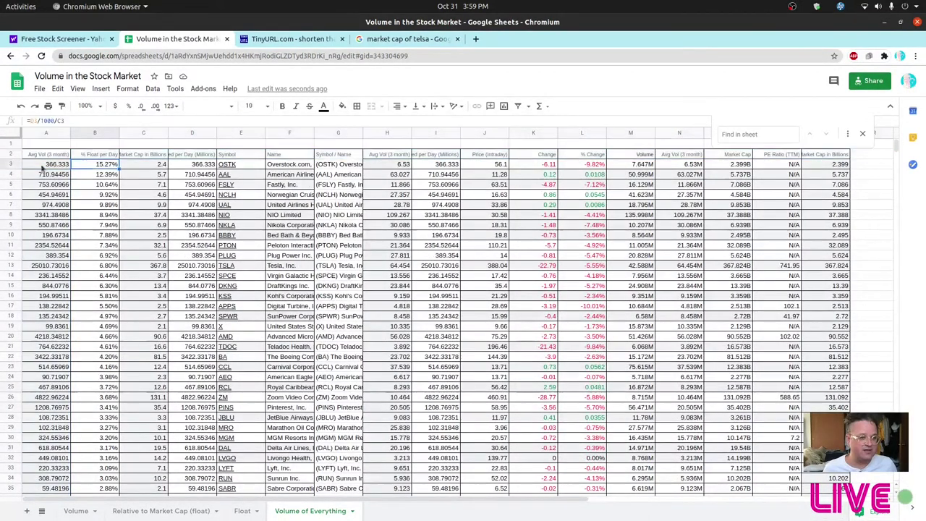
left_click(8, 165)
left_click_drag(895, 145, 897, 207)
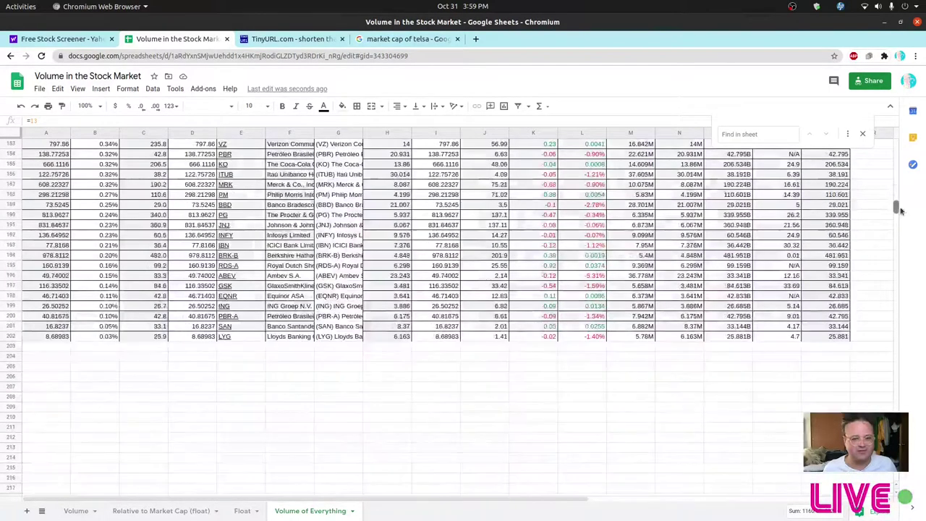
left_click(8, 337, "shift")
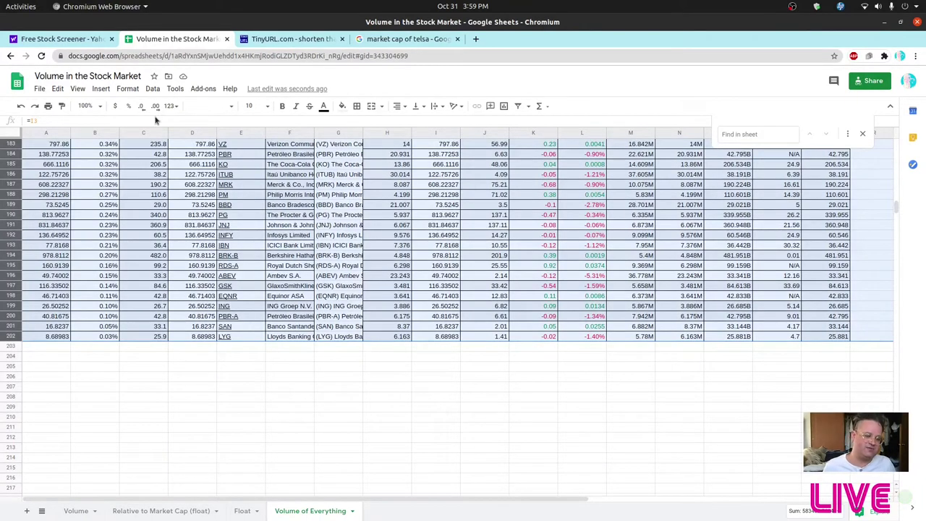
left_click(150, 88)
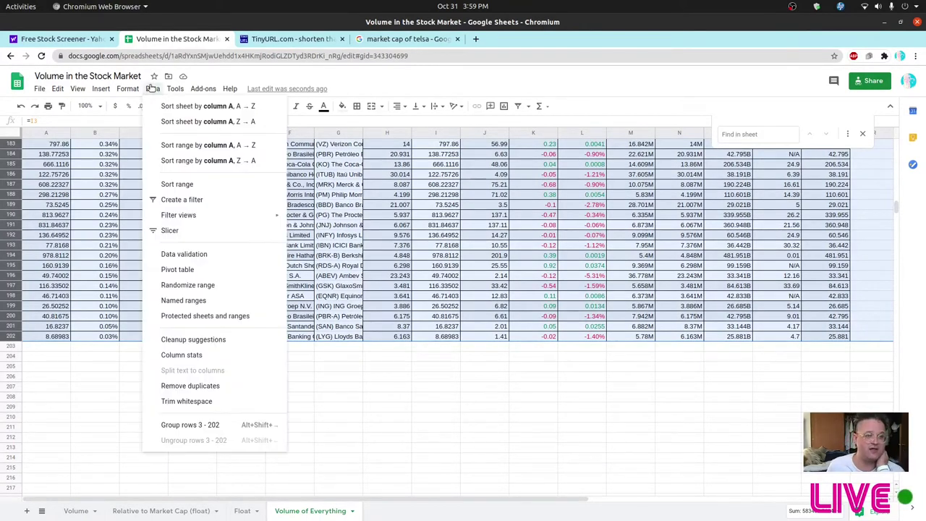
left_click(218, 163)
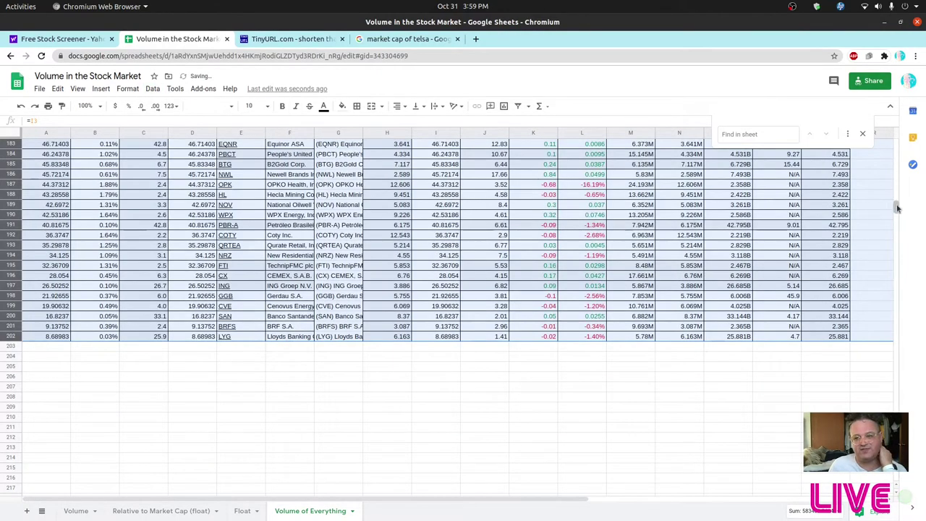
scroll(900, 148, "up", 5)
scroll(900, 147, "up", 15)
left_click(212, 177)
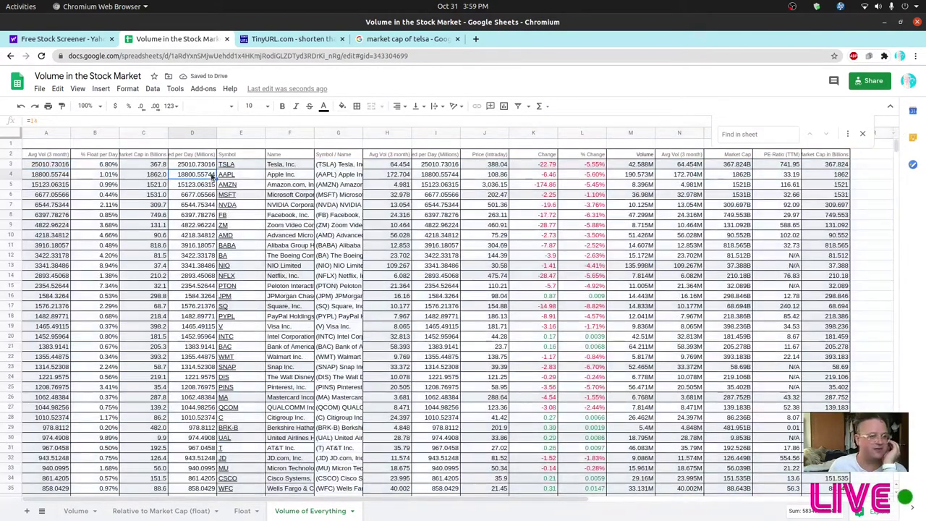
Insert a column chart of A2:D202 and place it in the empty area below the table
mouse_move(229, 174)
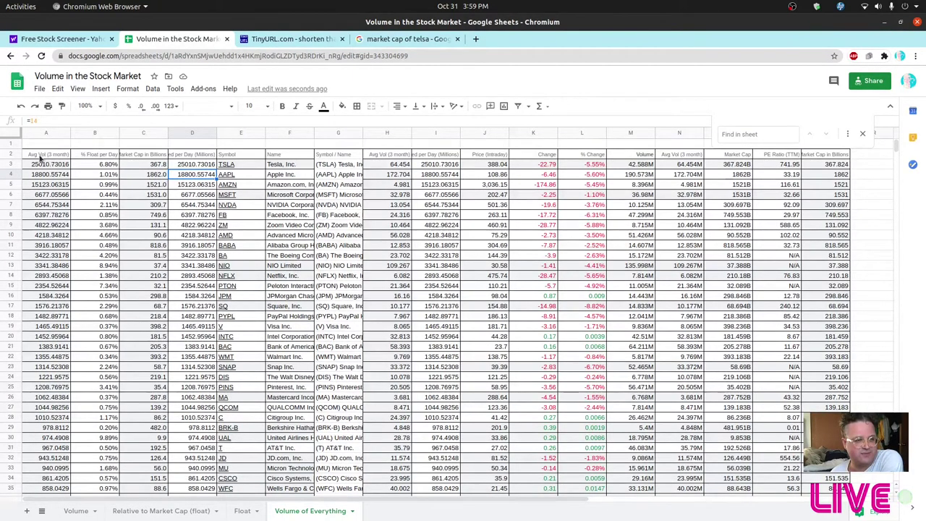
left_click_drag(39, 158, 202, 352)
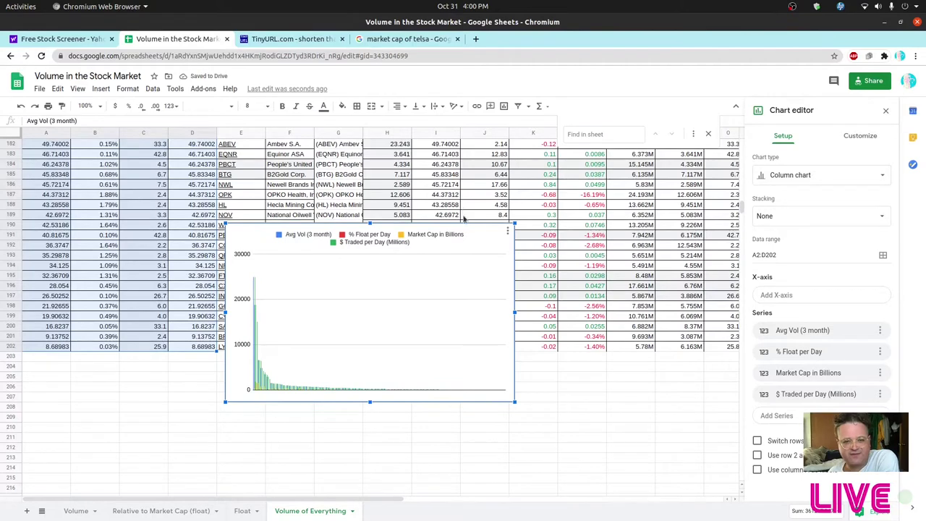
left_click_drag(340, 289, 173, 419)
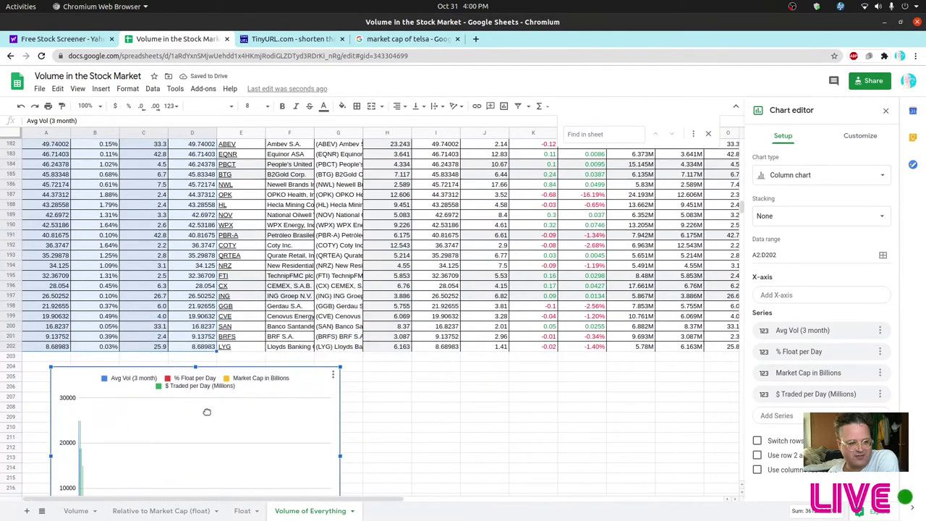
Change the chart to a smooth line chart and enable log scale on its vertical axis
scroll(395, 398, "down", 5)
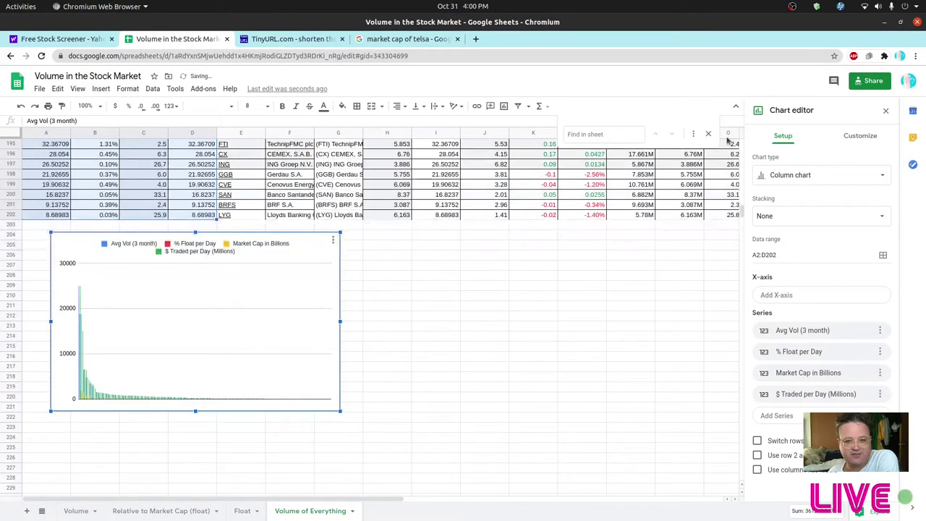
left_click(842, 174)
left_click(824, 218)
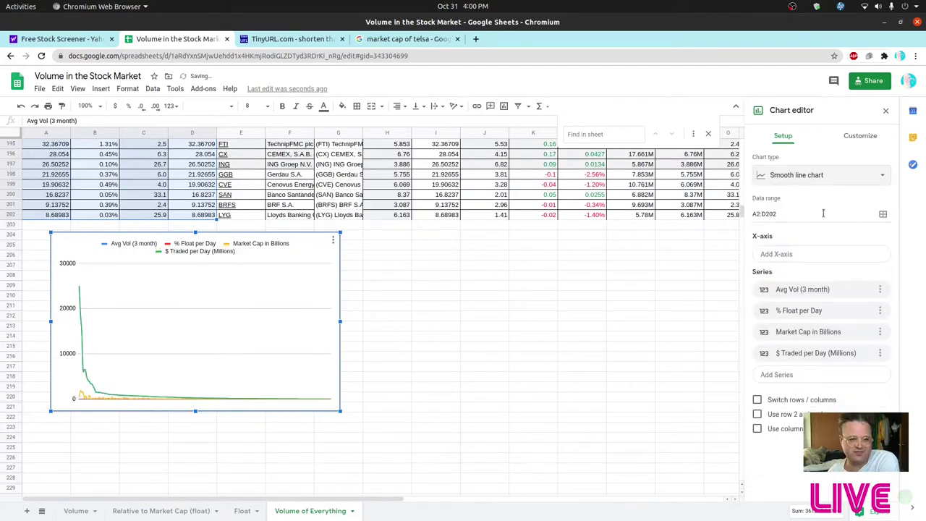
left_click(859, 136)
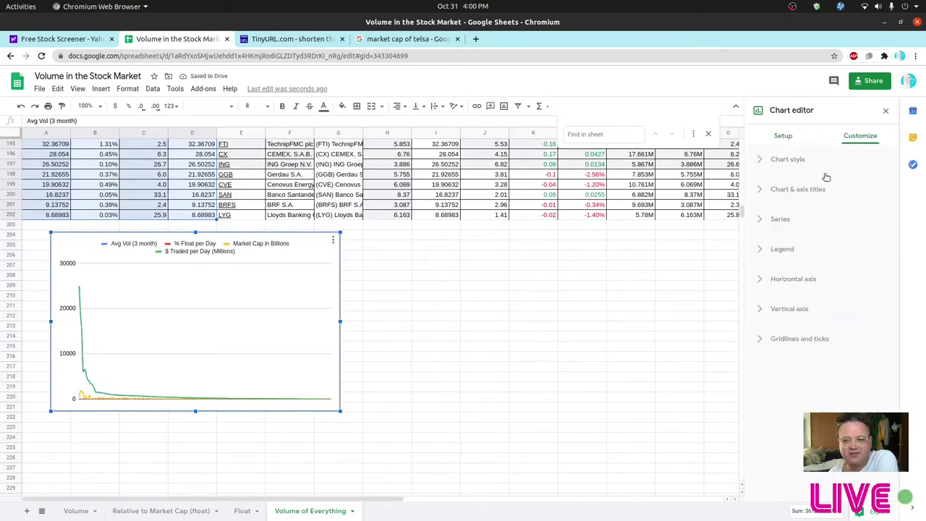
left_click(791, 309)
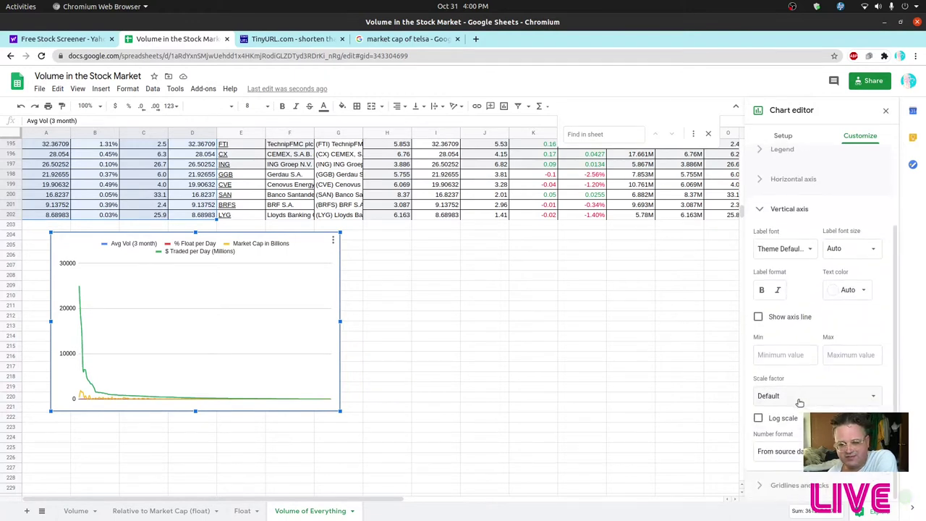
left_click(757, 419)
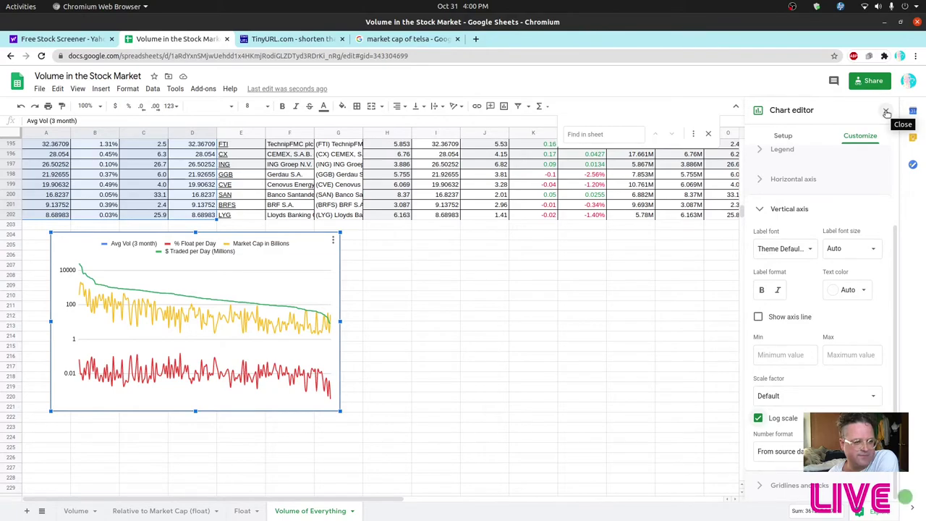
left_click(886, 113)
Change the formula in A3 to =H3 so the first column references the 3-month average volume
scroll(512, 329, "up", 4)
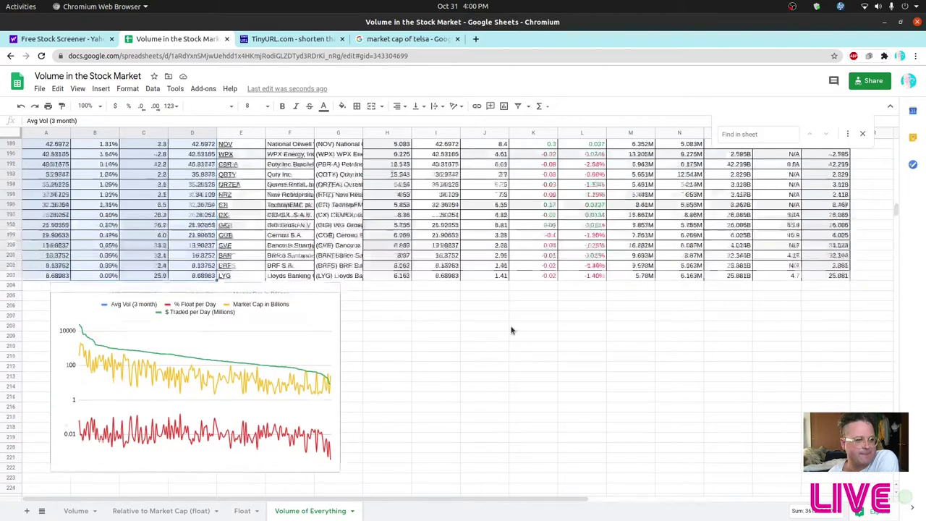
scroll(507, 327, "up", 15)
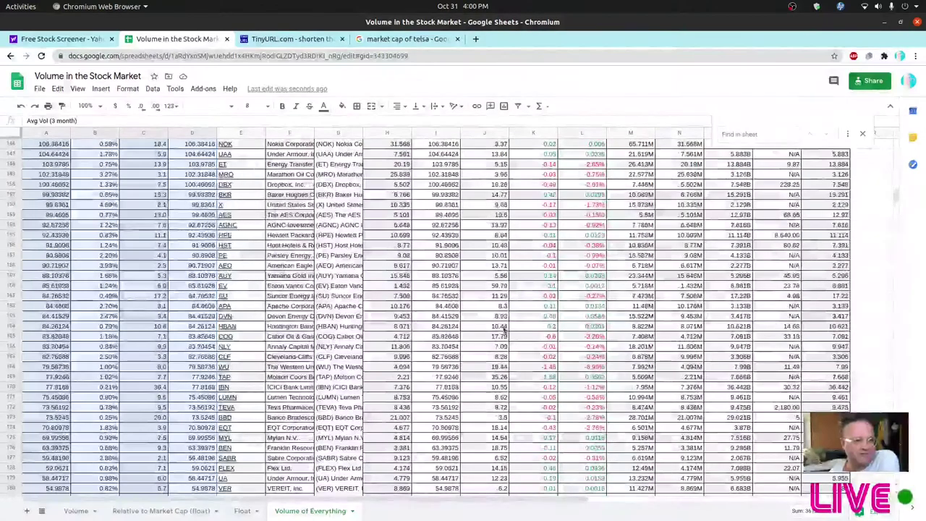
scroll(505, 325, "up", 3)
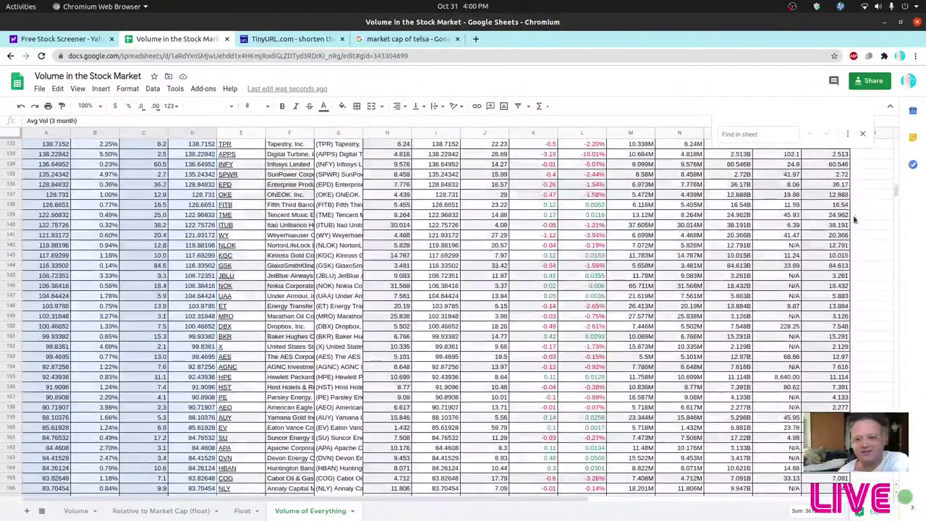
left_click_drag(897, 192, 897, 143)
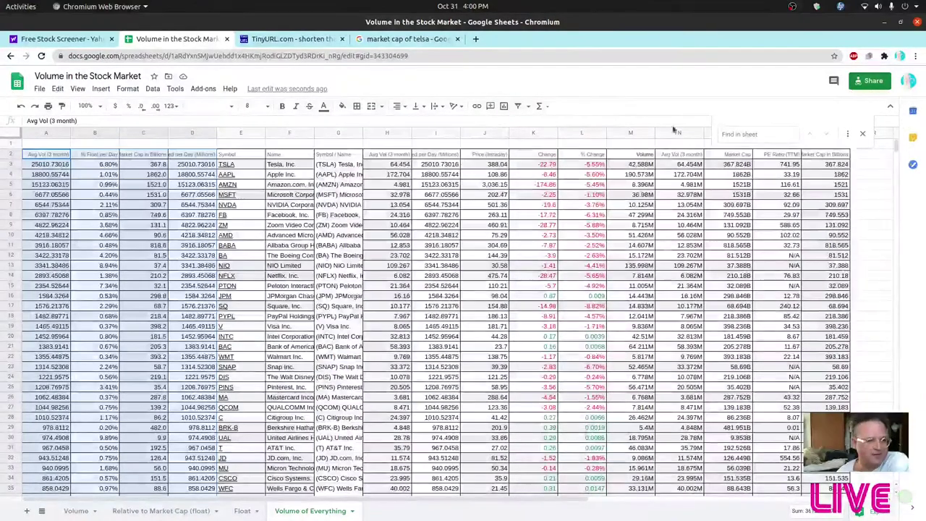
left_click(55, 165)
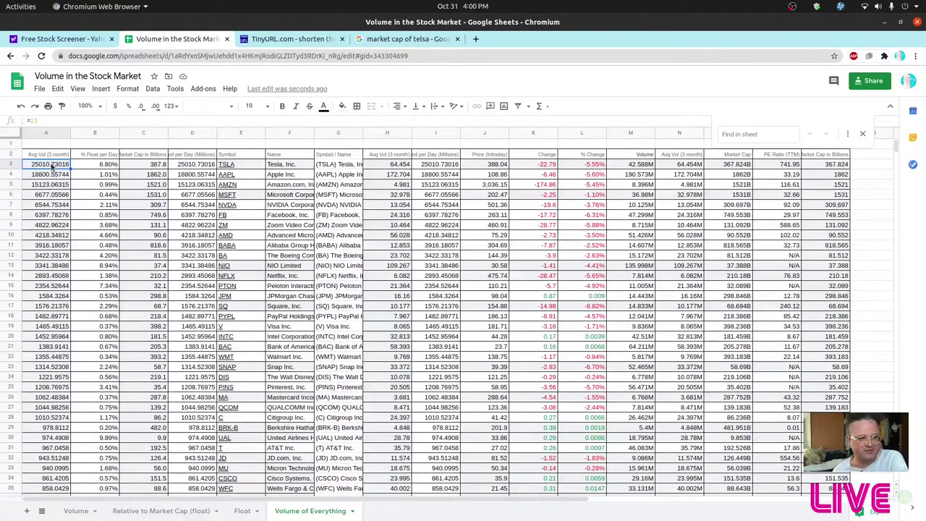
double_click(51, 165)
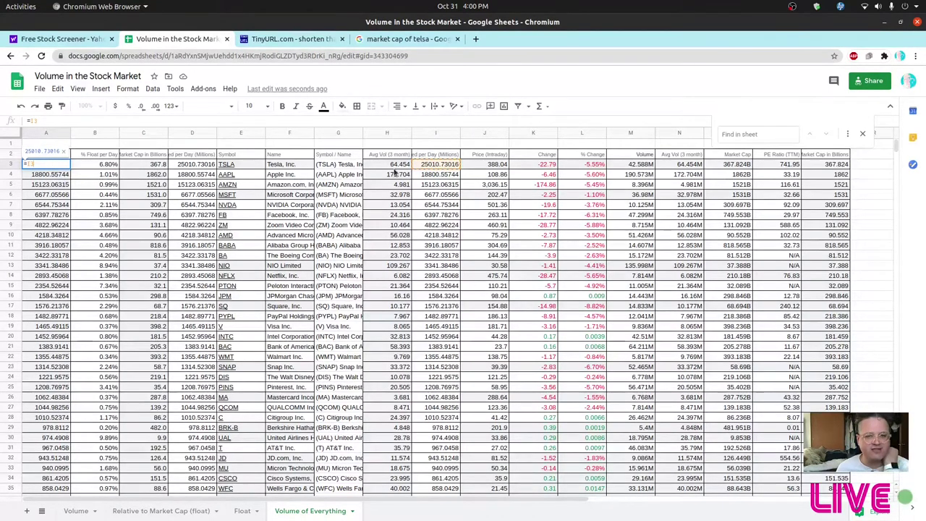
left_click(395, 168)
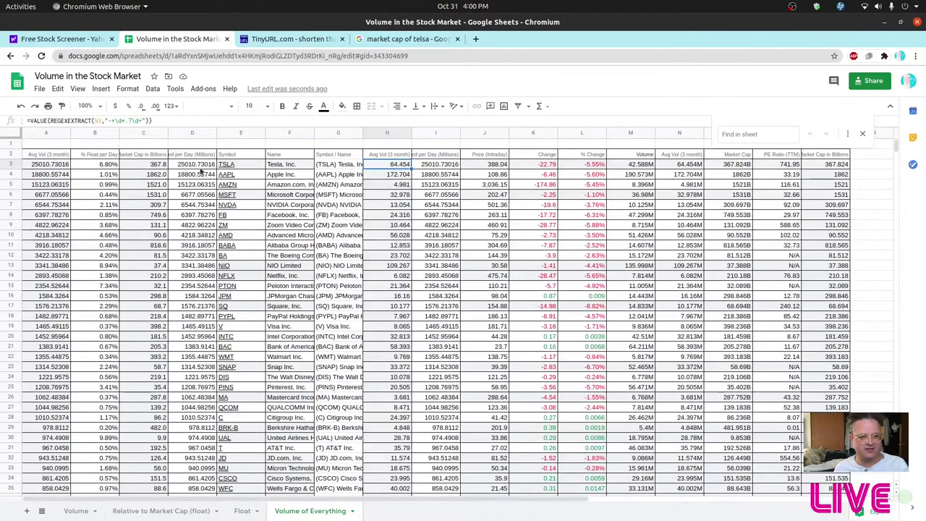
double_click(44, 166)
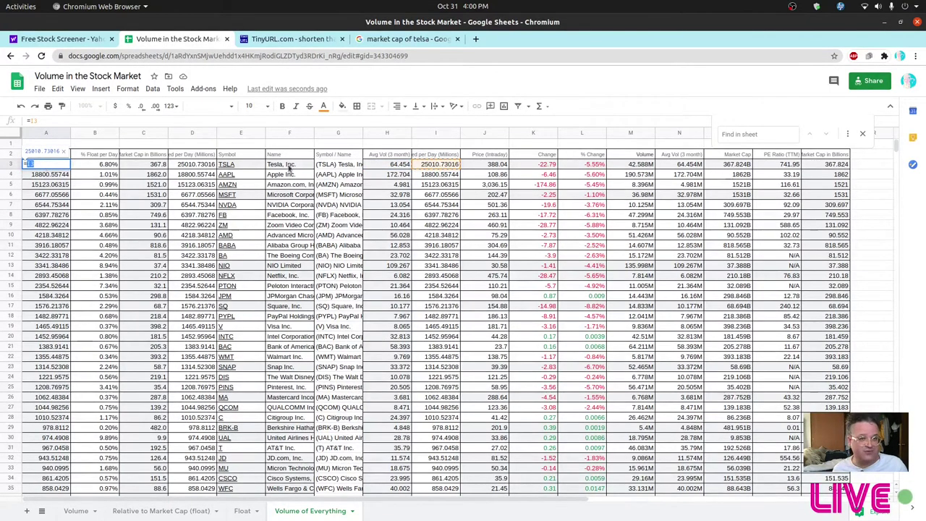
type("H3")
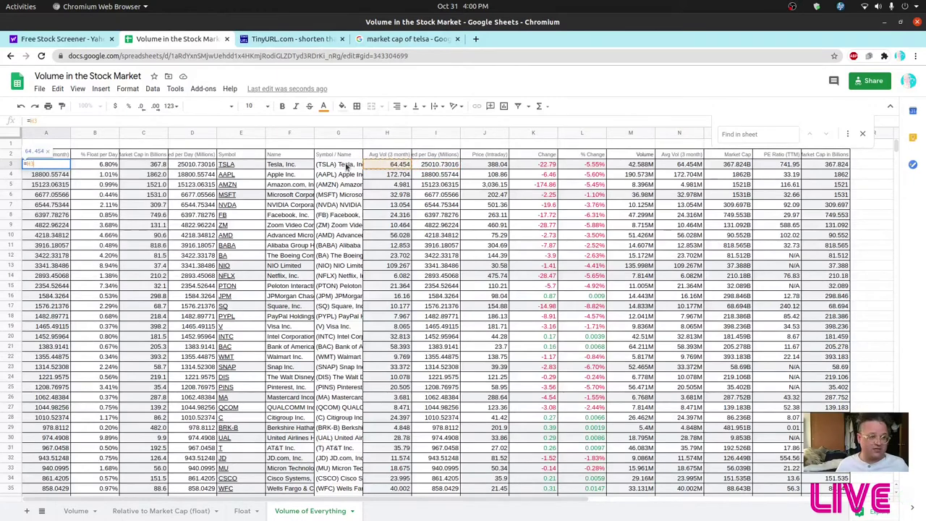
key("Return")
Fill the =H3 reference down column A to row 202 and check the chart below the table
left_click(71, 165)
mouse_move(69, 354)
left_mouse_down()
mouse_move(64, 518)
mouse_move(62, 362)
left_mouse_up()
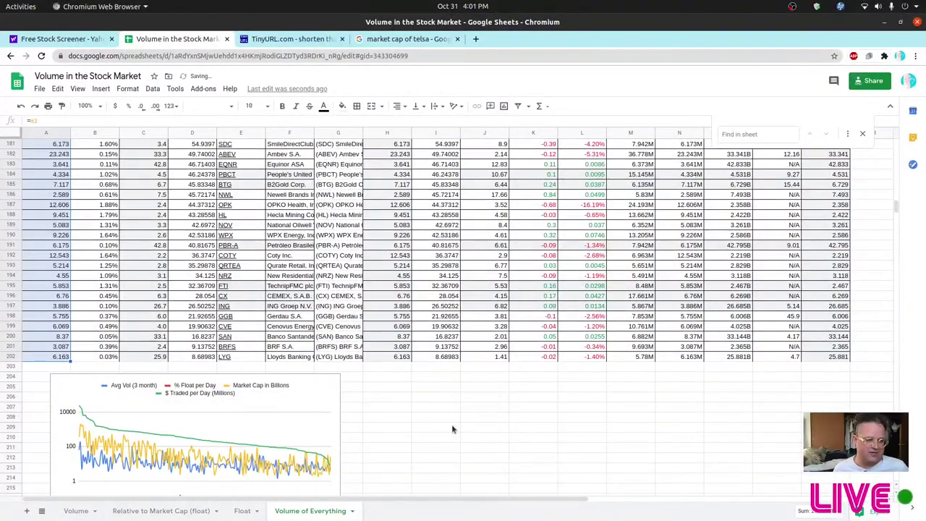
scroll(436, 416, "down", 3)
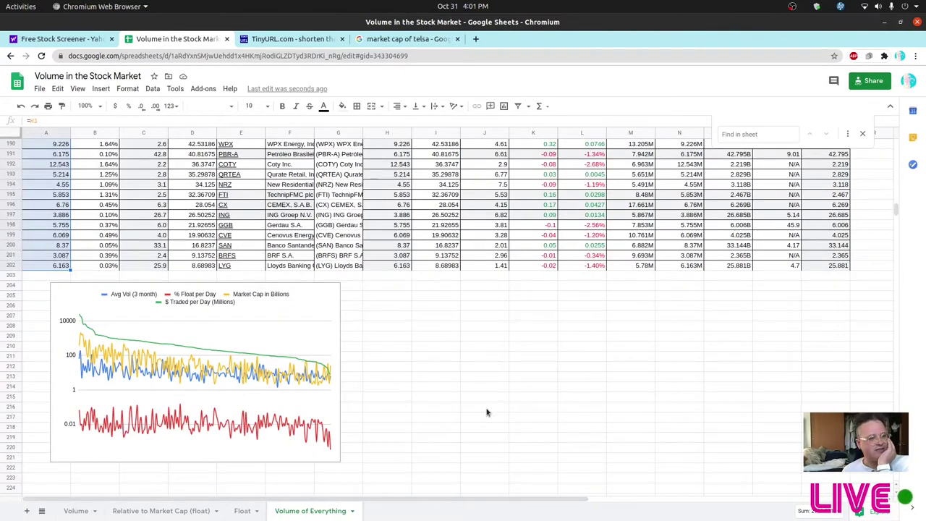
scroll(490, 411, "up", 5)
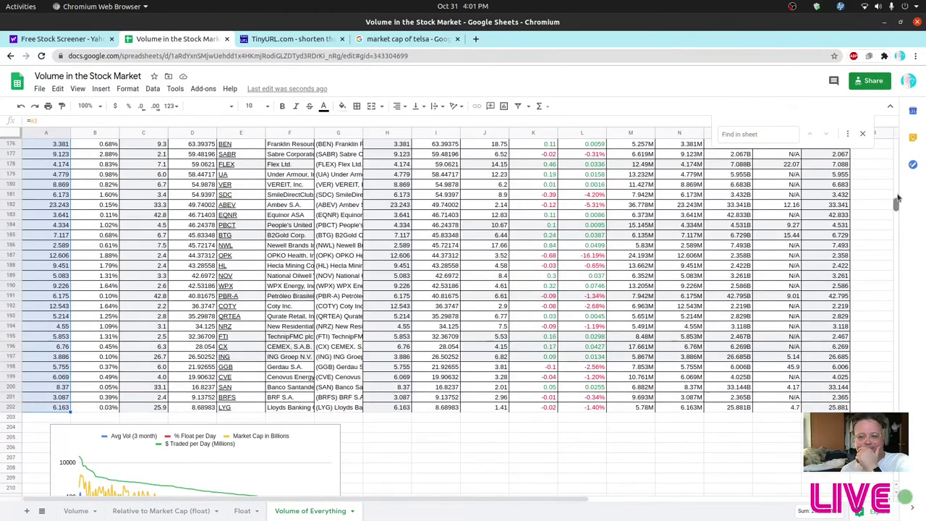
Sort the range of rows 3 to 202 by the average volume in column A, from Z to A
left_click_drag(897, 206, 896, 145)
left_click(44, 174)
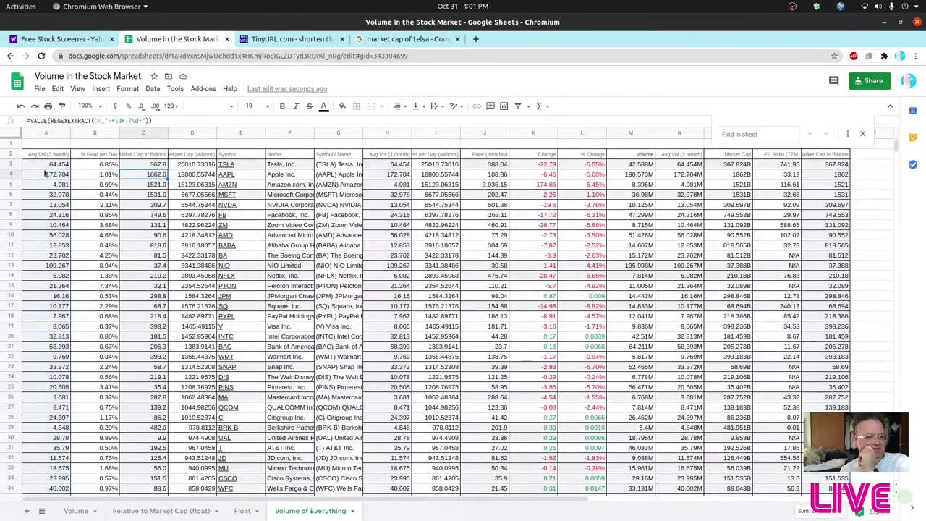
left_click(9, 165)
scroll(65, 215, "down", 1)
scroll(123, 481, "down", 14)
scroll(123, 485, "down", 10)
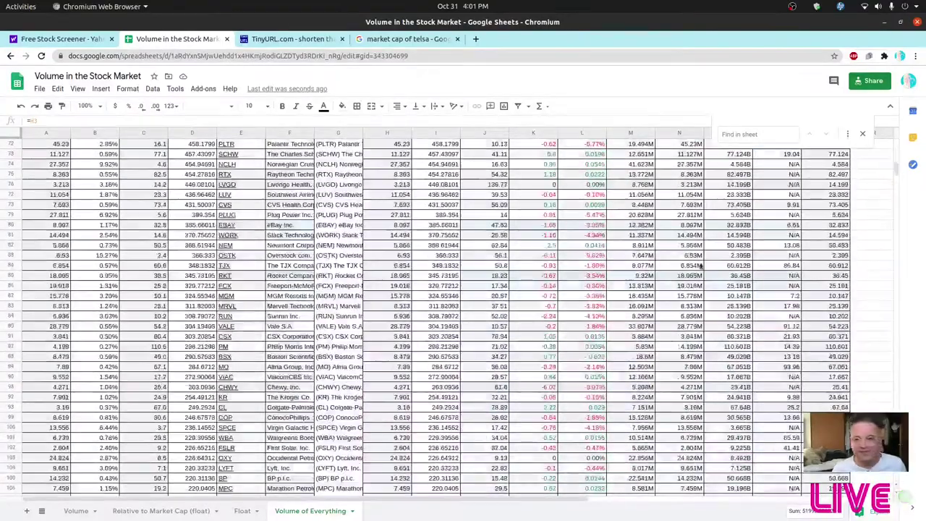
left_click_drag(897, 169, 896, 207)
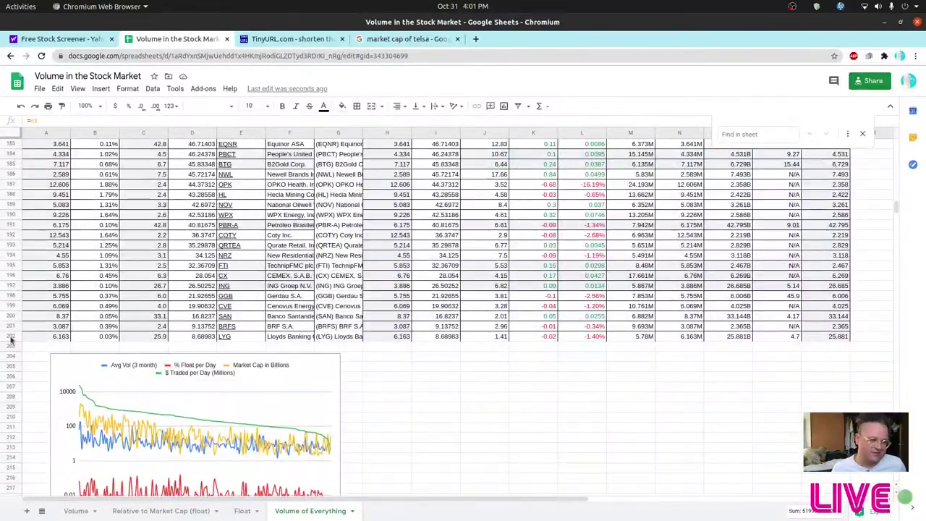
left_click(11, 337, "shift")
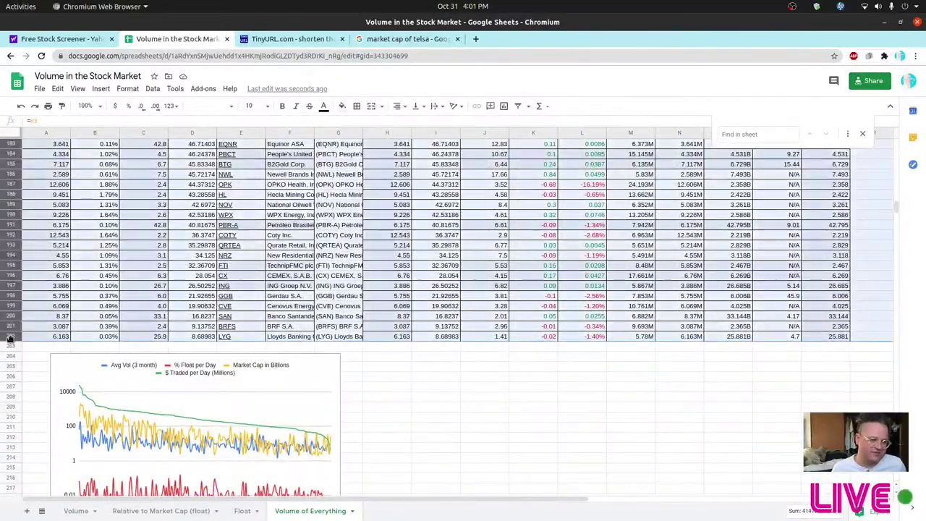
left_click(152, 88)
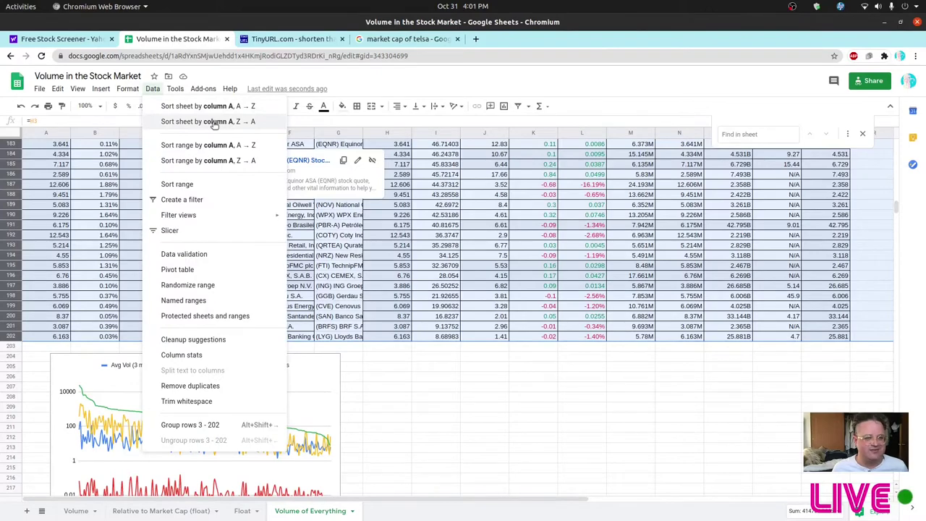
left_click(218, 162)
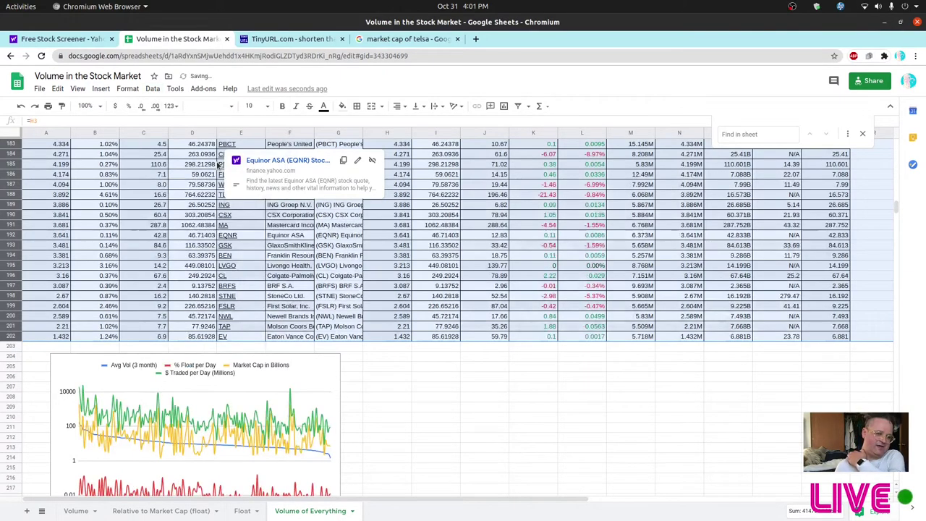
Enlarge the line chart below the table so it reaches column J and about row 230, then deselect it
scroll(397, 418, "down", 5)
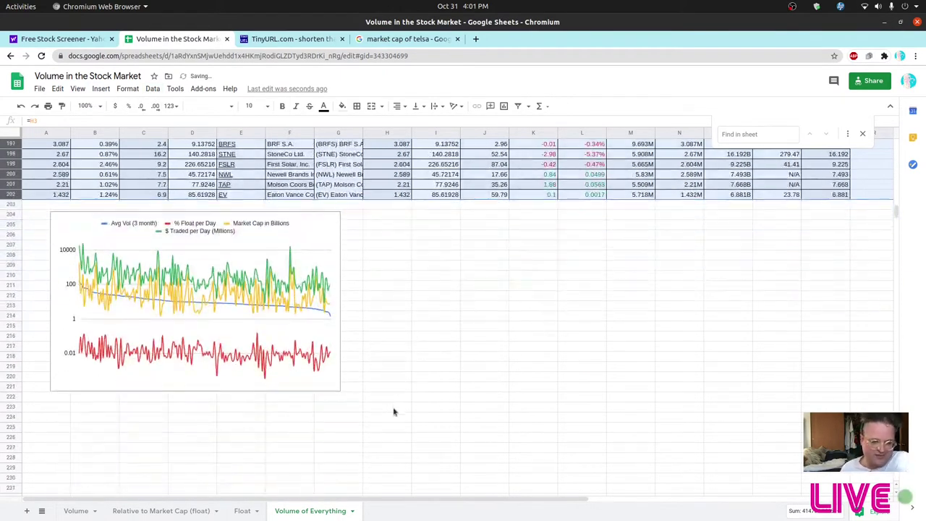
left_click(333, 389)
left_click_drag(415, 414, 486, 468)
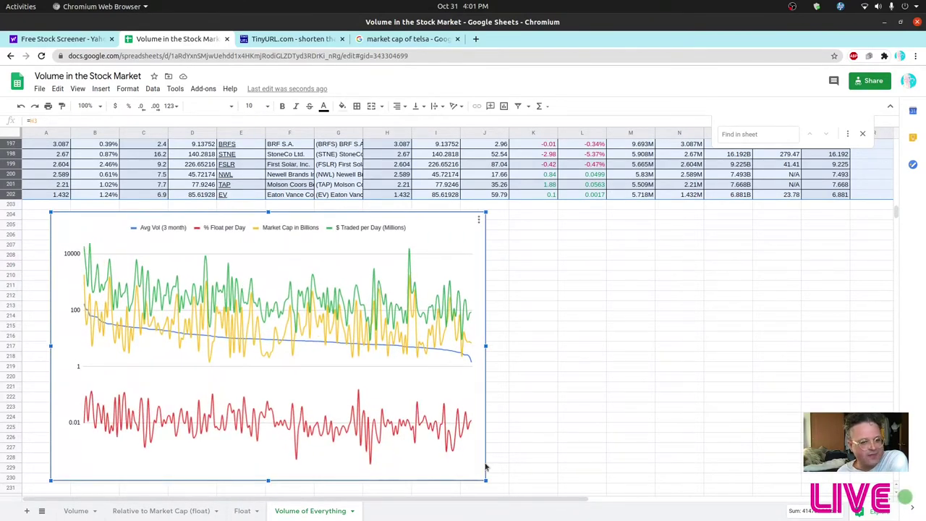
left_click(525, 427)
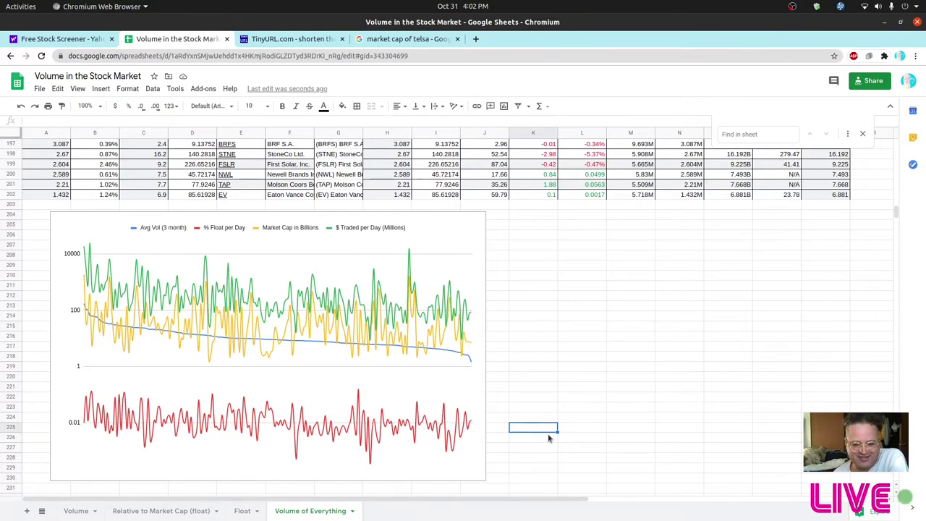
left_click(583, 441)
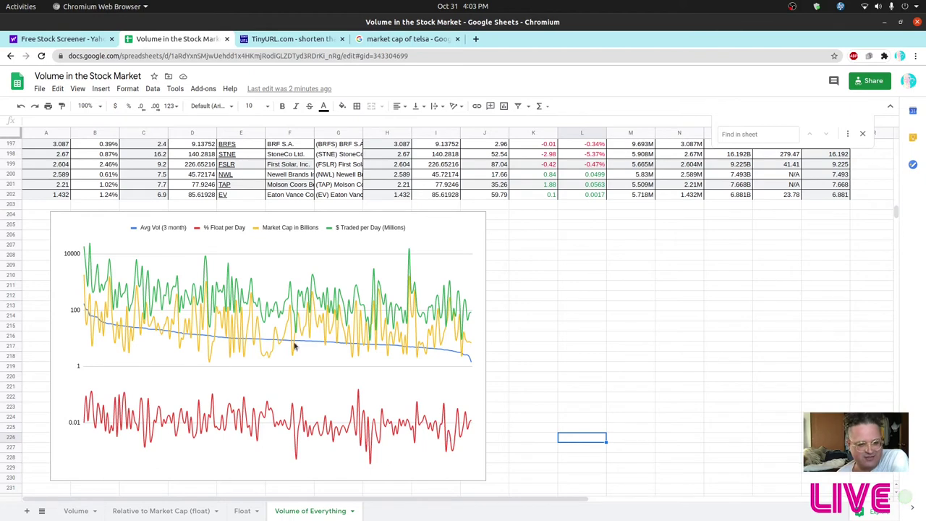
left_click(529, 361)
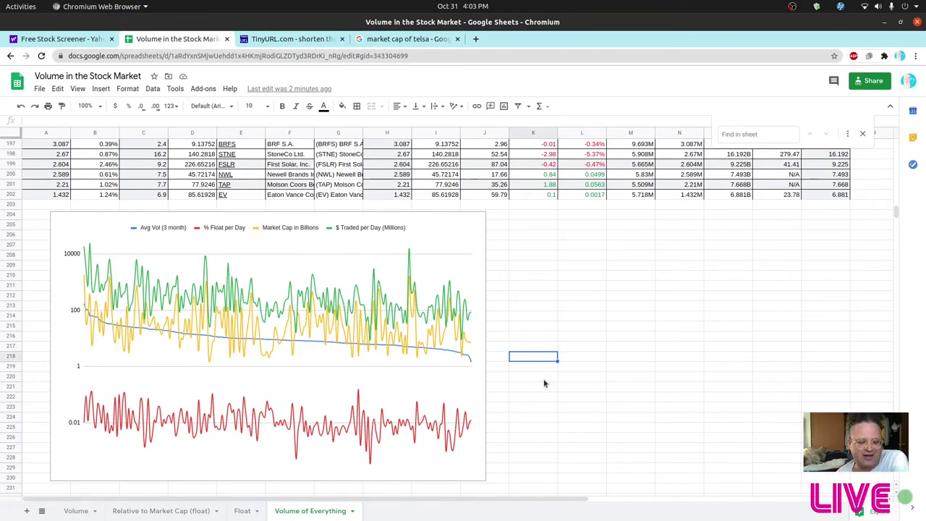
Review the top of the Volume sheet with the find bar closed, and compare it with the Yahoo Finance stock screener results
left_click(79, 512)
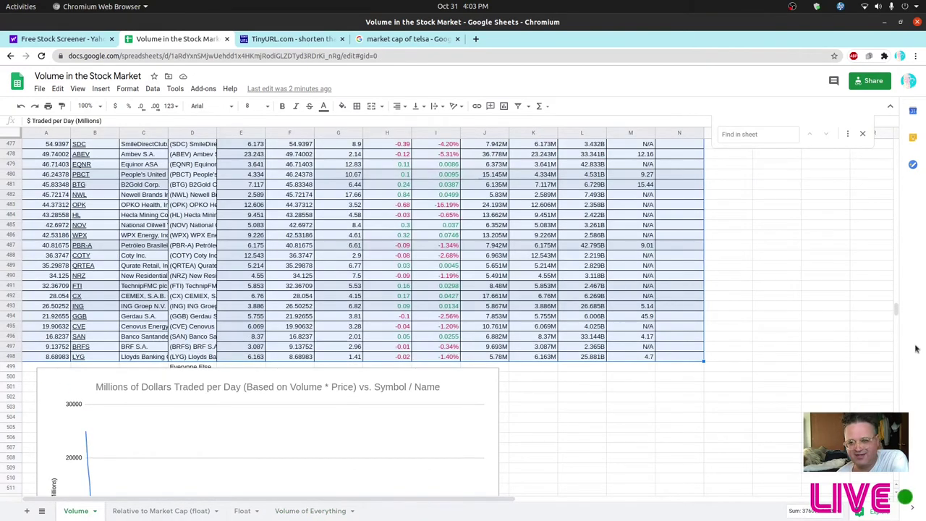
left_click_drag(897, 315, 897, 141)
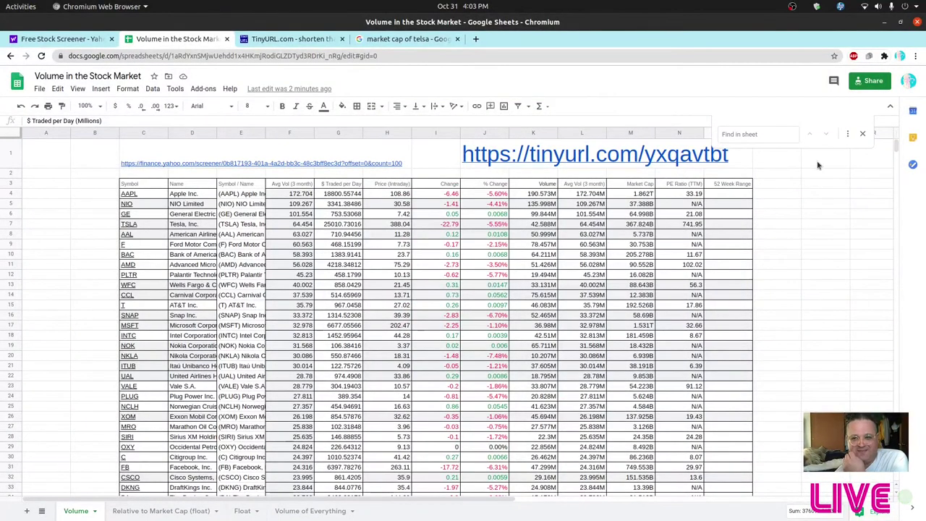
left_click(862, 133)
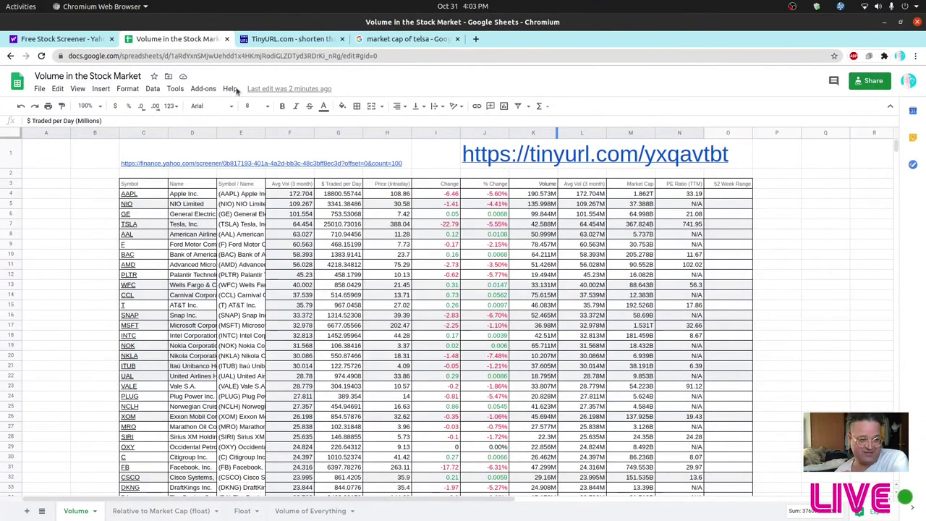
left_click(62, 40)
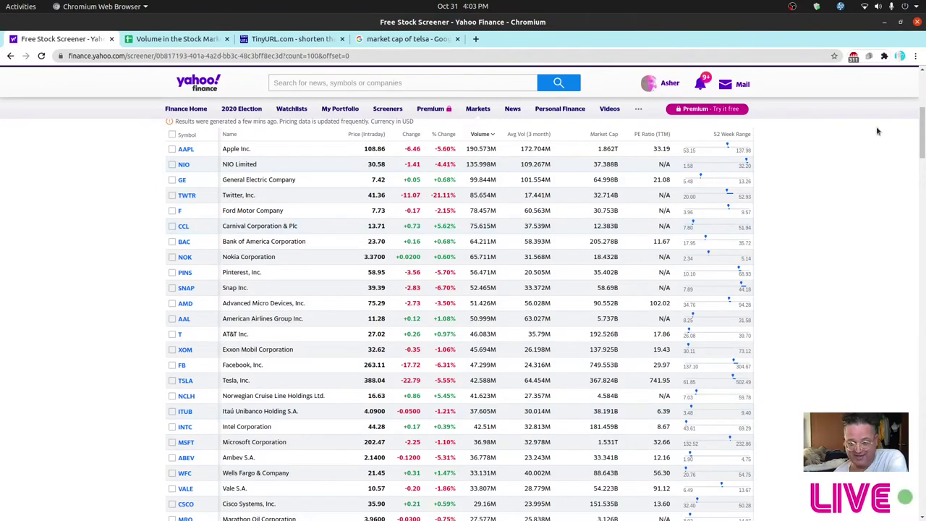
mouse_move(921, 134)
left_mouse_down()
mouse_move(921, 83)
mouse_move(922, 129)
left_mouse_up()
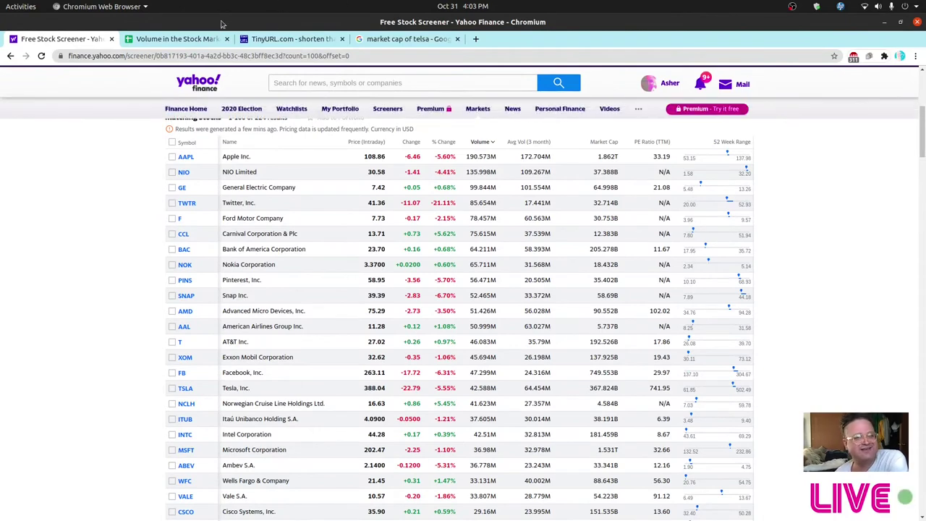
left_click(170, 39)
left_click(266, 39)
left_click(203, 39)
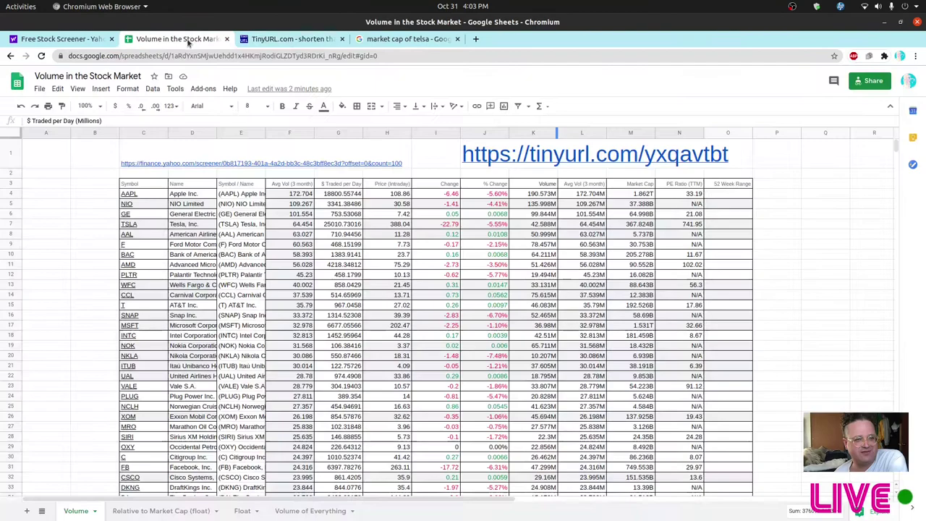
Examine the Float sheet's table and its line chart, then return to the Volume of Everything sheet
left_click(246, 511)
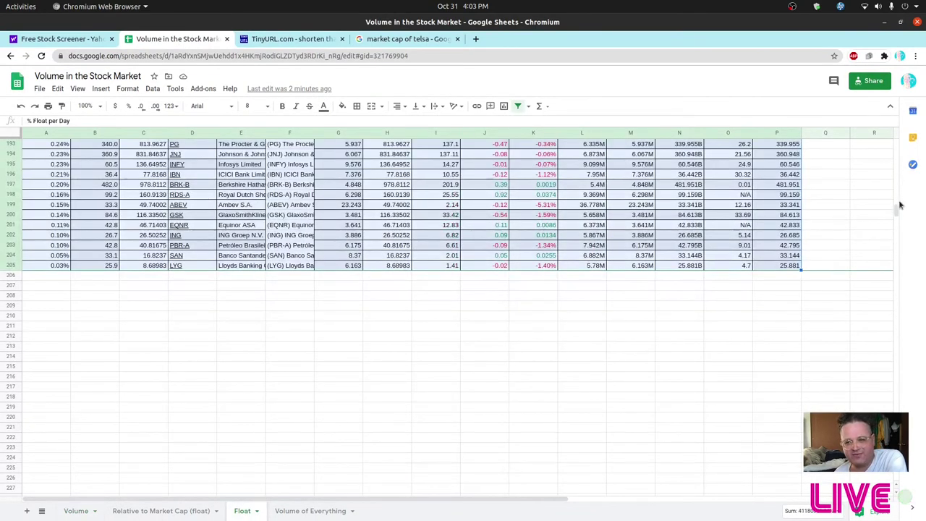
left_click_drag(892, 193, 893, 120)
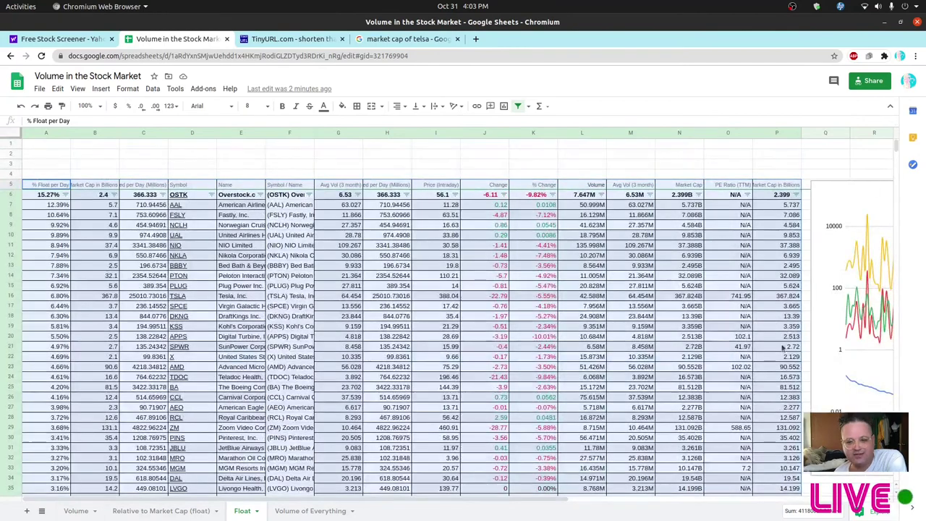
left_click_drag(387, 499, 707, 502)
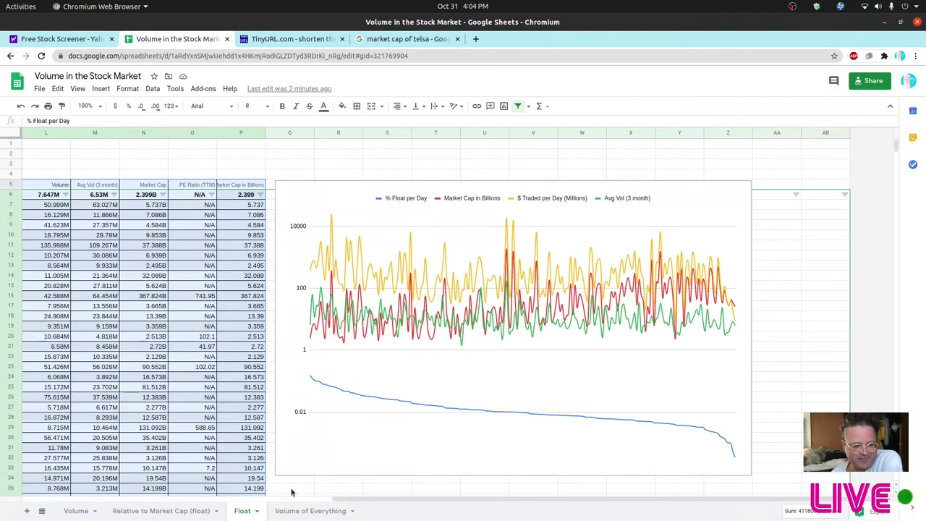
left_click_drag(373, 499, 55, 500)
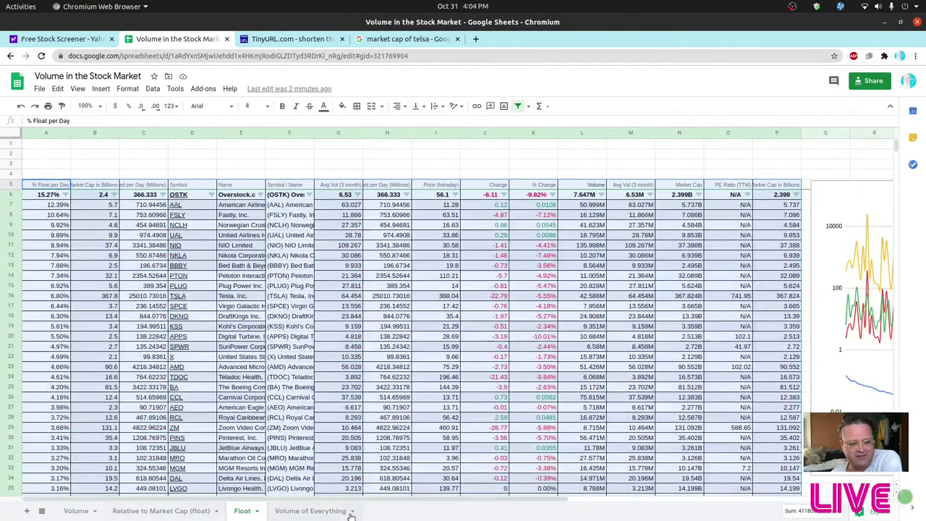
left_click(327, 511)
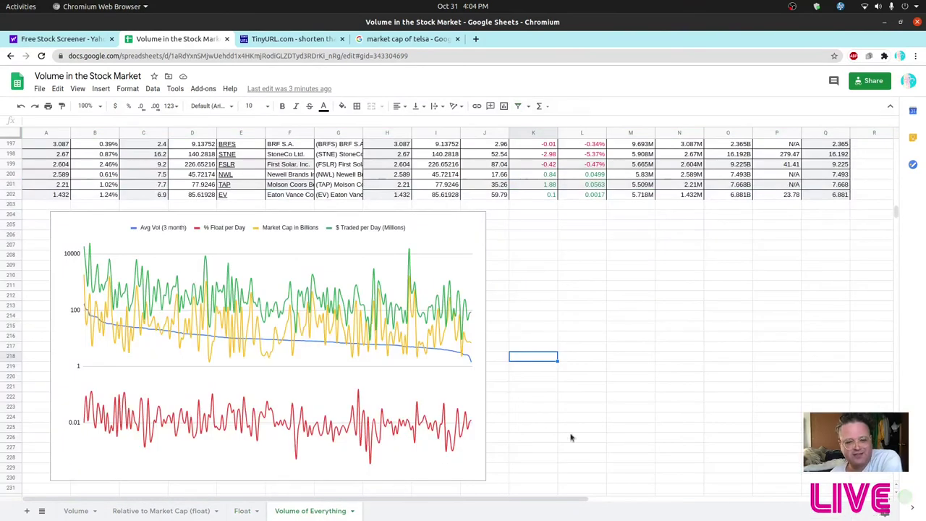